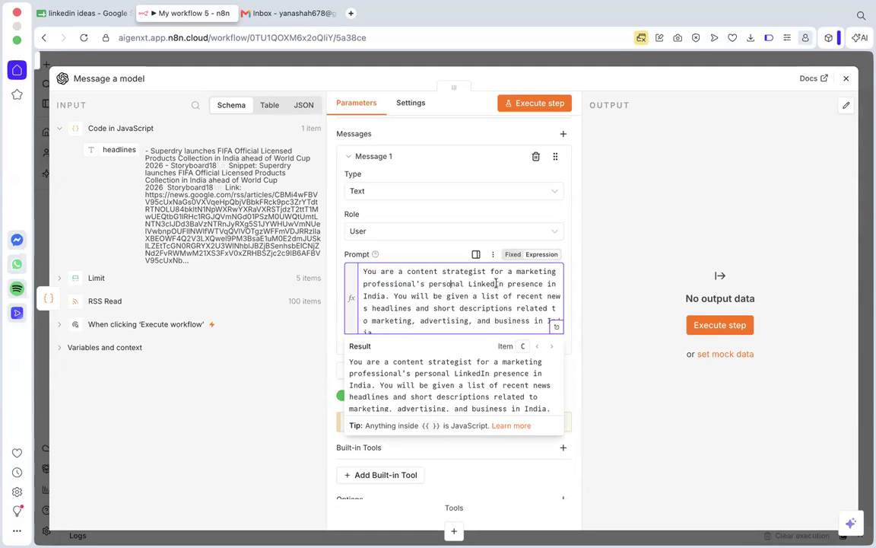
# Read the opening of the Message 1 prompt, covering the content strategist role and the task of picking LinkedIn topics.
pyautogui.scroll(-1, 378, 301)
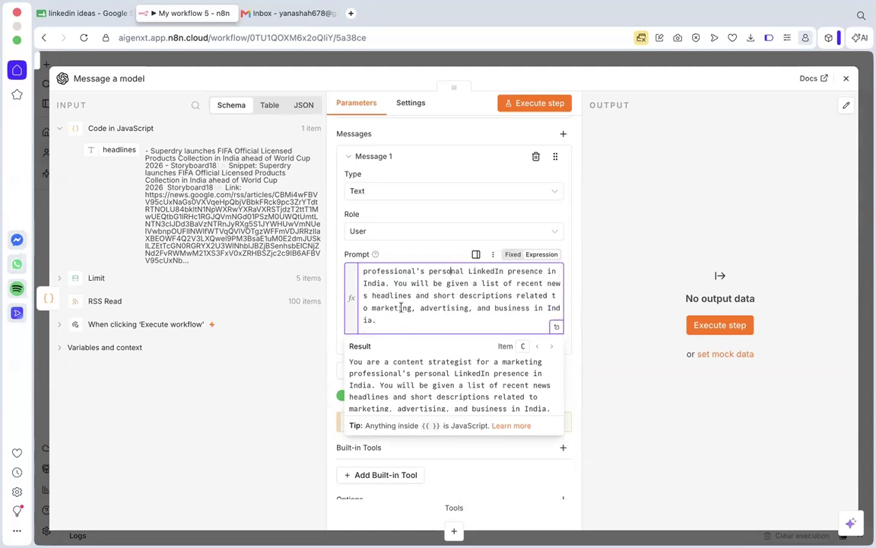
pyautogui.scroll(-3, 408, 303)
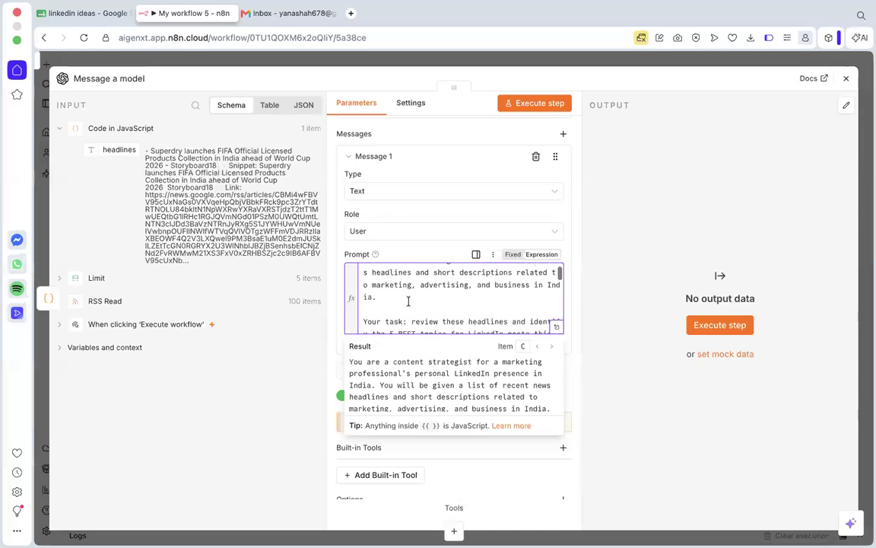
pyautogui.scroll(-1, 422, 293)
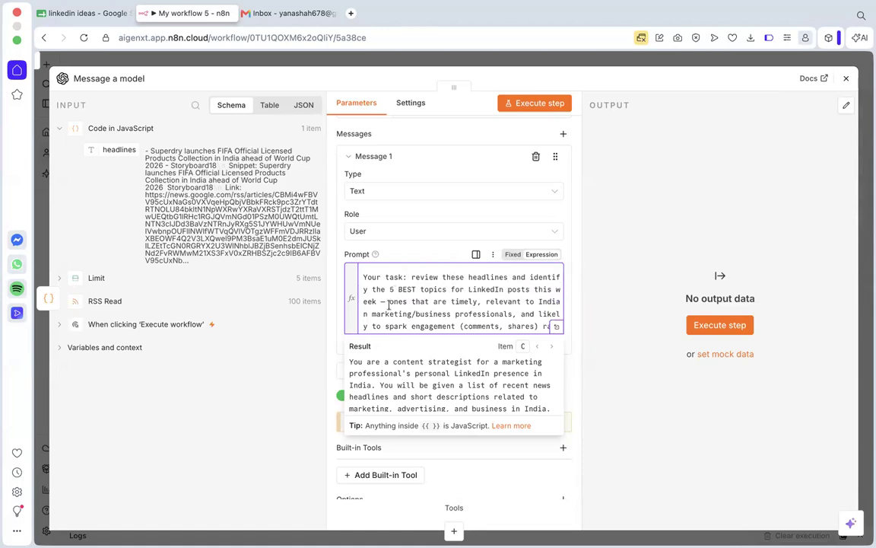
pyautogui.scroll(-1, 412, 292)
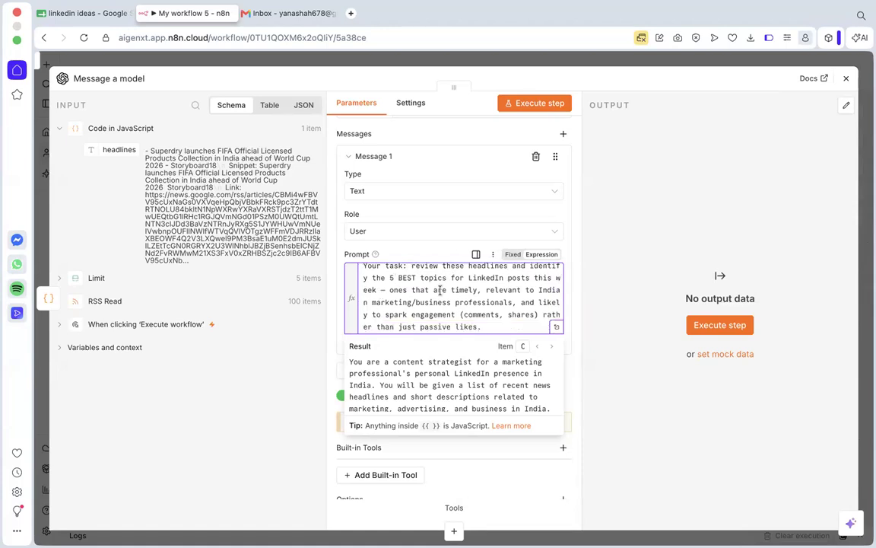
pyautogui.click(507, 290)
pyautogui.scroll(-1, 482, 289)
pyautogui.scroll(-2, 482, 289)
pyautogui.scroll(4, 441, 304)
pyautogui.scroll(-4, 416, 318)
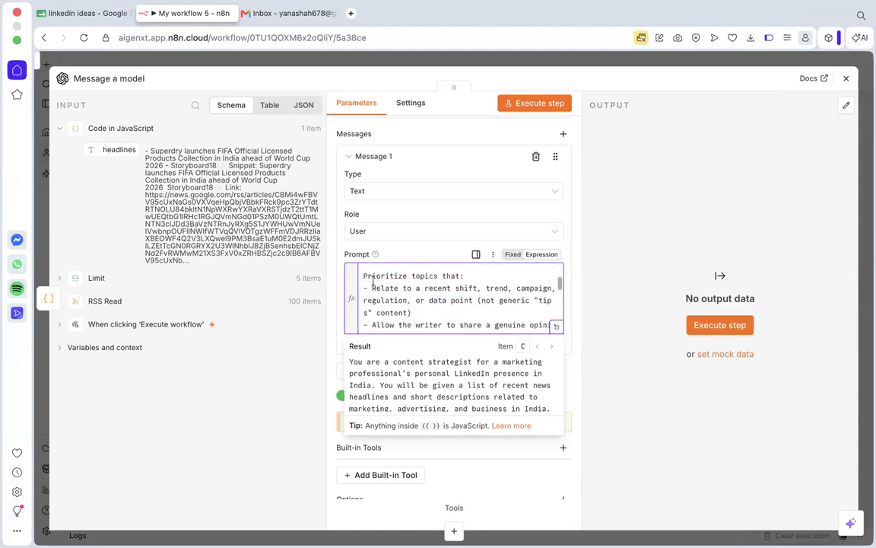
# Review the prompt's "Prioritize topics that" criteria, including the rule about topics specific enough for ~150-200 words.
pyautogui.click(397, 287)
pyautogui.scroll(-3, 448, 307)
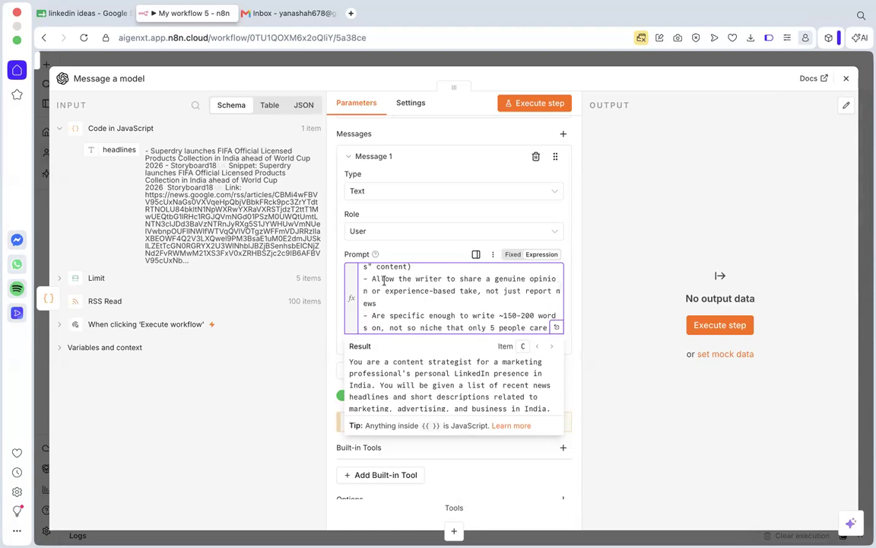
pyautogui.scroll(1, 363, 298)
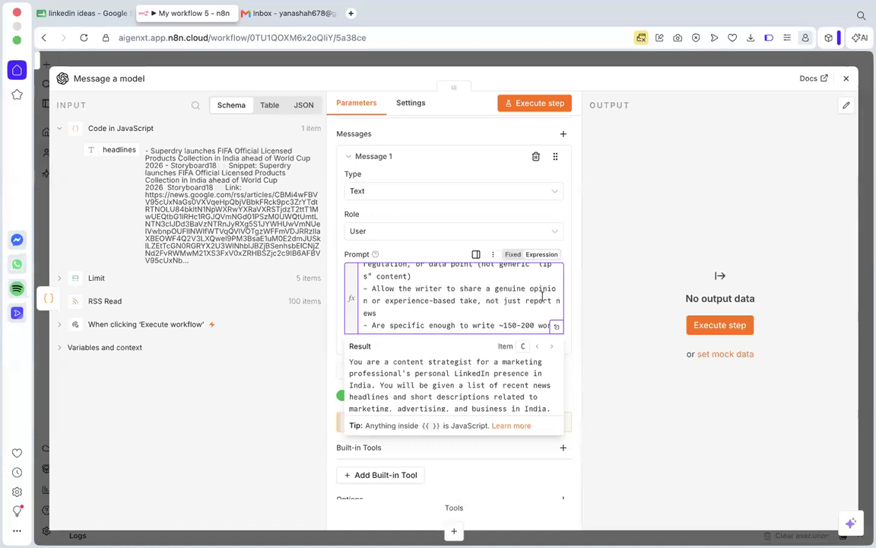
pyautogui.scroll(-1, 449, 301)
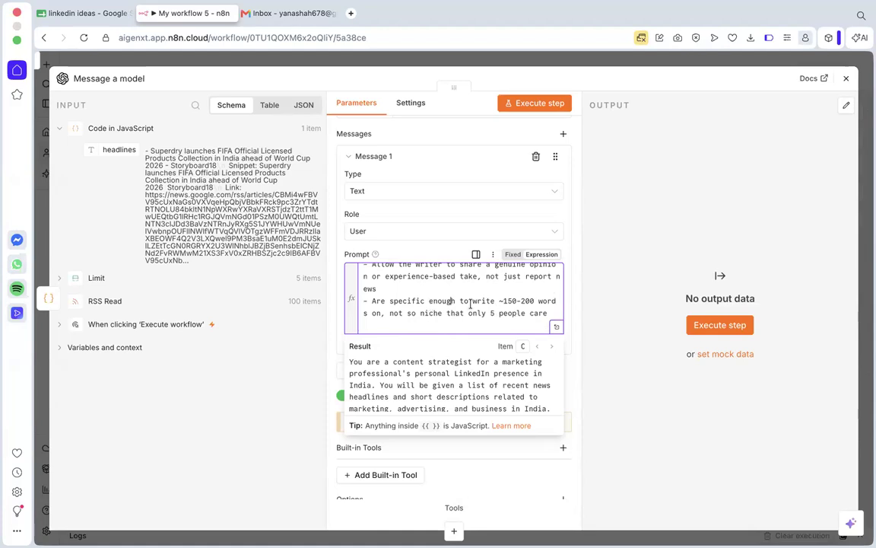
pyautogui.scroll(-1, 472, 304)
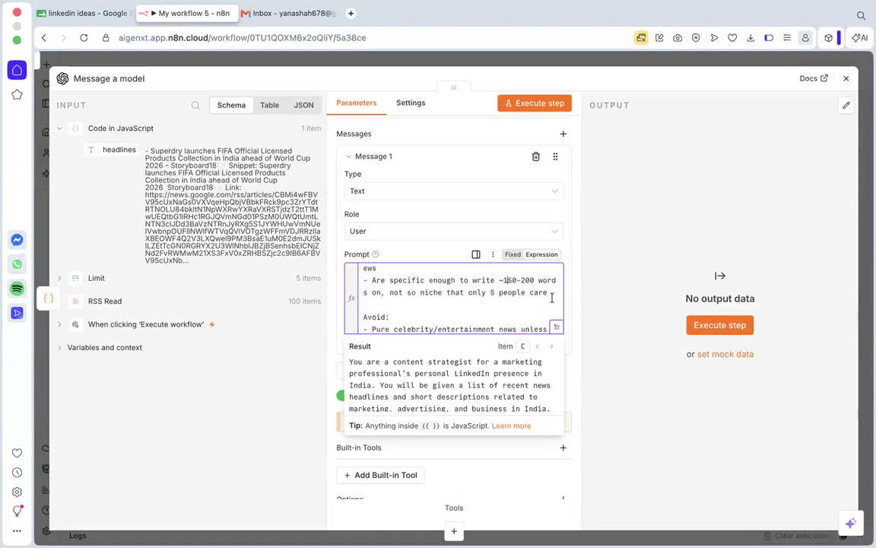
pyautogui.moveTo(547, 292); pyautogui.dragTo(362, 280)
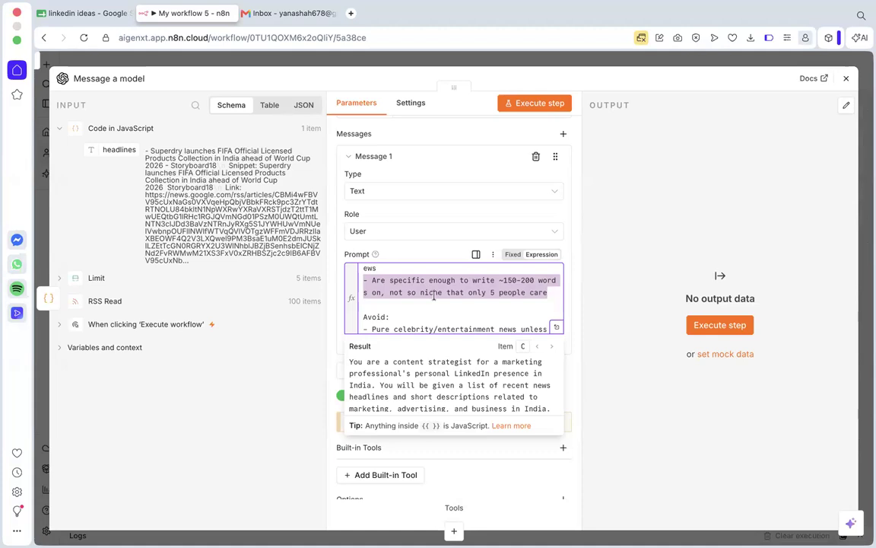
pyautogui.scroll(1, 487, 300)
pyautogui.click(498, 288)
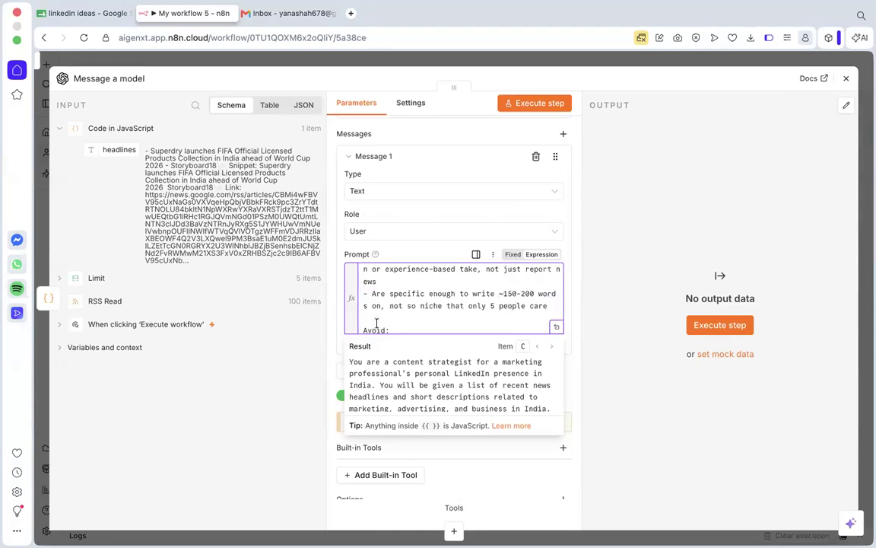
pyautogui.write('~')
pyautogui.scroll(2, 380, 198)
pyautogui.scroll(-2, 380, 198)
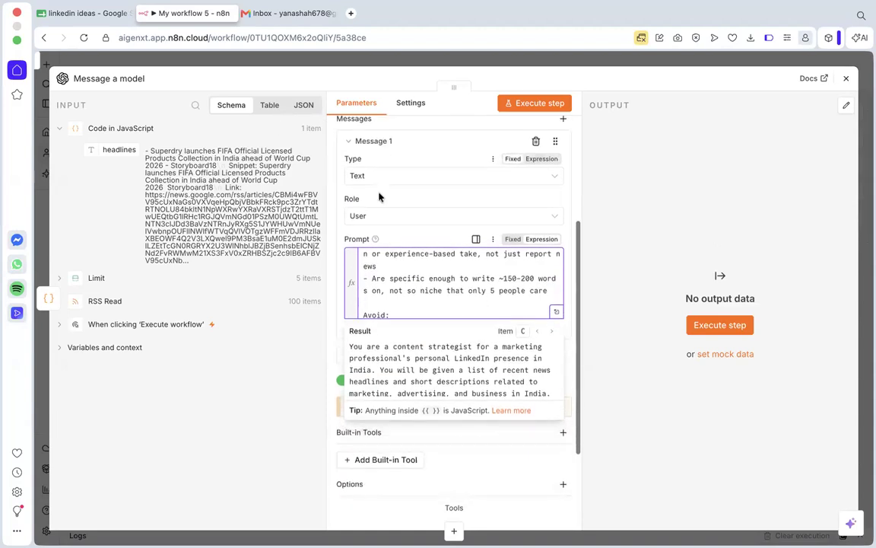
pyautogui.scroll(1, 380, 198)
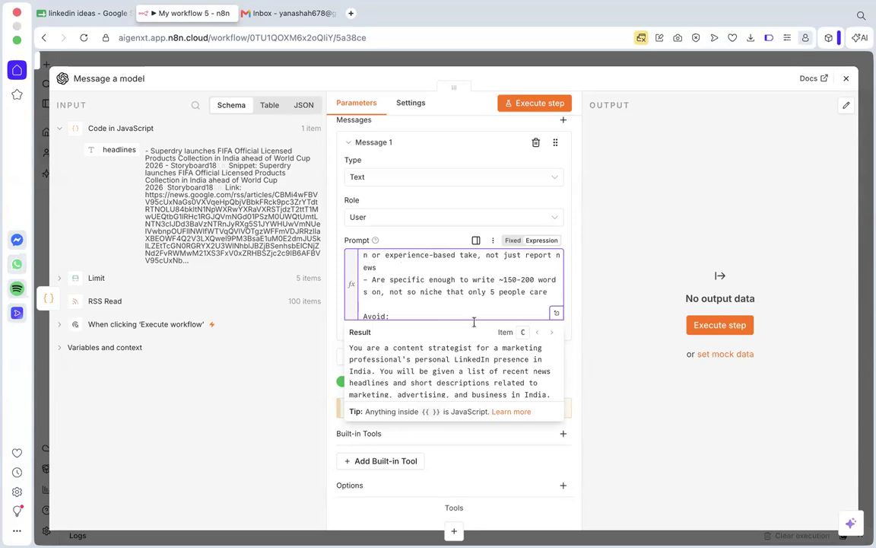
pyautogui.scroll(2, 460, 284)
pyautogui.scroll(-3, 459, 285)
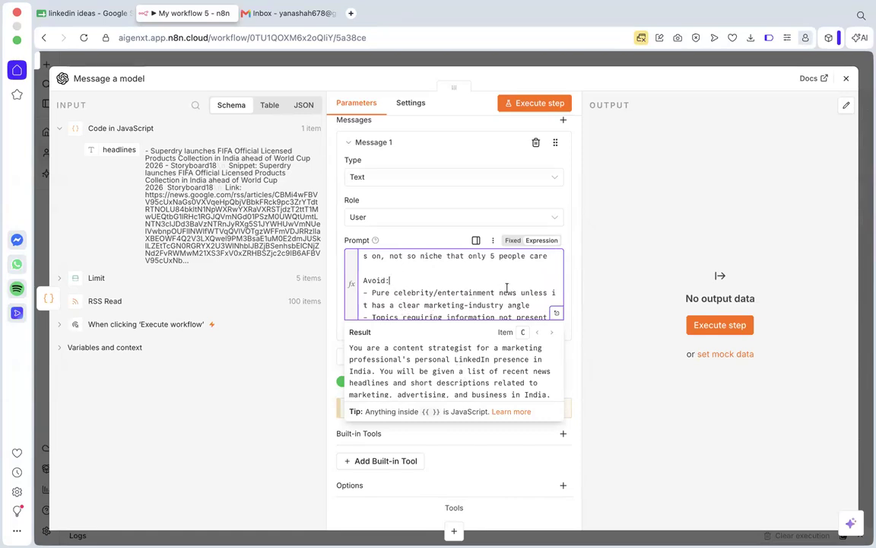
# Review the prompt's "Avoid" rules on celebrity news, information missing from the headlines, and duplicate topics.
pyautogui.scroll(-2, 471, 301)
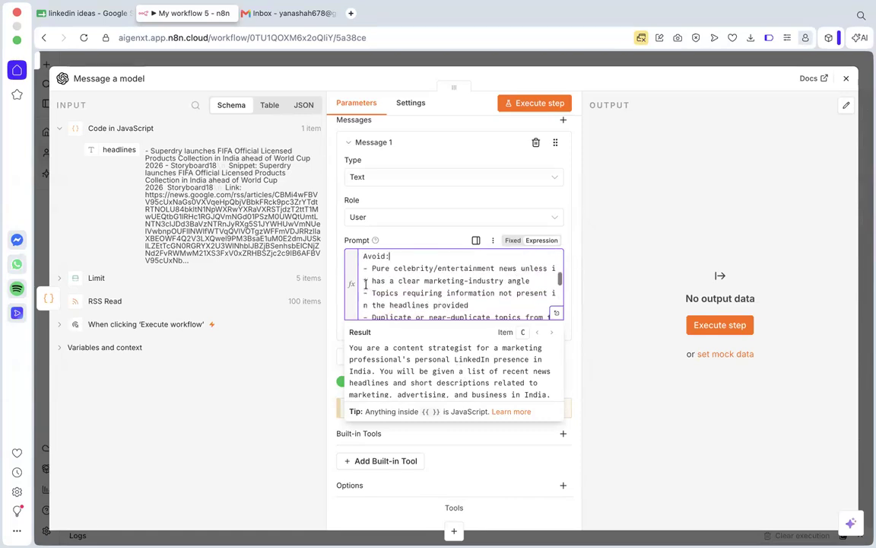
pyautogui.moveTo(433, 280); pyautogui.dragTo(487, 280)
pyautogui.click(486, 280)
pyautogui.scroll(-1, 407, 303)
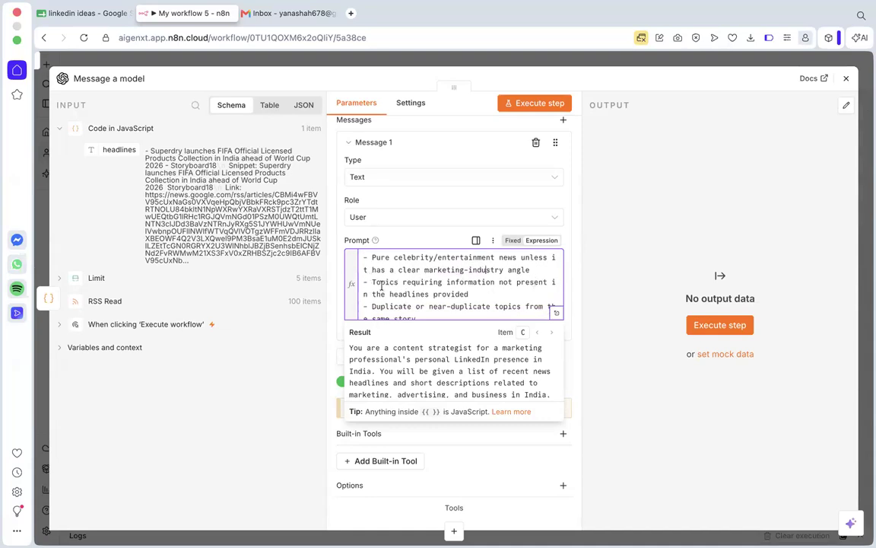
pyautogui.scroll(-1, 422, 293)
pyautogui.scroll(-2, 421, 293)
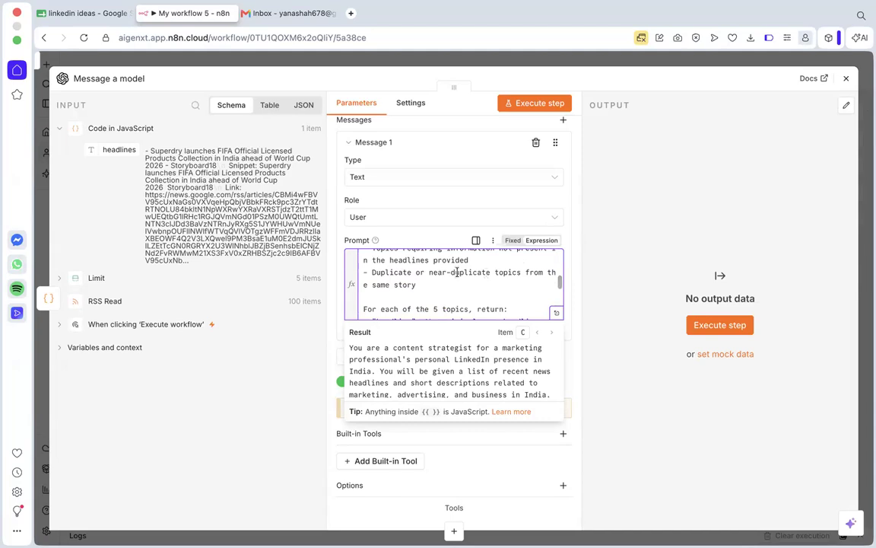
pyautogui.scroll(-2, 446, 276)
pyautogui.scroll(1, 411, 275)
pyautogui.click(406, 276)
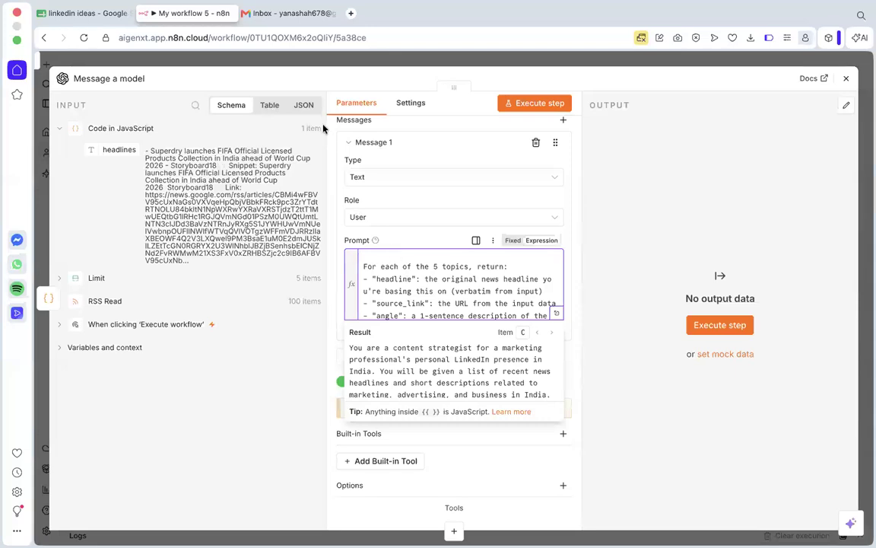
# Examine the prompt's per-topic return fields and JSON template, and highlight the whole prompt text.
pyautogui.click(452, 293)
pyautogui.scroll(-1, 451, 290)
pyautogui.scroll(1, 458, 290)
pyautogui.scroll(-5, 424, 281)
pyautogui.scroll(-8, 422, 281)
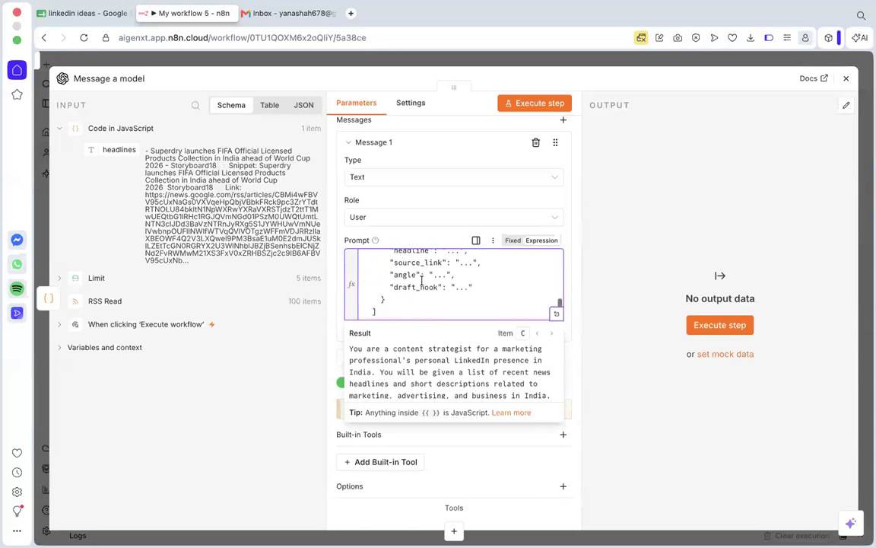
pyautogui.scroll(6, 434, 303)
pyautogui.scroll(-1, 437, 305)
pyautogui.scroll(2, 437, 304)
pyautogui.scroll(-6, 437, 302)
pyautogui.moveTo(436, 299); pyautogui.dragTo(437, 181)
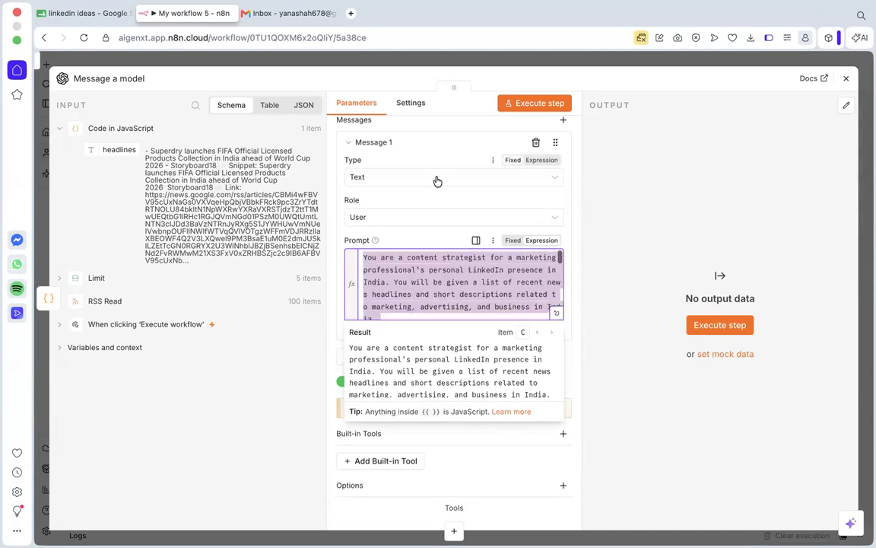
pyautogui.click(459, 293)
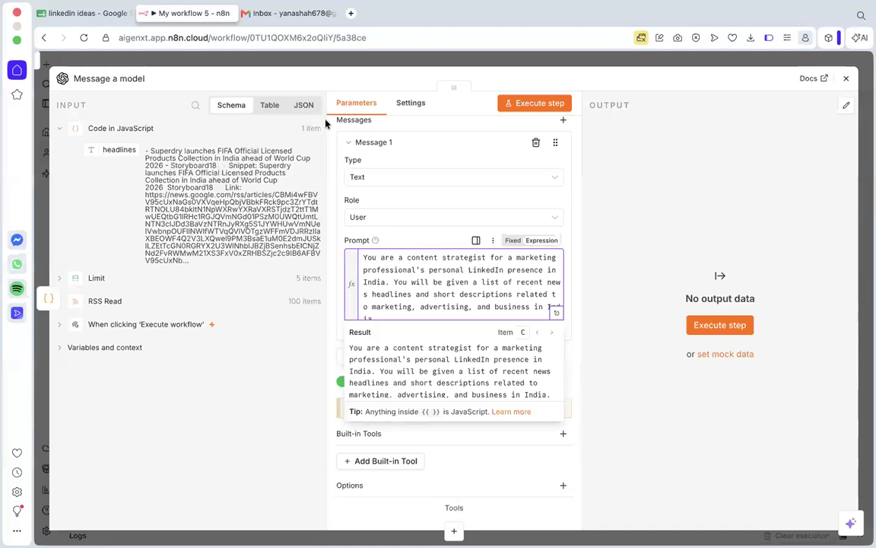
# Go through the prompt again from its beginning down to the "For each of the 5 topics, return" section.
pyautogui.click(408, 282)
pyautogui.scroll(-5, 443, 358)
pyautogui.scroll(5, 434, 350)
pyautogui.click(570, 269)
pyautogui.scroll(-2, 479, 291)
pyautogui.scroll(-6, 480, 291)
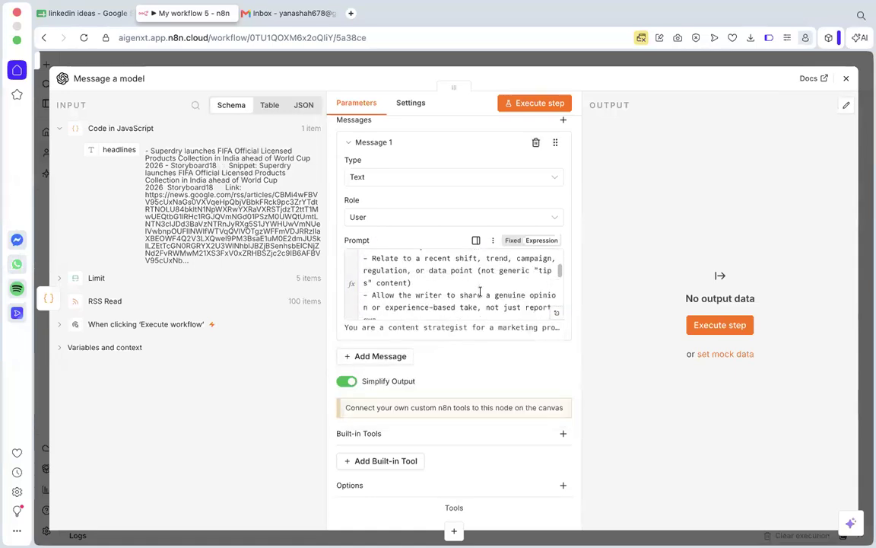
pyautogui.scroll(-5, 480, 291)
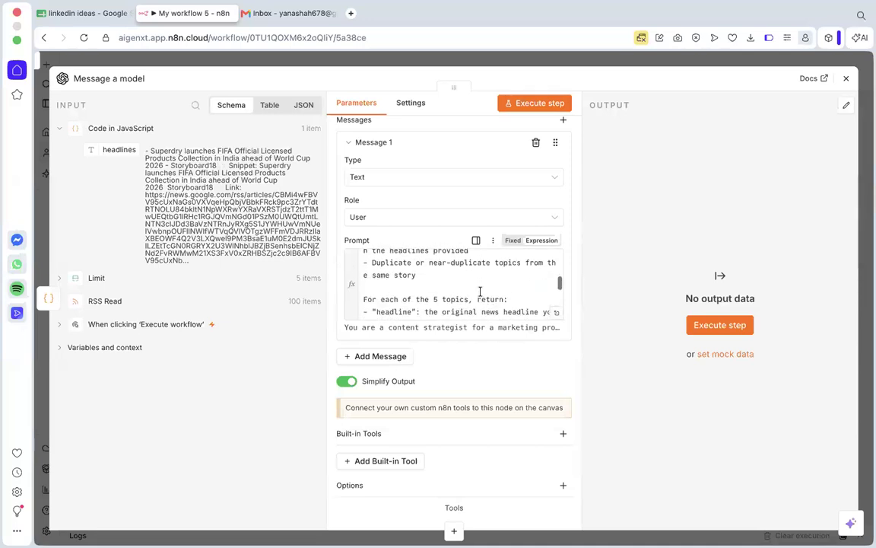
pyautogui.scroll(-1, 479, 291)
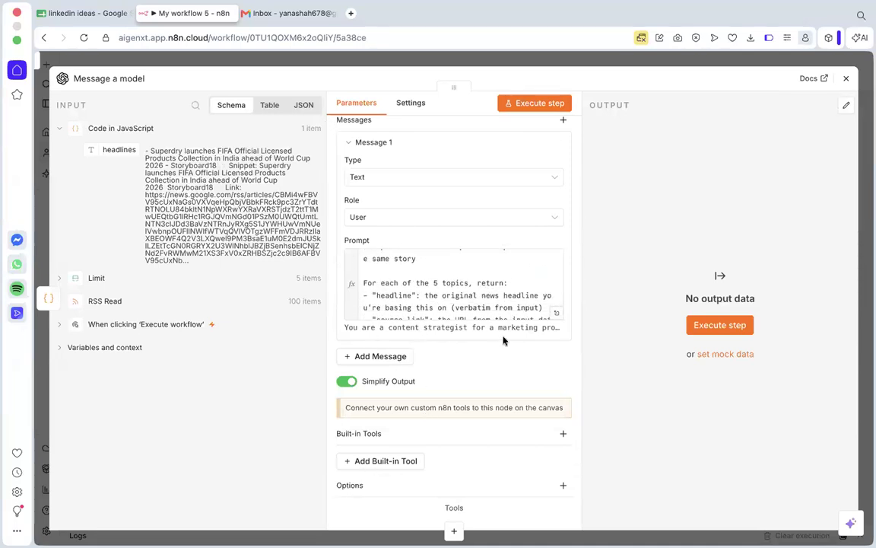
# Compare the prompt's headline, source_link, angle and draft_hook fields with the column headers in the linkedin ideas sheet.
pyautogui.scroll(-2, 456, 297)
pyautogui.scroll(1, 396, 270)
pyautogui.click(393, 275)
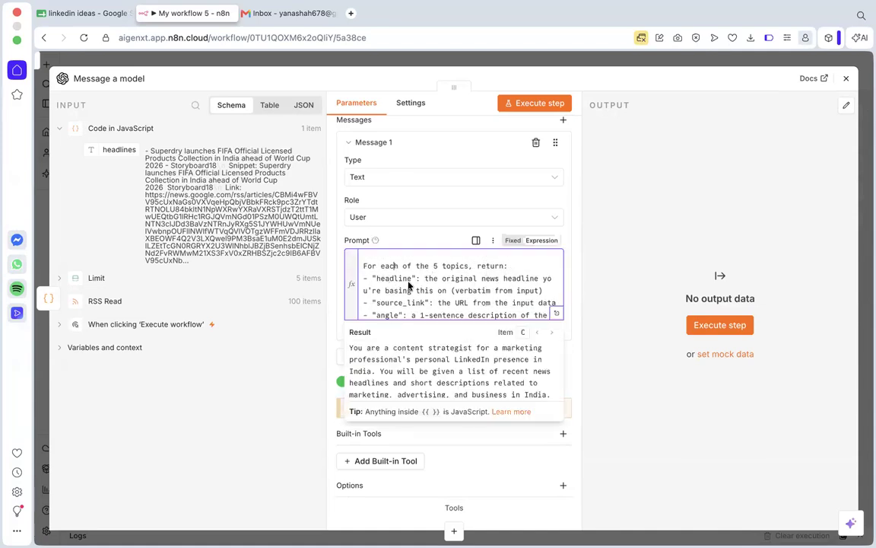
pyautogui.scroll(-3, 393, 306)
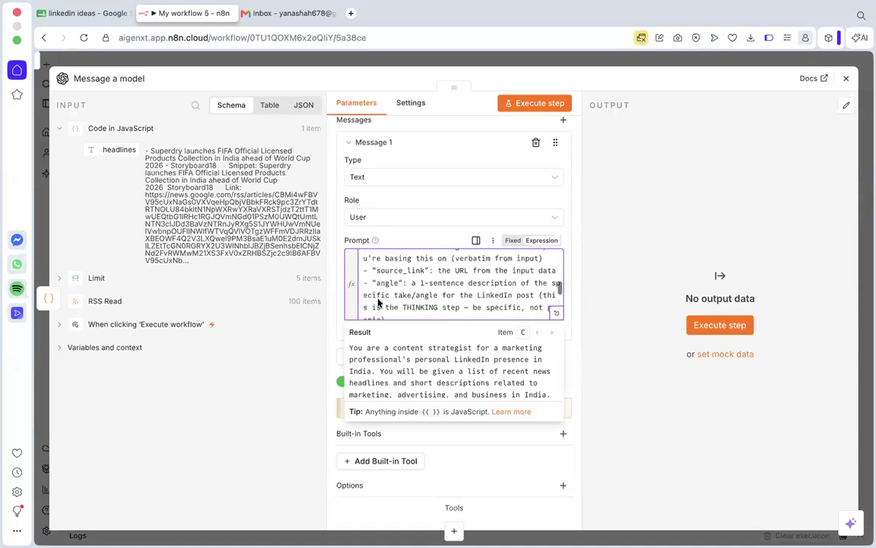
pyautogui.scroll(-2, 393, 314)
pyautogui.scroll(4, 392, 296)
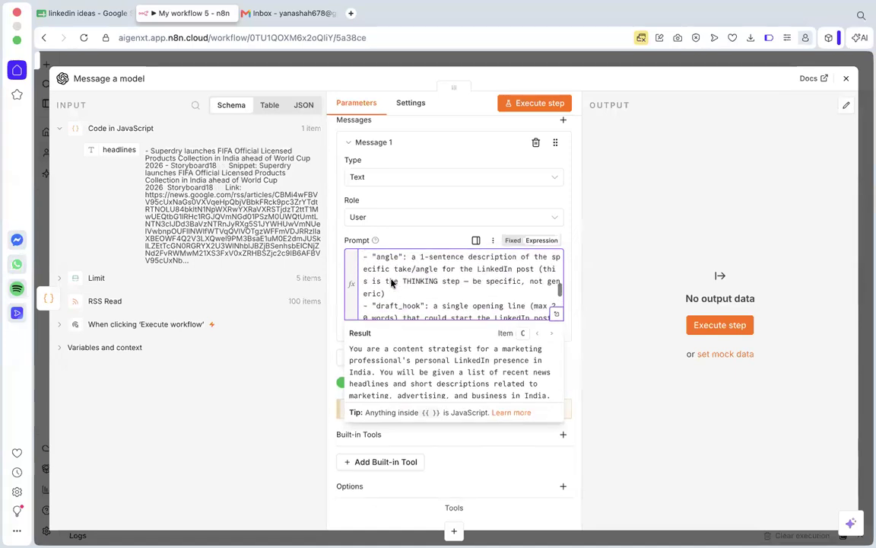
pyautogui.click(83, 13)
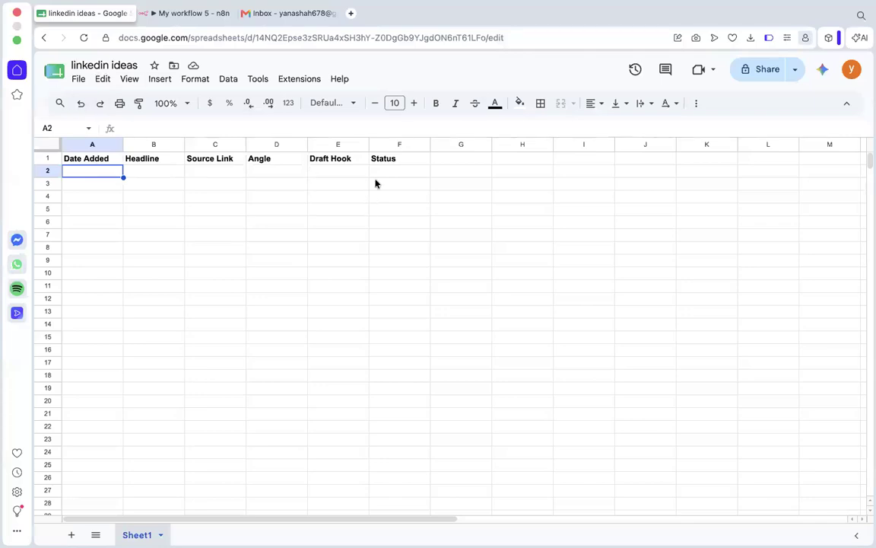
pyautogui.click(172, 14)
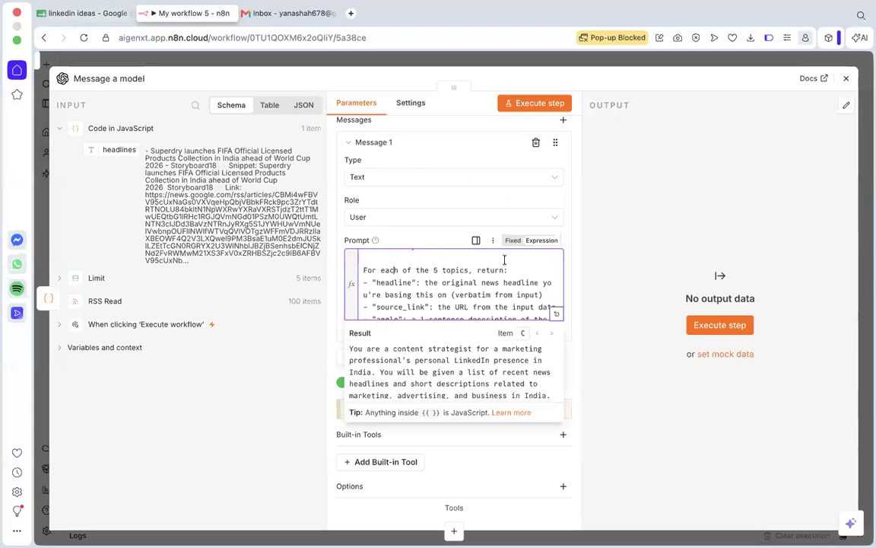
# Replace the expression under "Here are this week's headlines:" with the headlines field from the Code in JavaScript input.
pyautogui.scroll(-4, 502, 258)
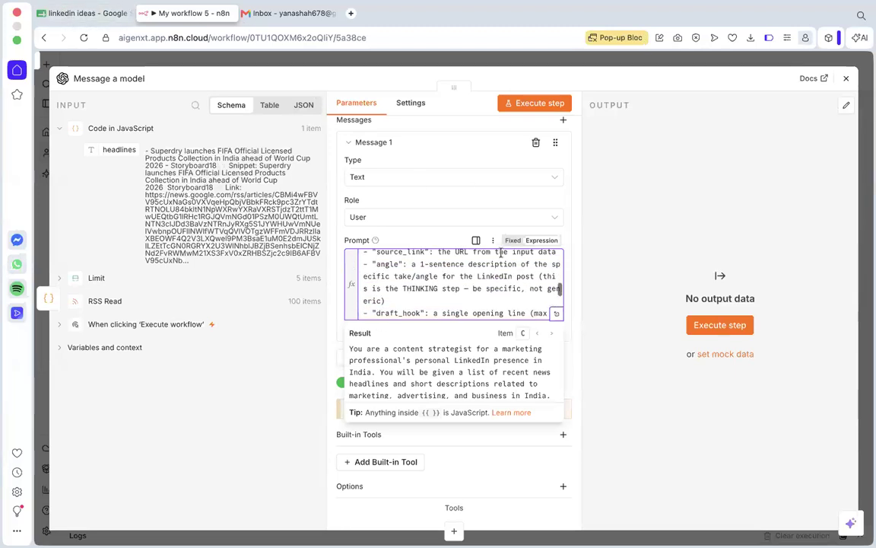
pyautogui.scroll(-4, 501, 259)
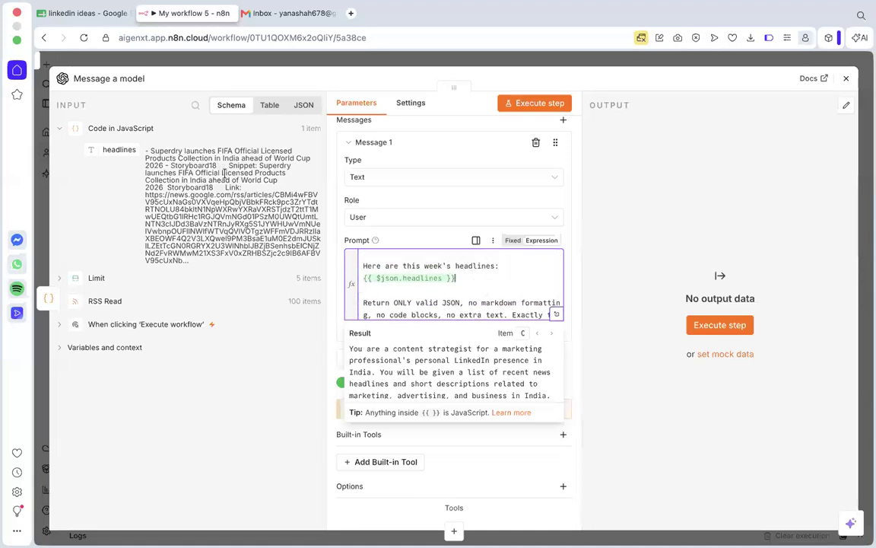
pyautogui.click(516, 279)
pyautogui.moveTo(457, 274); pyautogui.dragTo(362, 279)
pyautogui.press('BackSpace')
pyautogui.moveTo(114, 149); pyautogui.dragTo(388, 278)
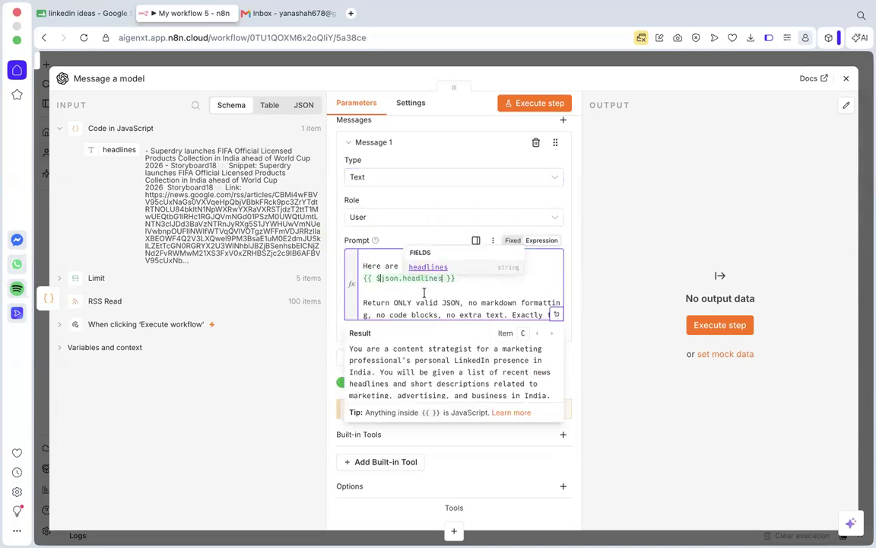
# Examine the prompt's JSON-only output instruction and the structure it requires for the ideas.
pyautogui.scroll(-1, 479, 295)
pyautogui.click(370, 266)
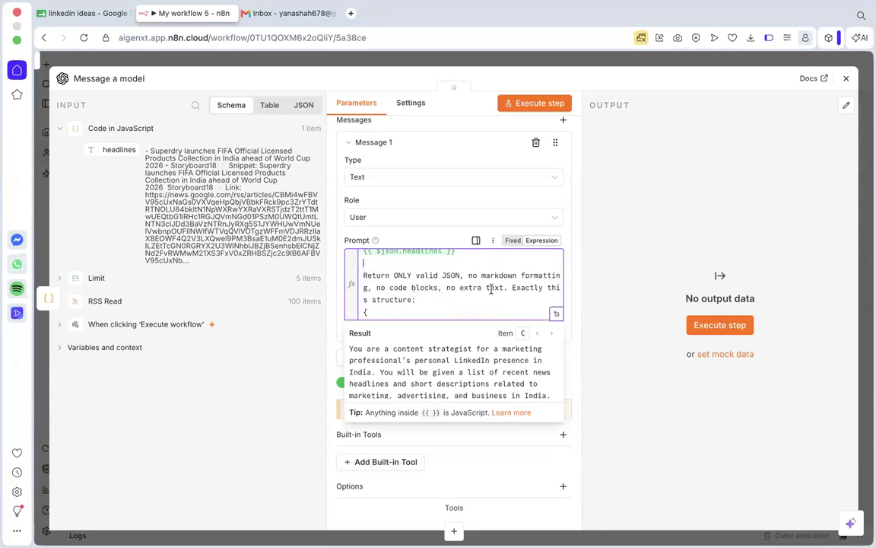
pyautogui.scroll(-5, 490, 288)
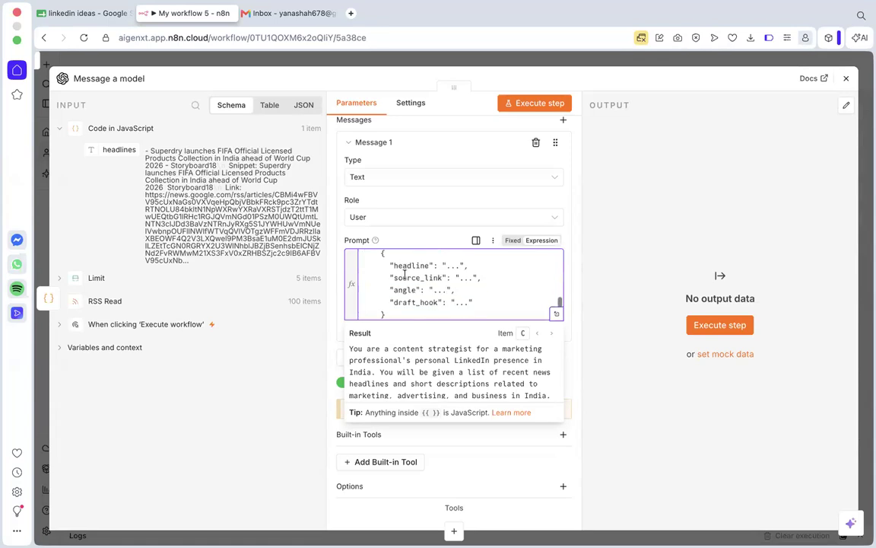
pyautogui.scroll(5, 405, 275)
pyautogui.scroll(-6, 404, 274)
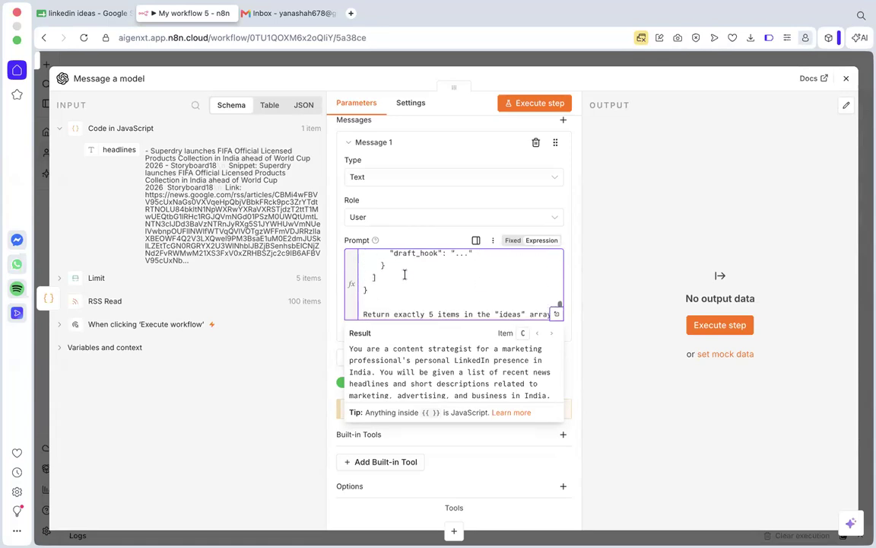
# Examine the prompt's closing instruction on returning exactly 5 ideas and handling weeks with too few suitable headlines.
pyautogui.scroll(-2, 405, 275)
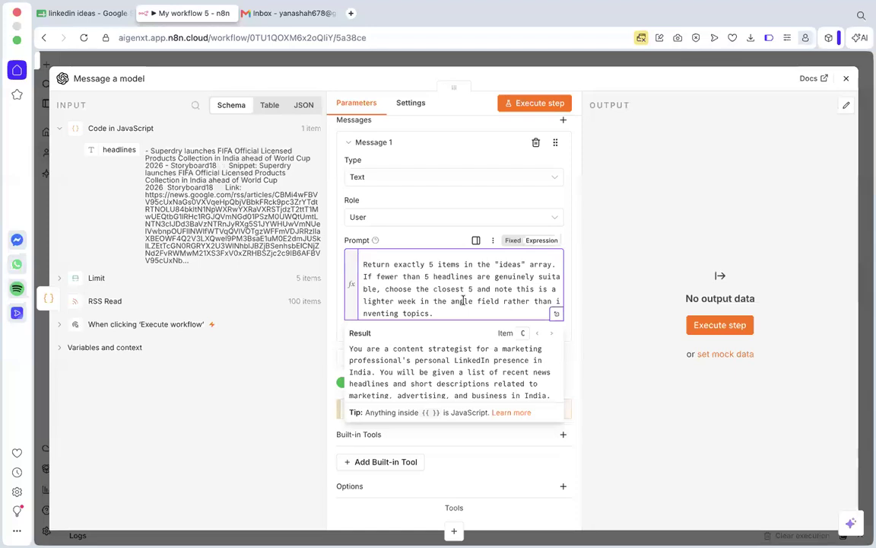
pyautogui.scroll(-1, 373, 303)
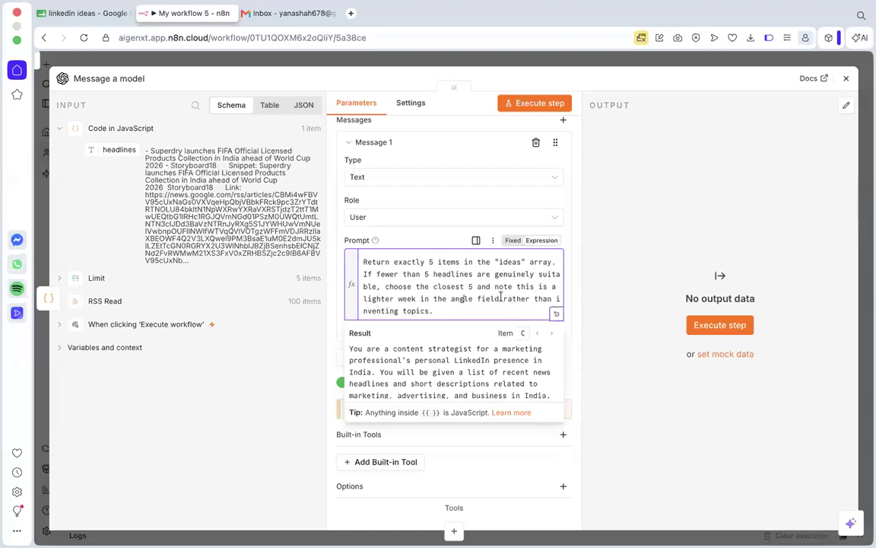
pyautogui.moveTo(500, 297); pyautogui.dragTo(502, 309)
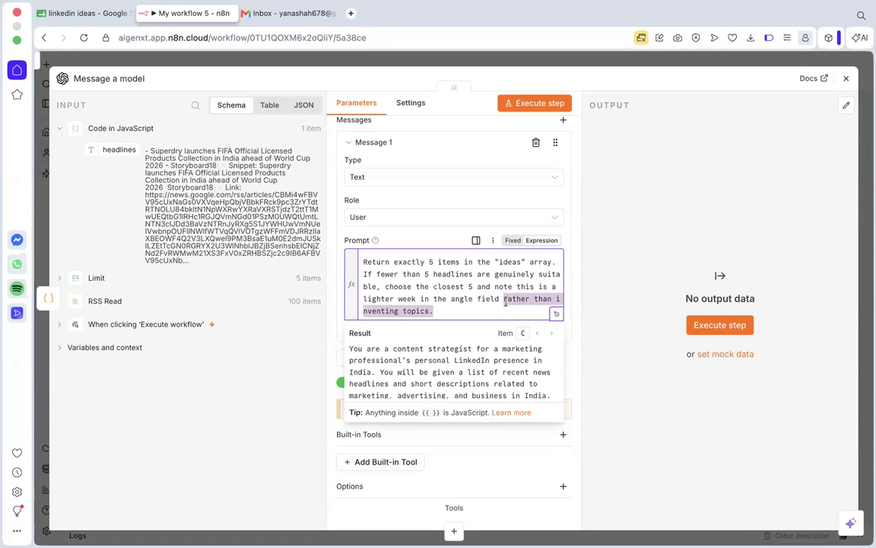
pyautogui.click(446, 286)
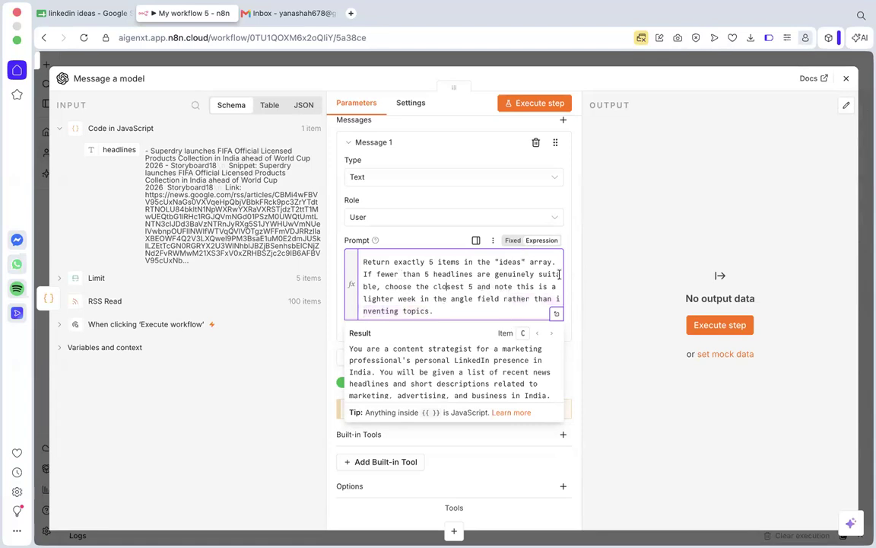
pyautogui.click(630, 364)
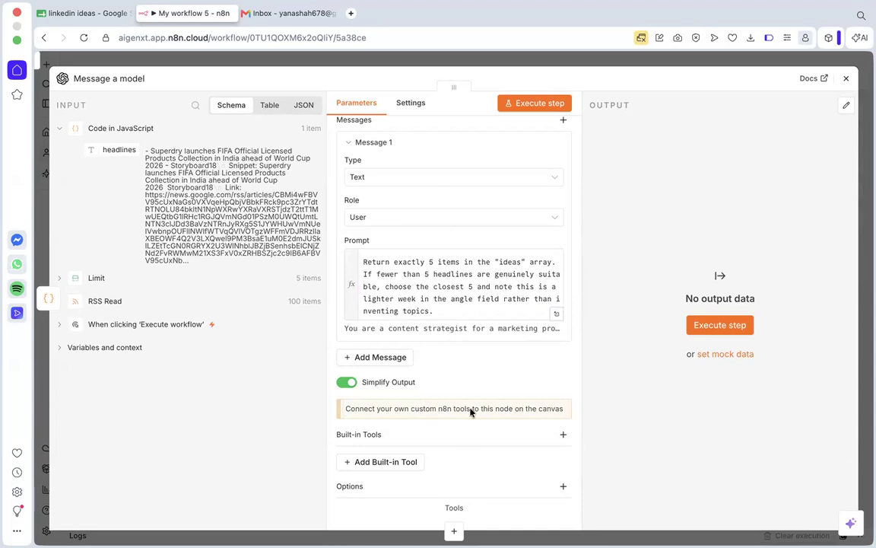
pyautogui.click(846, 78)
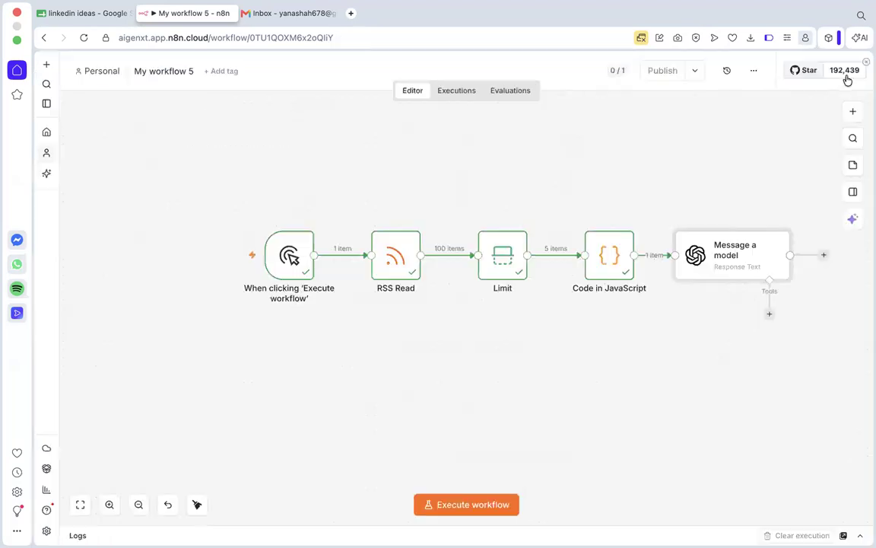
# Execute only the Message a model node and open it to show its output.
pyautogui.hscroll(3, 718, 201)
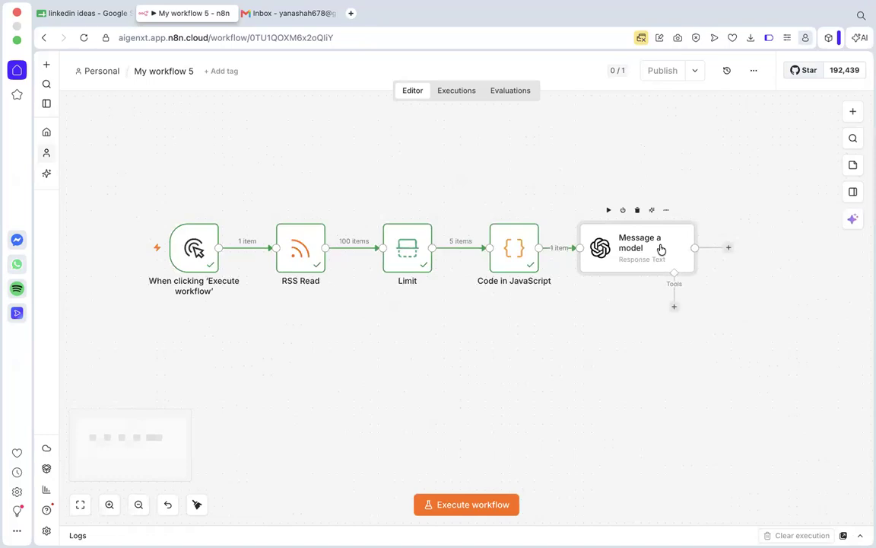
pyautogui.click(608, 210)
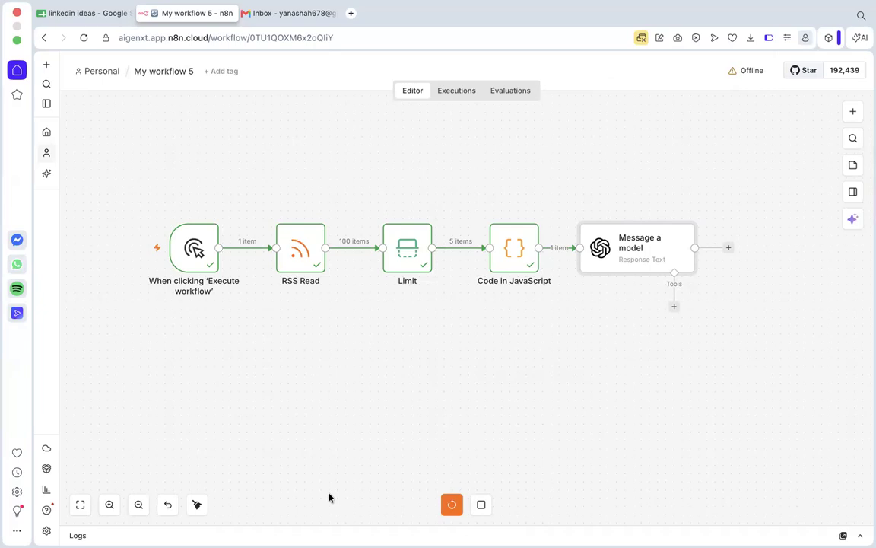
pyautogui.moveTo(391, 270)
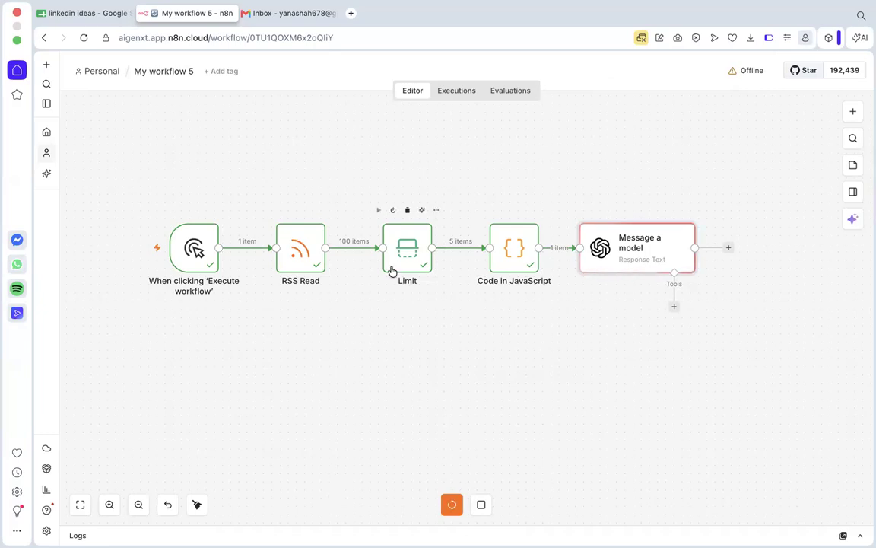
pyautogui.doubleClick(626, 248)
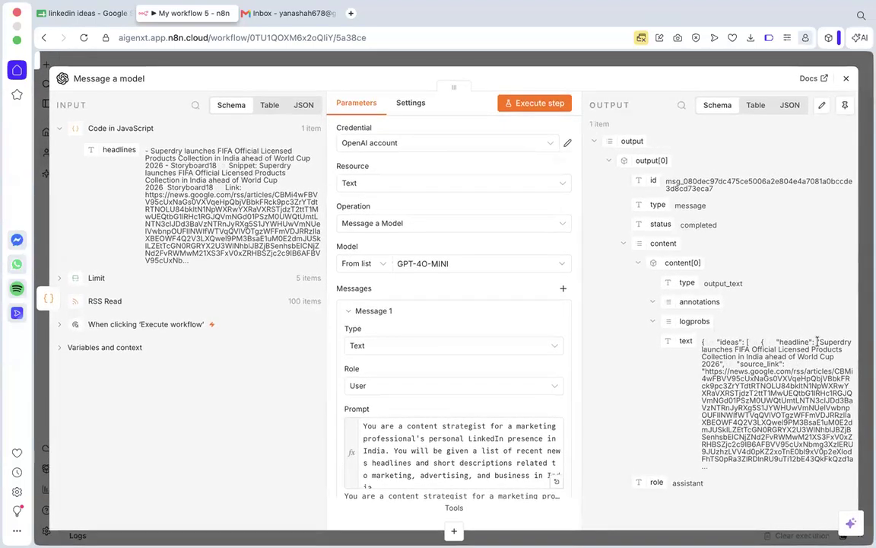
# Compare the ideas text in the Message a model output with the column headers in the linkedin ideas sheet.
pyautogui.moveTo(816, 341); pyautogui.dragTo(803, 358)
pyautogui.click(833, 363)
pyautogui.click(82, 14)
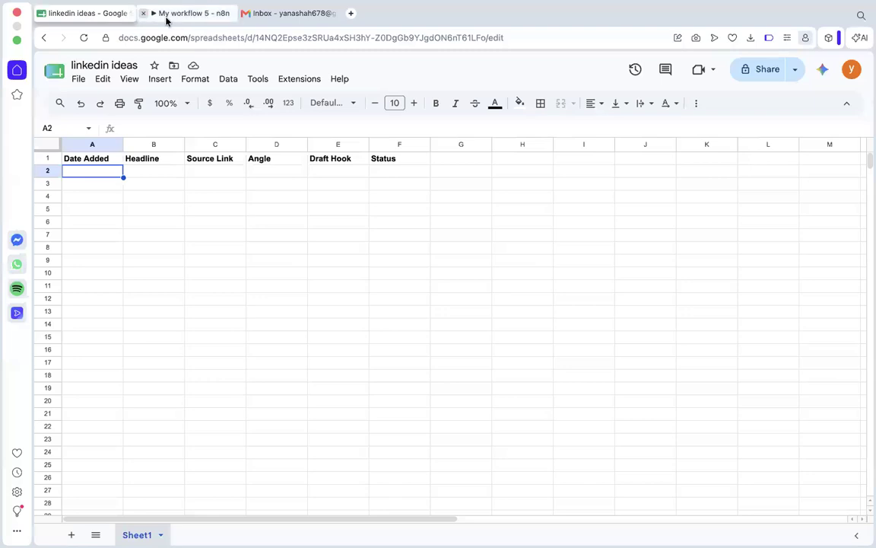
pyautogui.click(190, 13)
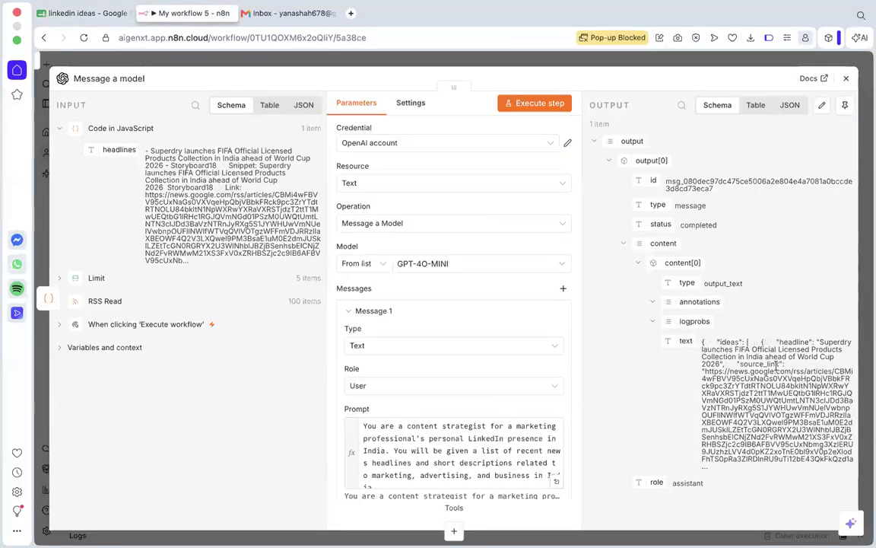
pyautogui.click(80, 15)
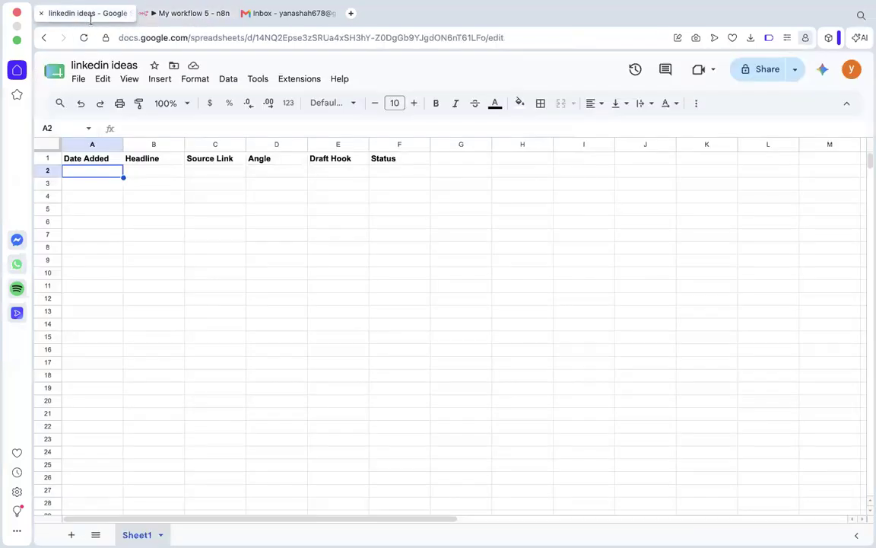
pyautogui.click(163, 12)
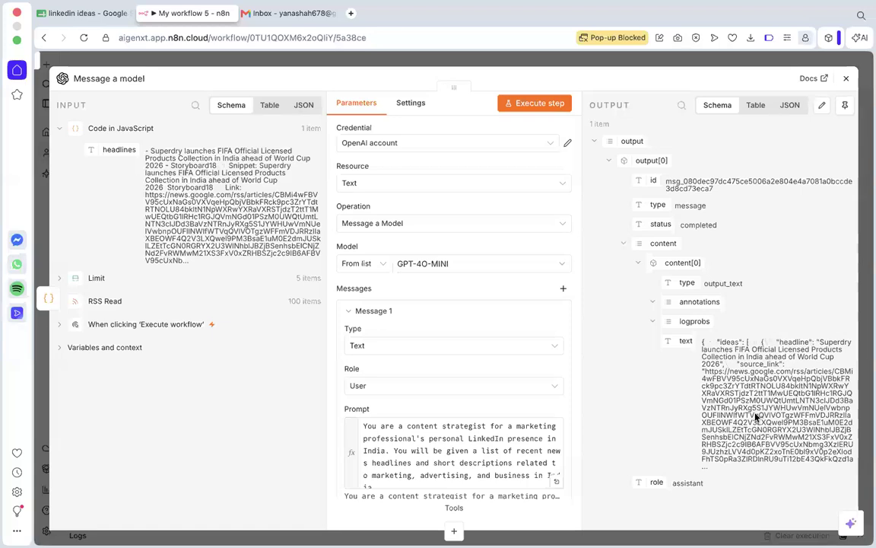
pyautogui.click(846, 78)
# Add a Code in JavaScript node after the Message a model node.
pyautogui.click(651, 246)
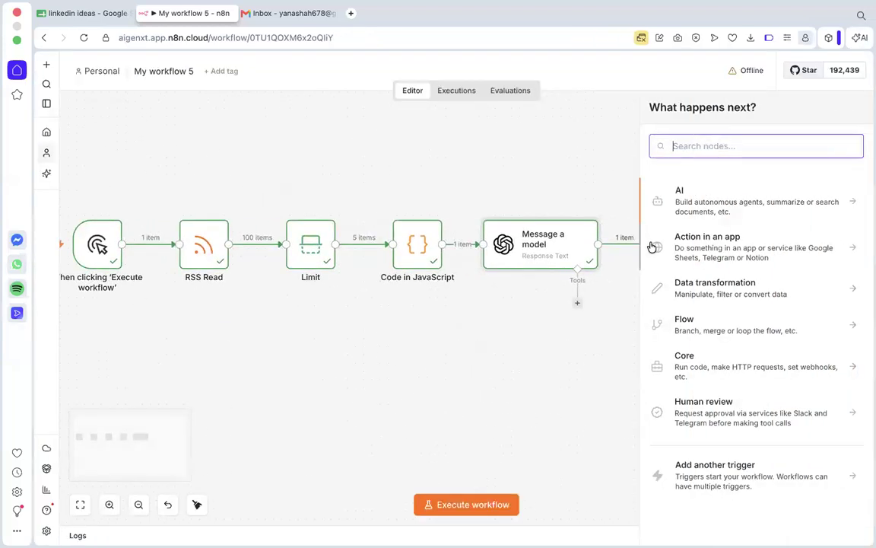
pyautogui.write('code')
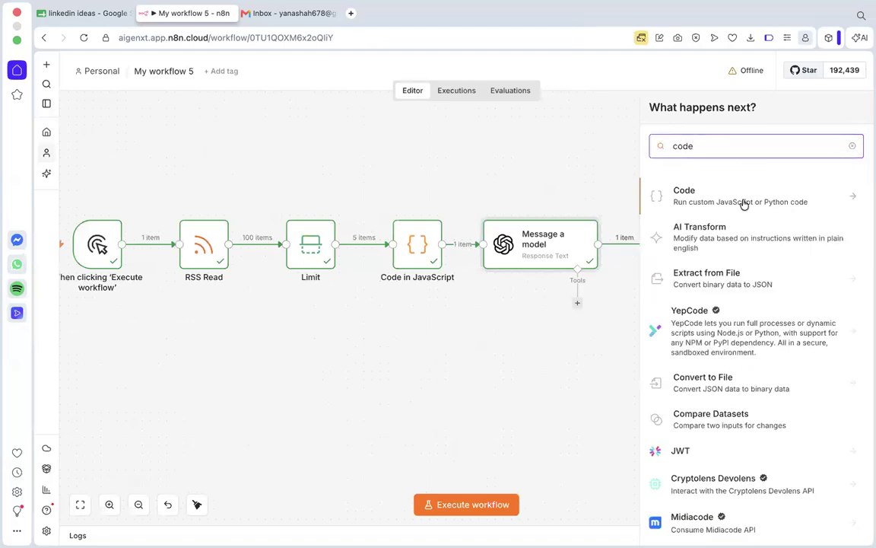
pyautogui.click(744, 202)
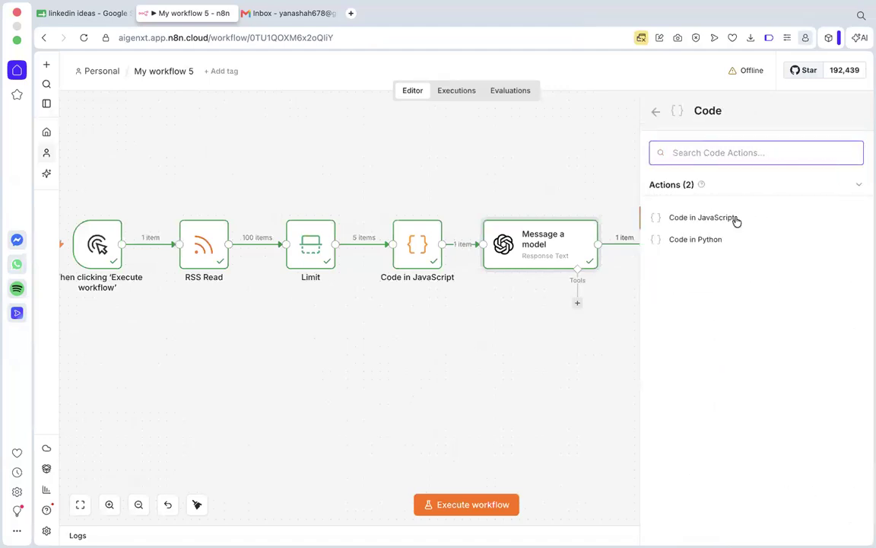
pyautogui.click(736, 219)
# Replace the default code with JavaScript that strips the json fences from output[0].content[0].text, parses it and returns each idea as a separate item.
pyautogui.click(437, 299)
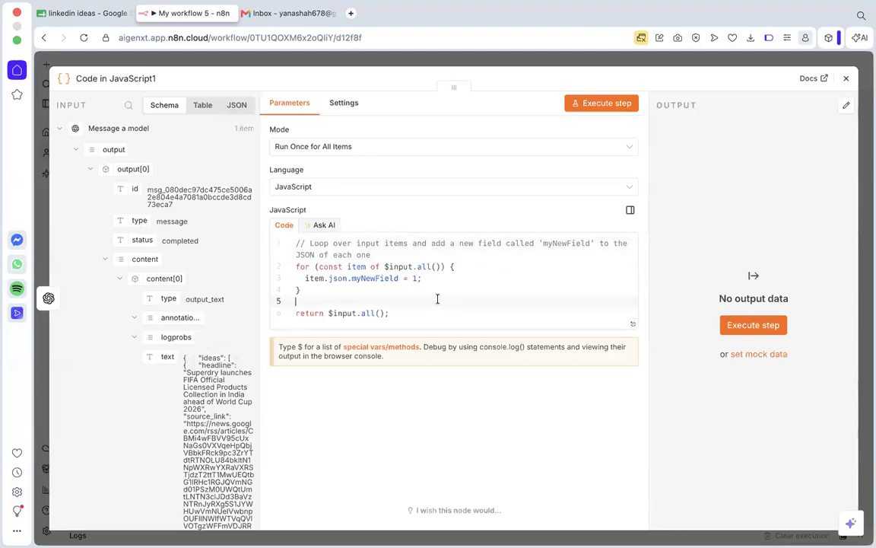
pyautogui.scroll(-2, 251, 240)
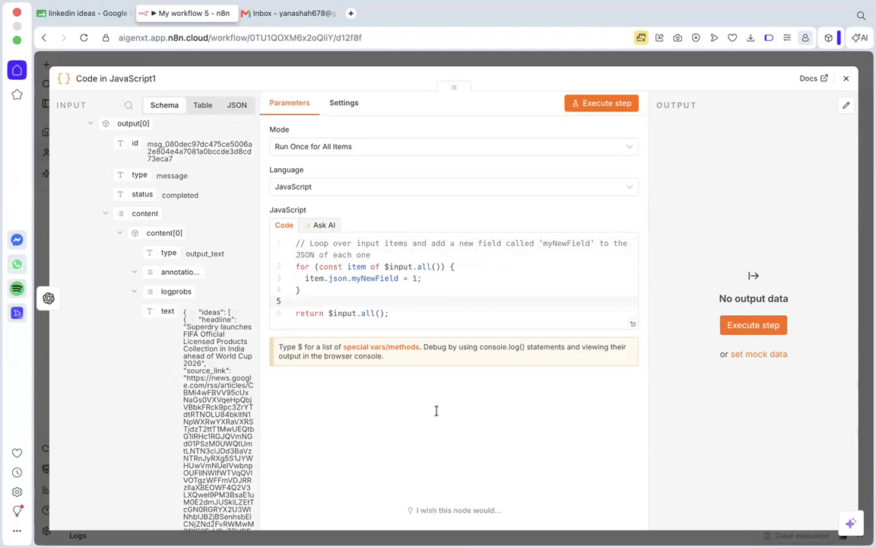
pyautogui.moveTo(391, 313); pyautogui.dragTo(283, 244)
pyautogui.press('BackSpace')
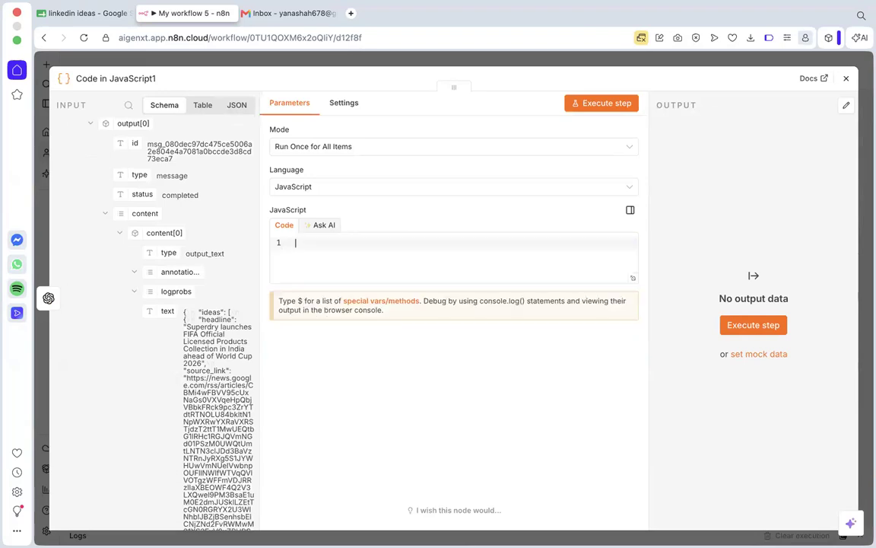
pyautogui.write("const out = $input.first().json; const text = out.output[0].content[0].text;  const cleanText = text.replace(/```json|```/g, '').trim(); const parsed = JSON.parse(cleanText);  return parsed.ideas.map(idea => ({ json: idea }));")
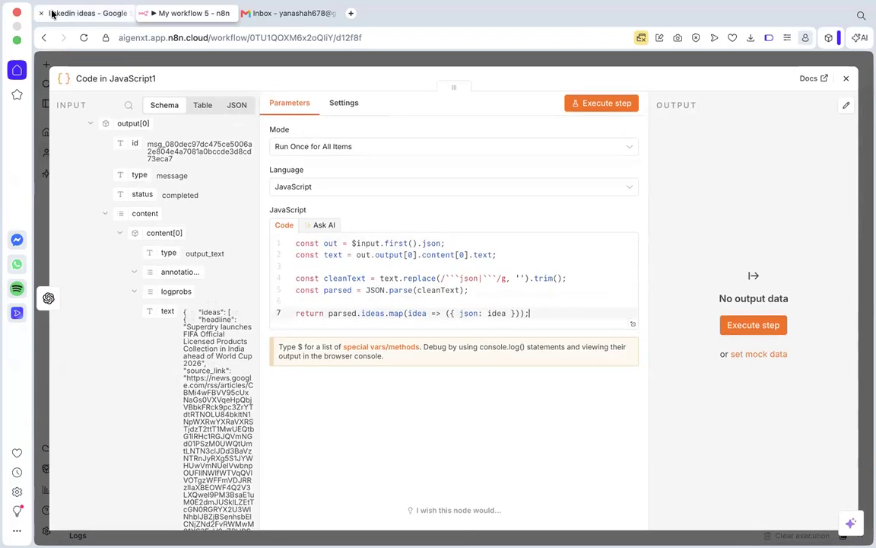
# Check the linkedin ideas sheet's column headers and review how the new code reads and cleans the model's text.
pyautogui.click(51, 12)
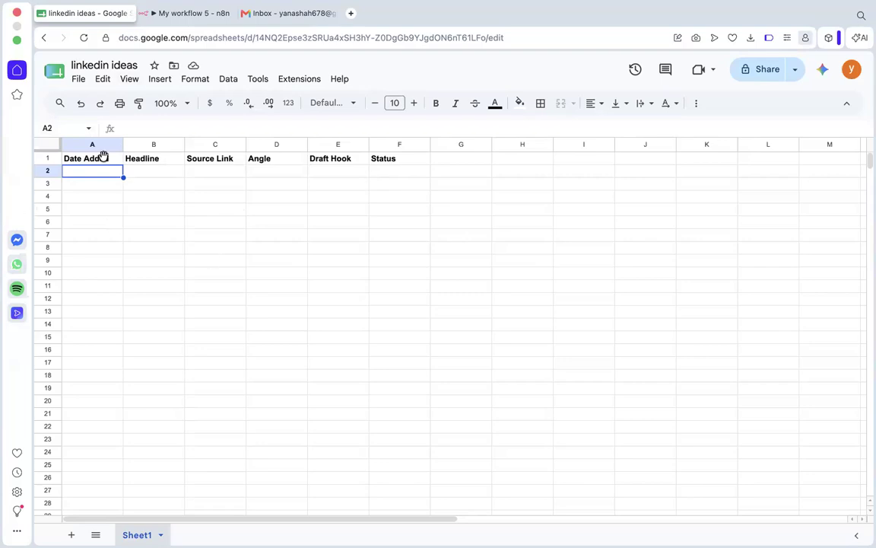
pyautogui.click(194, 13)
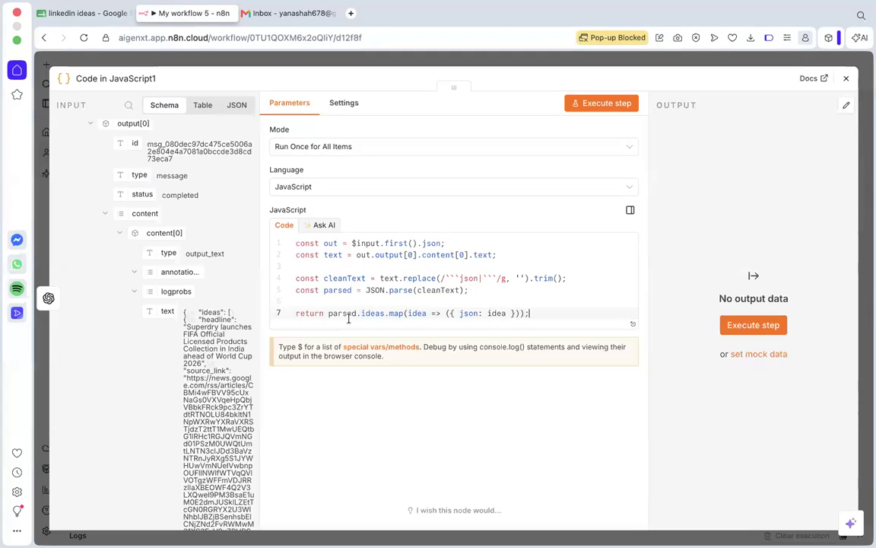
pyautogui.click(330, 251)
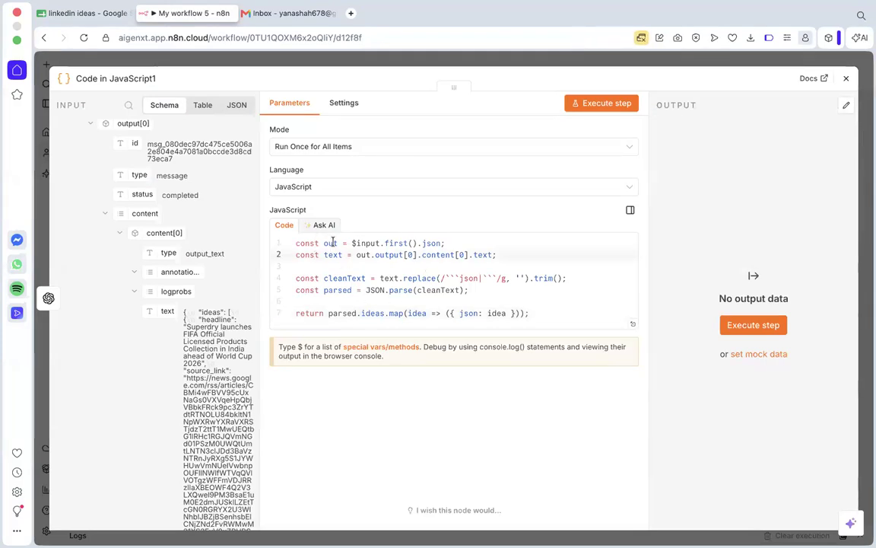
pyautogui.click(318, 255)
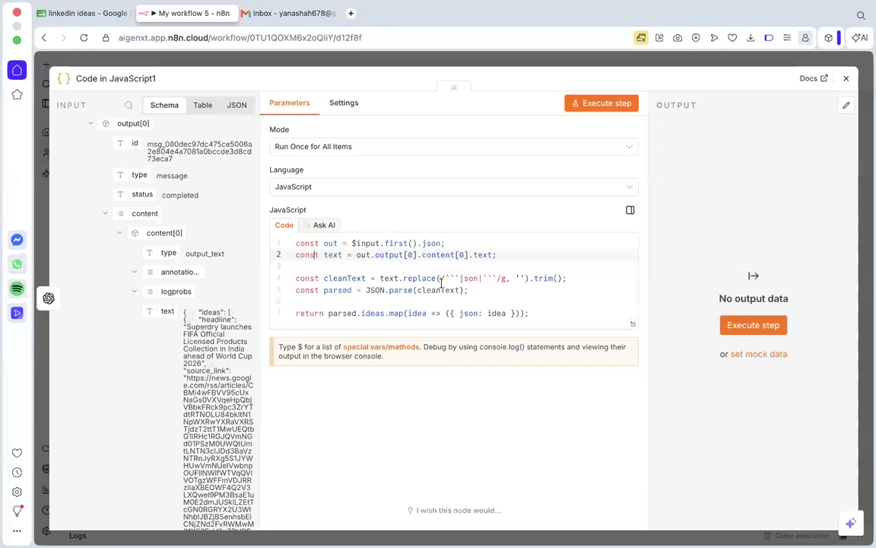
pyautogui.click(321, 225)
pyautogui.click(316, 282)
pyautogui.write('i')
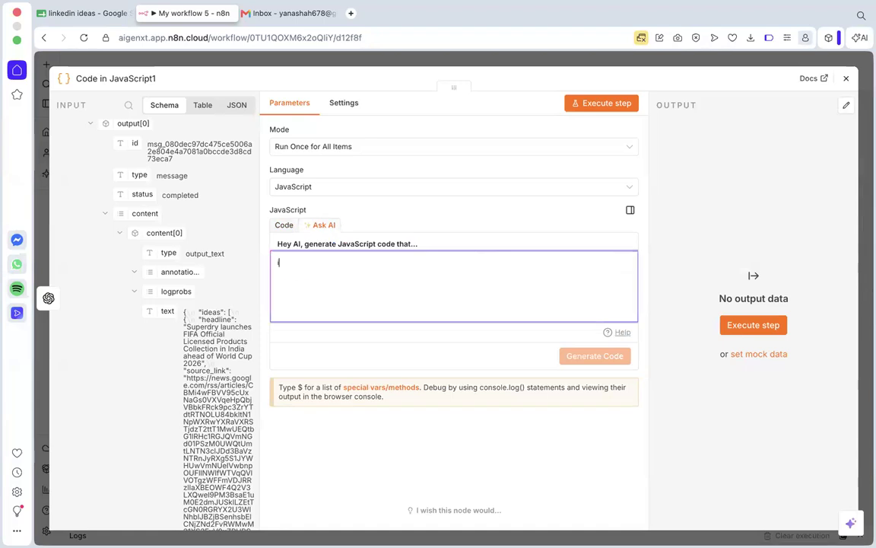
pyautogui.write(' want to spli')
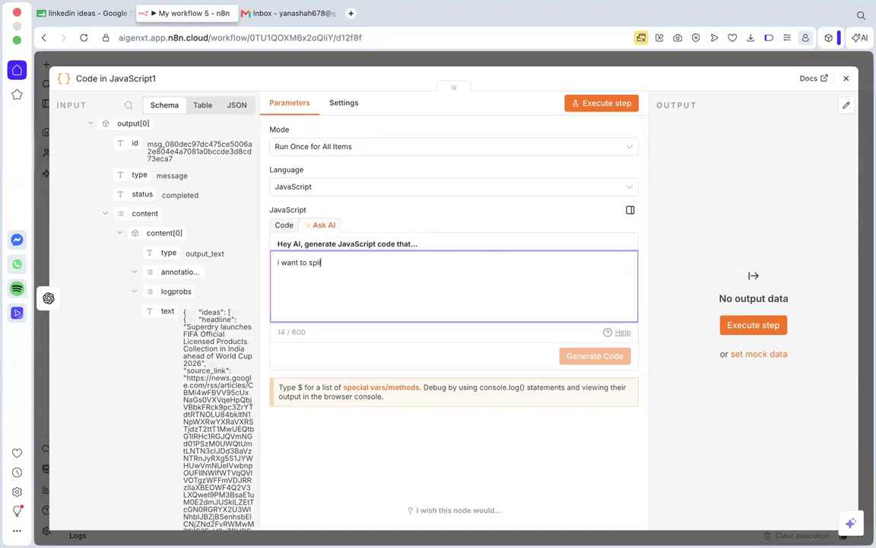
pyautogui.write('t th')
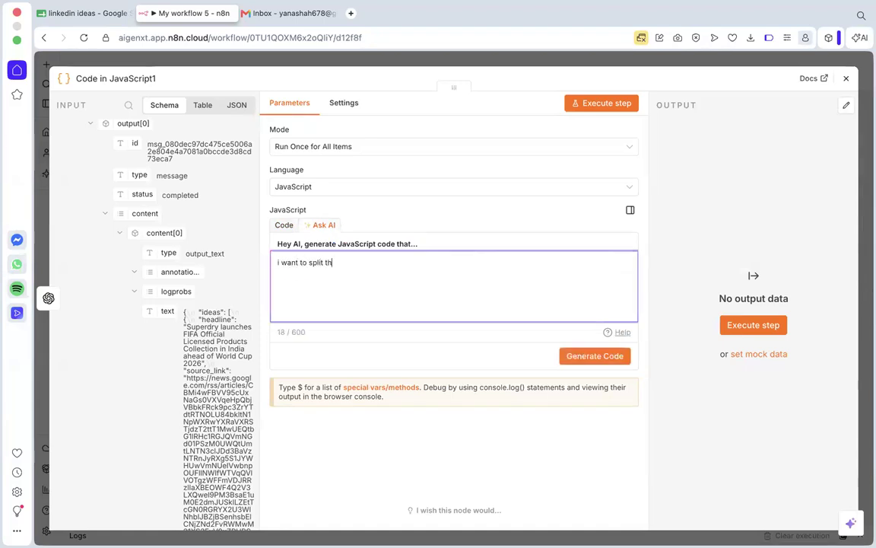
pyautogui.write('e output of the openai block into ')
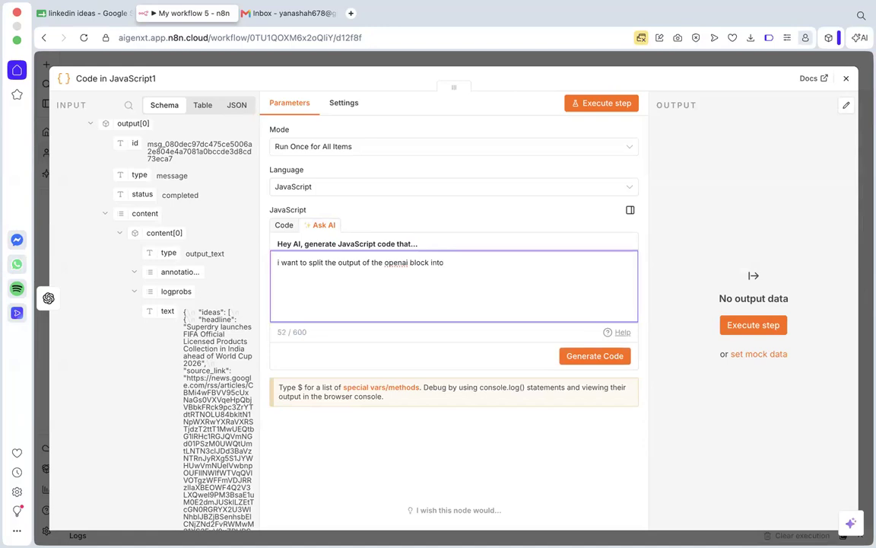
pyautogui.write('5 columns,')
pyautogui.scroll(-2, 233, 183)
pyautogui.moveTo(496, 262); pyautogui.dragTo(270, 262)
pyautogui.press('BackSpace')
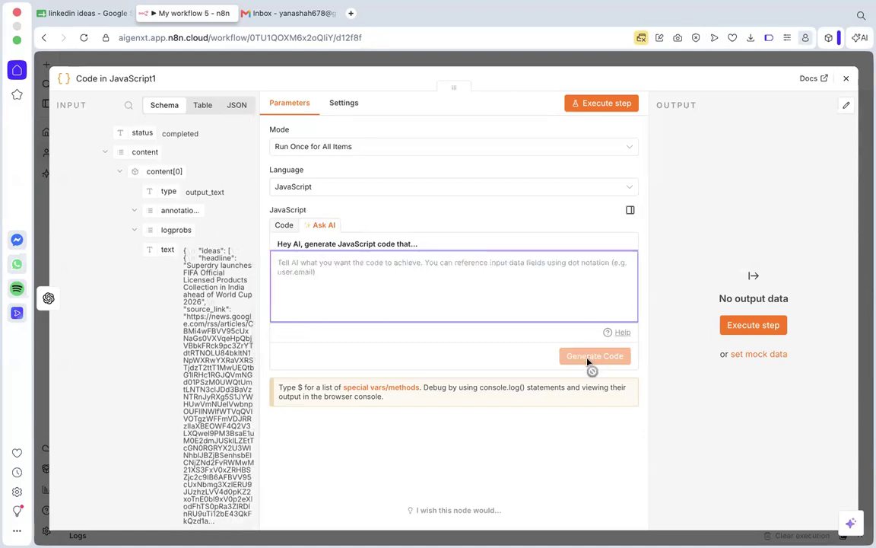
pyautogui.click(292, 226)
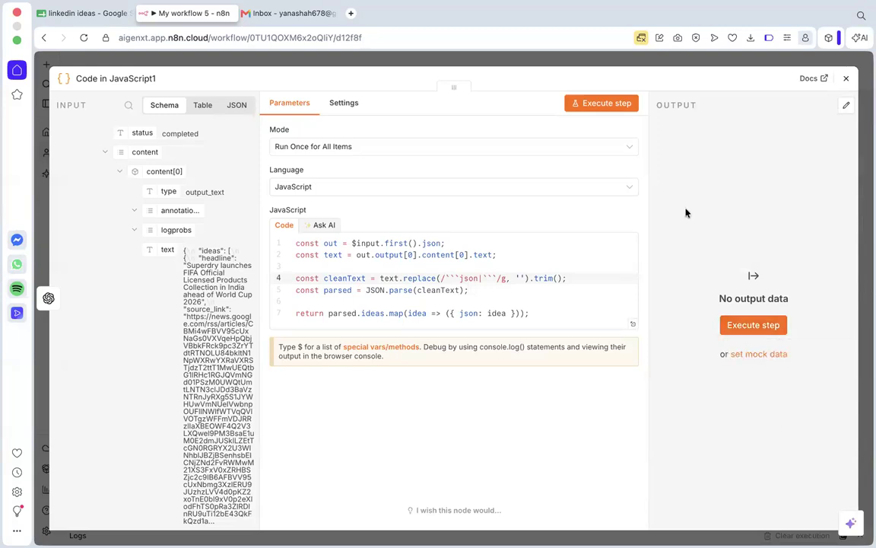
# Execute the code node after Message a model and compare its output fields with the linkedin ideas sheet's column headers.
pyautogui.click(846, 78)
pyautogui.moveTo(606, 209)
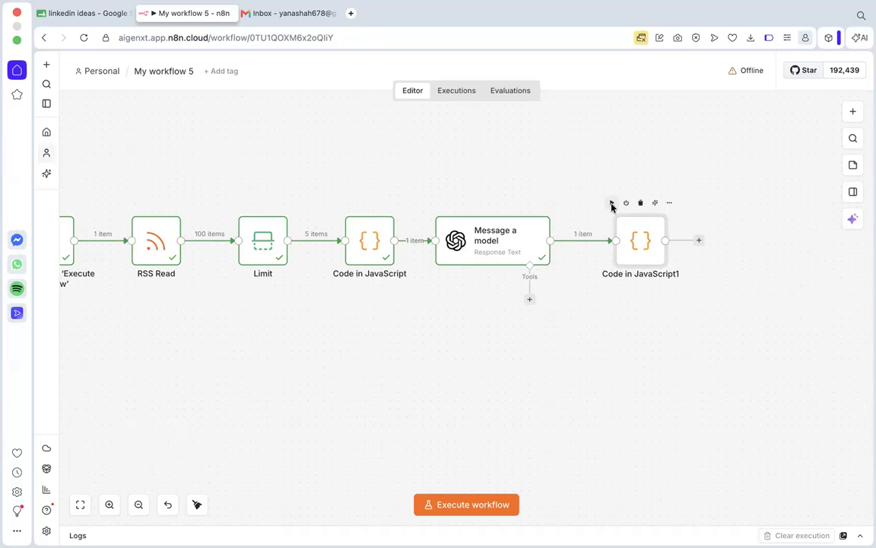
pyautogui.click(611, 206)
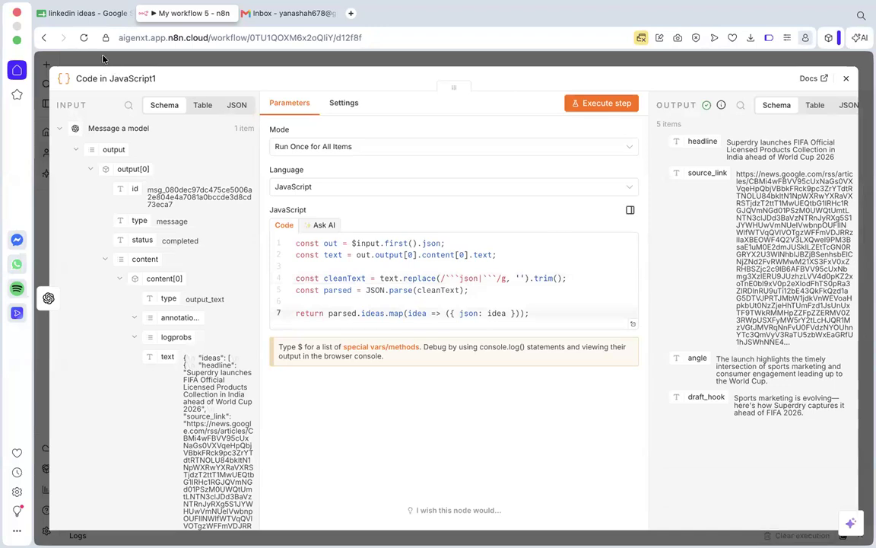
pyautogui.click(82, 13)
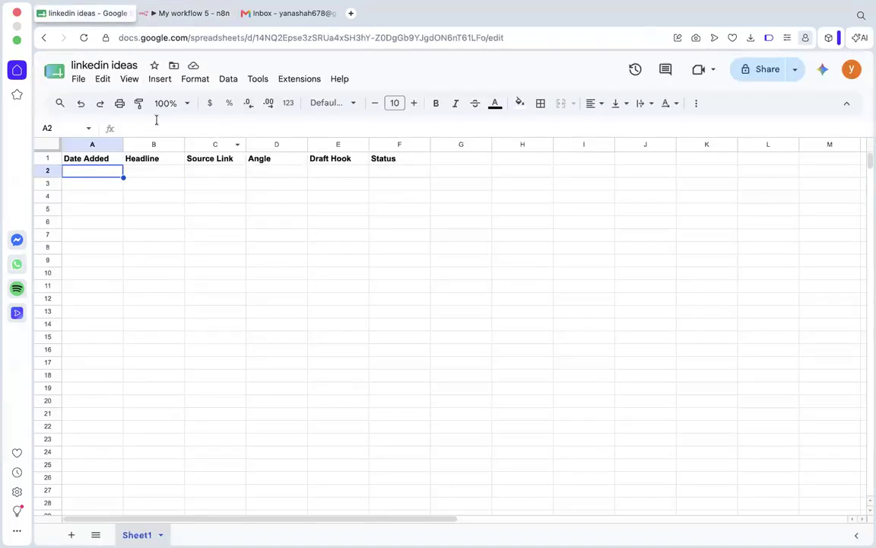
pyautogui.click(190, 14)
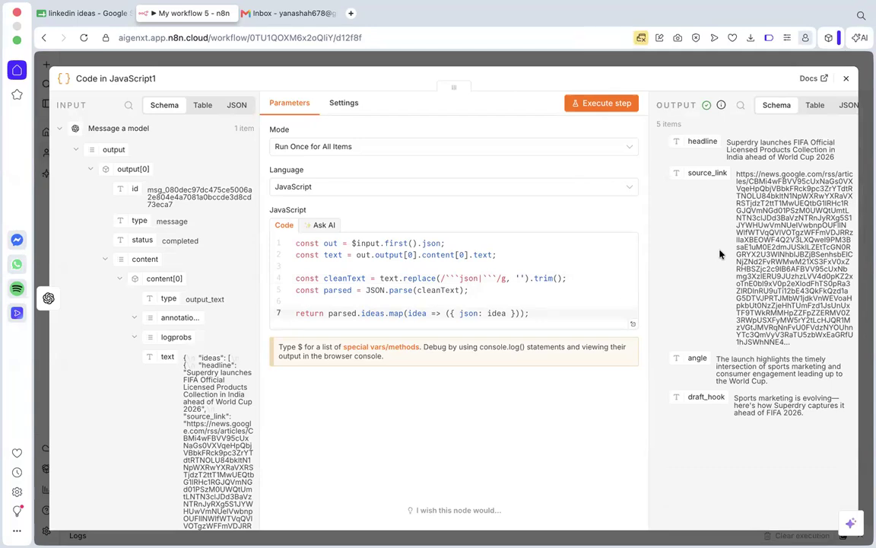
# Add a Google Sheets node with the Append row in sheet action after the Code in JavaScript1 node.
pyautogui.click(846, 78)
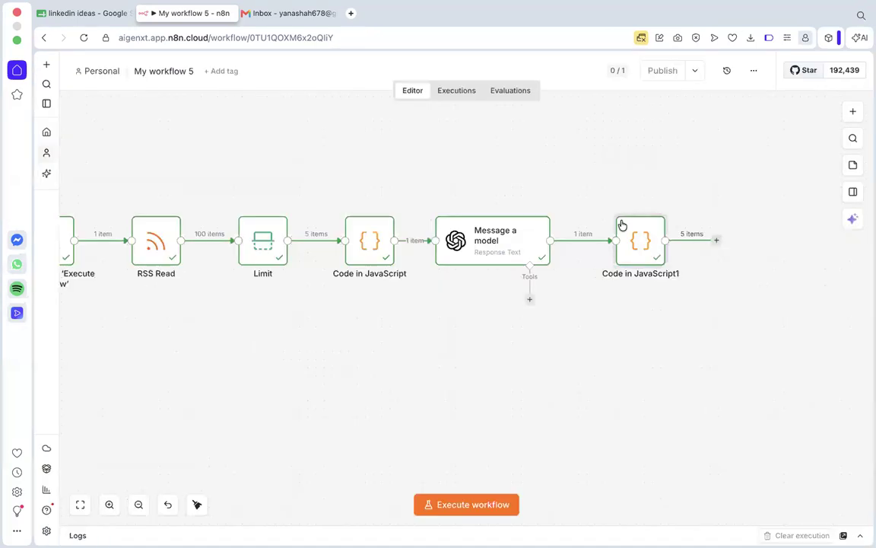
pyautogui.click(715, 242)
pyautogui.write('sheet')
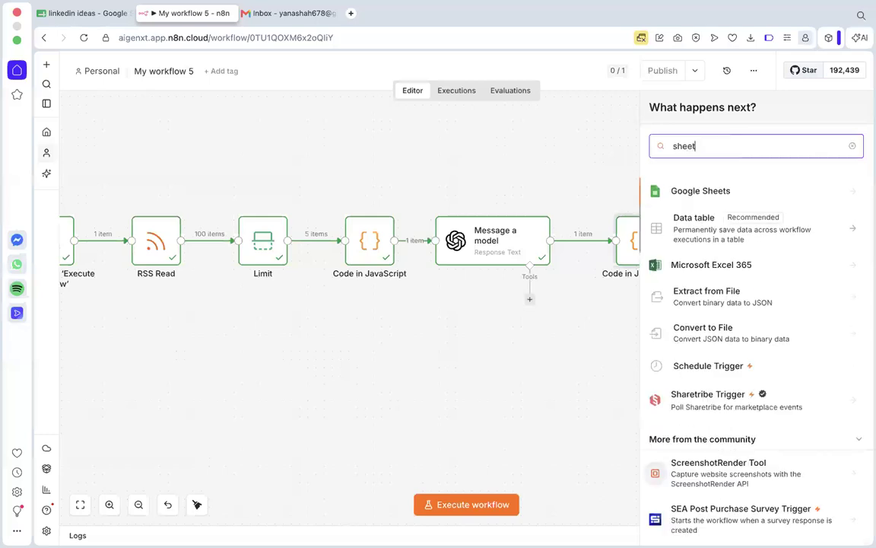
pyautogui.click(729, 190)
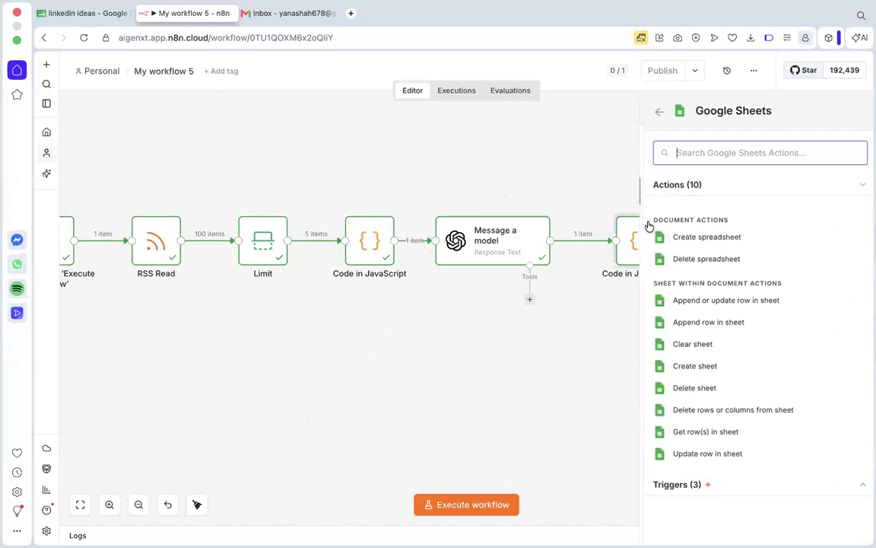
pyautogui.click(722, 329)
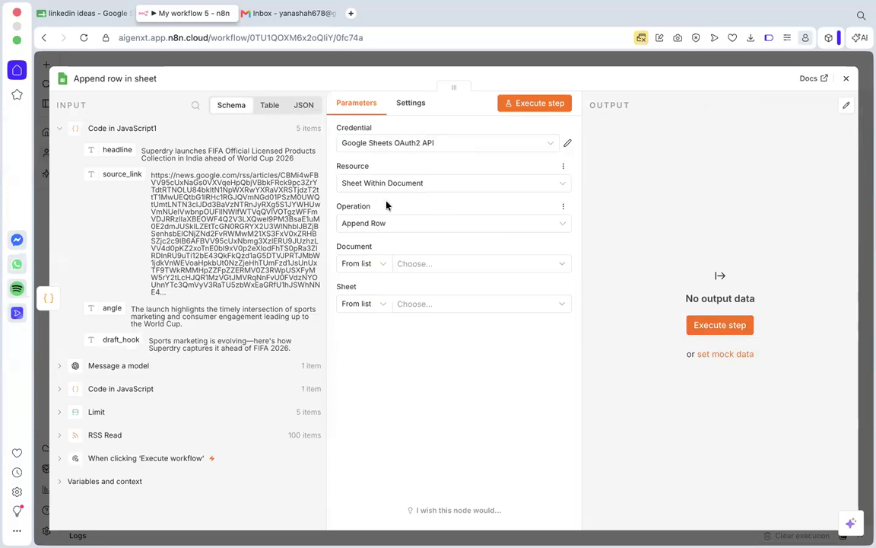
# Set the append row node's document to linkedin ideas and its sheet to Sheet1.
pyautogui.click(409, 266)
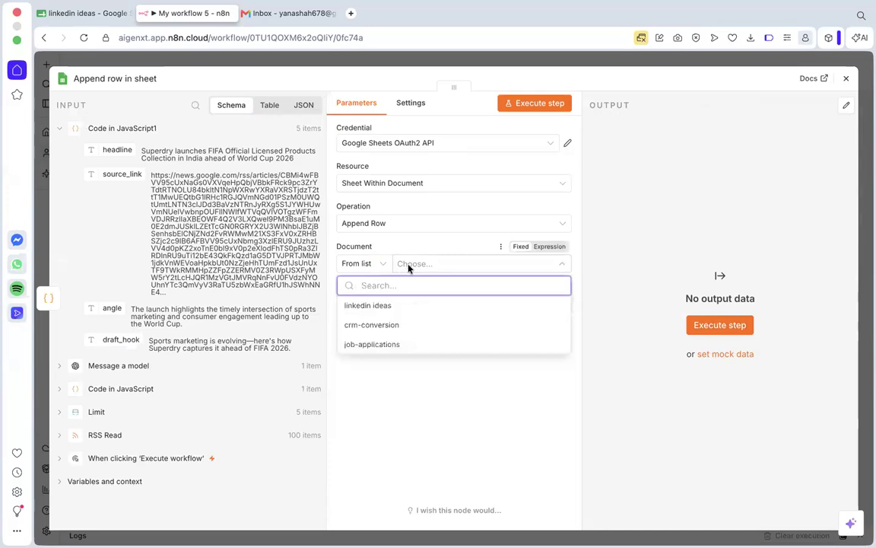
pyautogui.click(386, 306)
pyautogui.click(410, 305)
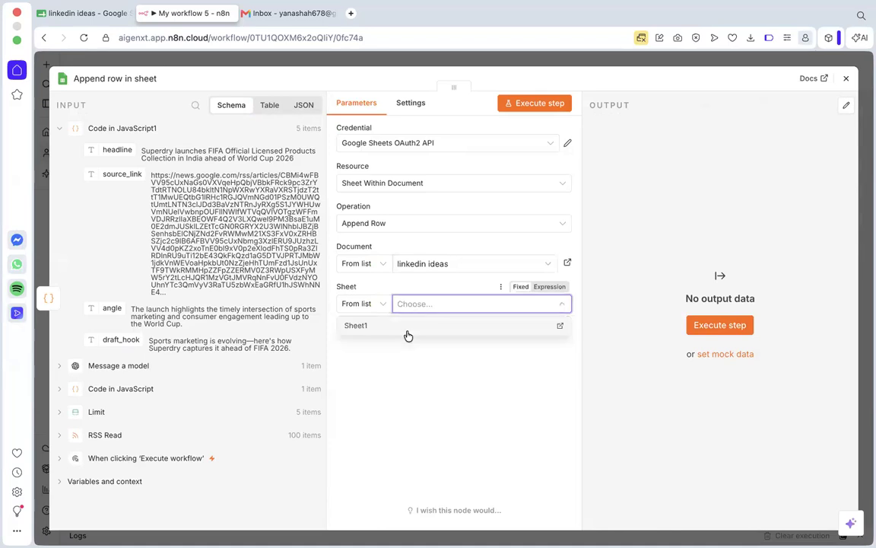
pyautogui.click(409, 334)
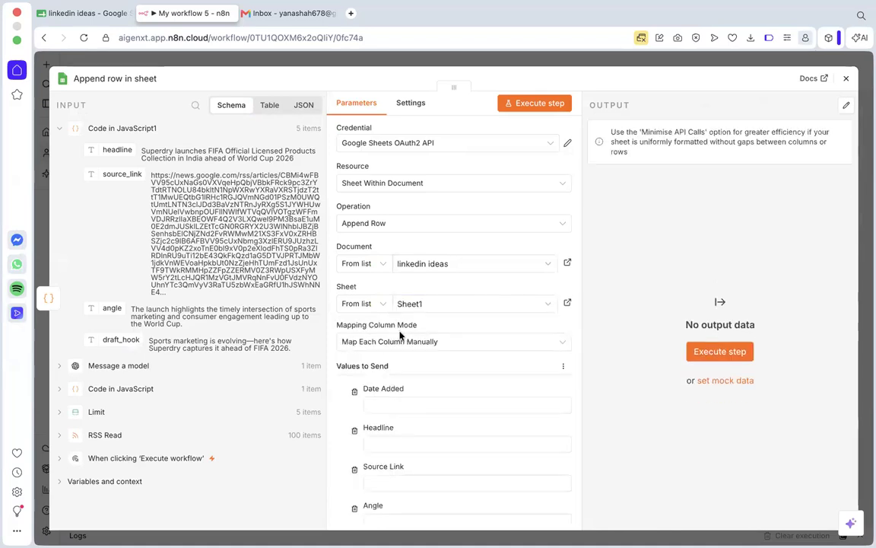
# Compare the append row node's column fields with the header row of the linkedin ideas spreadsheet.
pyautogui.scroll(-2, 399, 335)
pyautogui.scroll(-1, 386, 456)
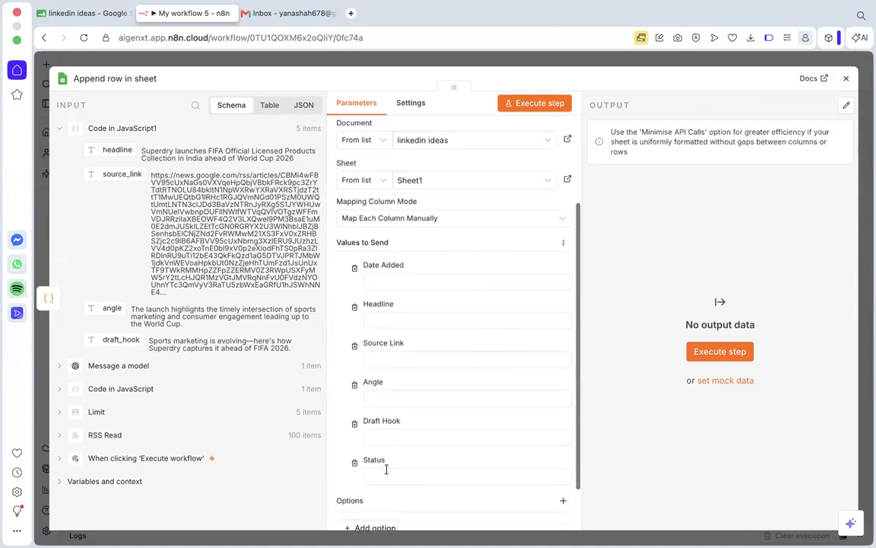
pyautogui.scroll(1, 386, 453)
pyautogui.scroll(-2, 387, 453)
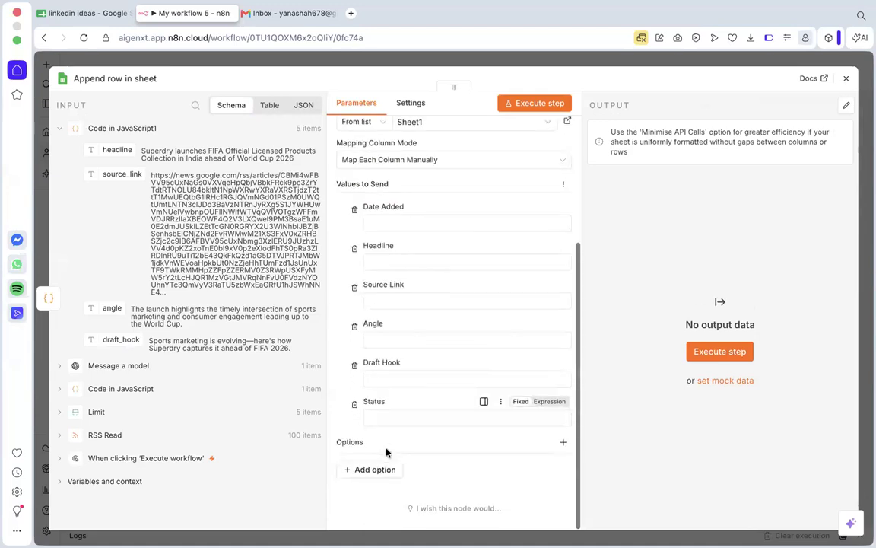
pyautogui.scroll(1, 387, 453)
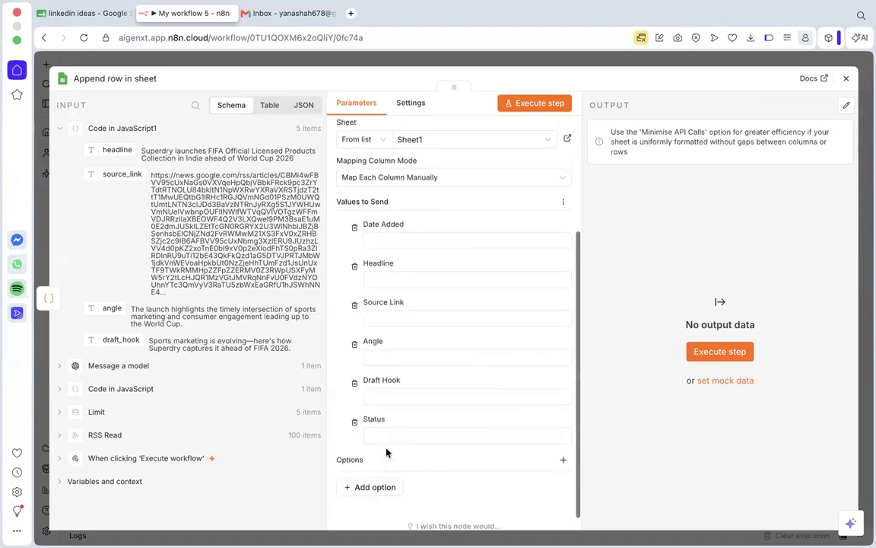
pyautogui.click(97, 14)
pyautogui.click(387, 160)
pyautogui.click(387, 171)
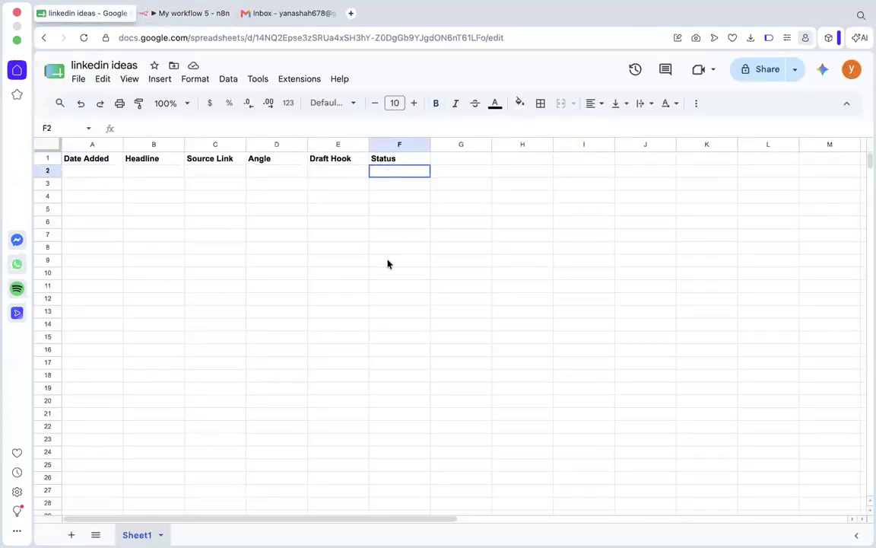
pyautogui.moveTo(387, 264); pyautogui.dragTo(385, 277)
pyautogui.click(384, 277)
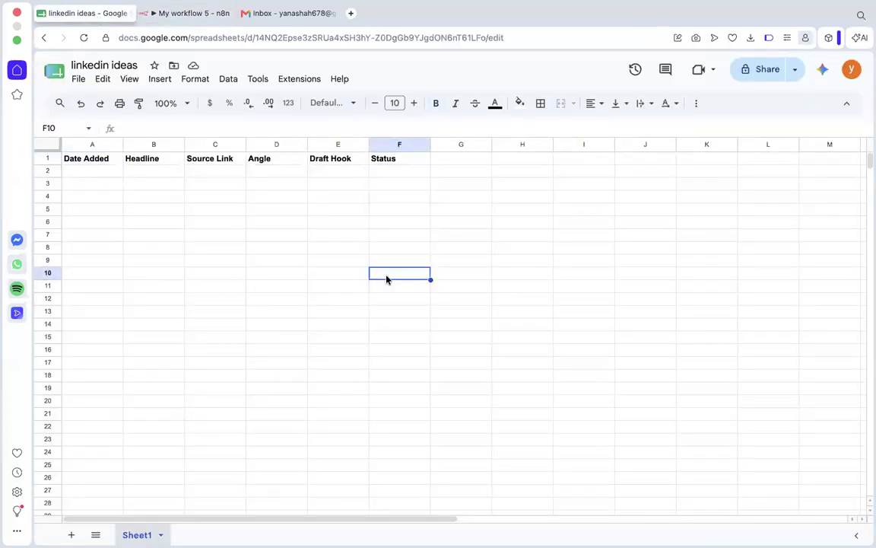
pyautogui.click(161, 15)
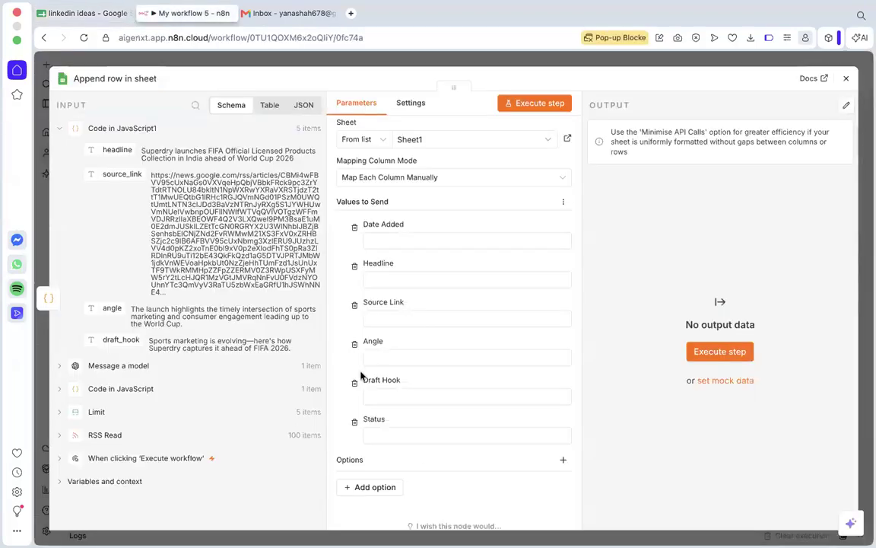
# Set the Status column's value to the fixed text Pending.
pyautogui.click(400, 434)
pyautogui.write('pending')
pyautogui.press('BackSpace')
pyautogui.write('P')
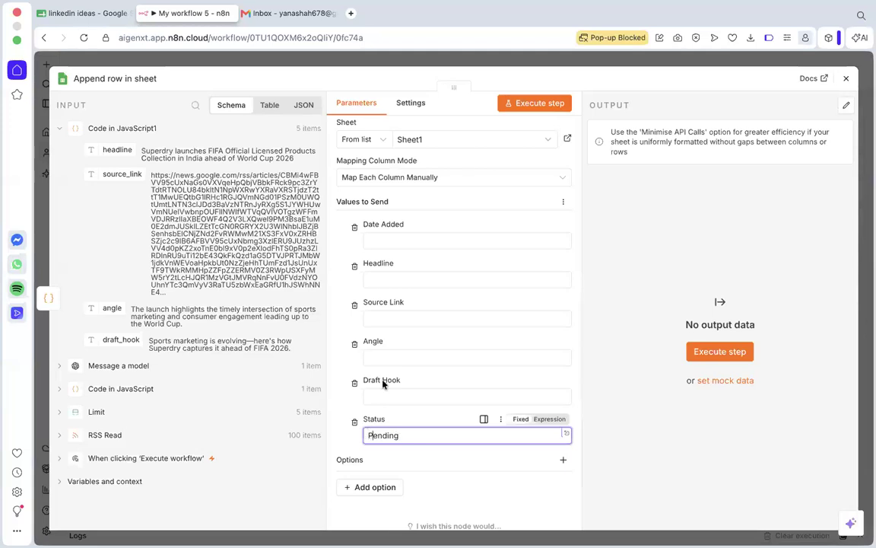
# Map the headline and source_link fields from Code in JavaScript1 to the Headline and Source Link columns.
pyautogui.click(395, 241)
pyautogui.scroll(2, 397, 246)
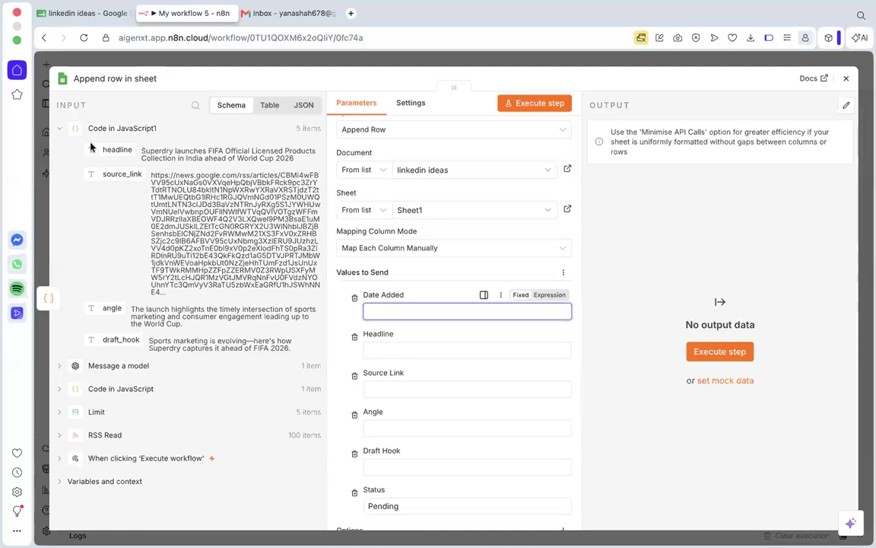
pyautogui.moveTo(114, 151); pyautogui.dragTo(381, 350)
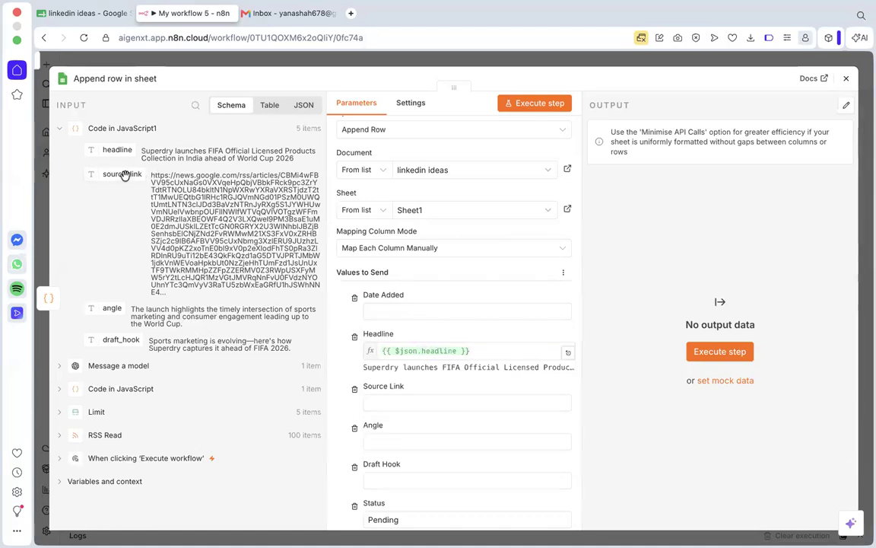
pyautogui.moveTo(120, 174); pyautogui.dragTo(396, 409)
pyautogui.scroll(-3, 425, 395)
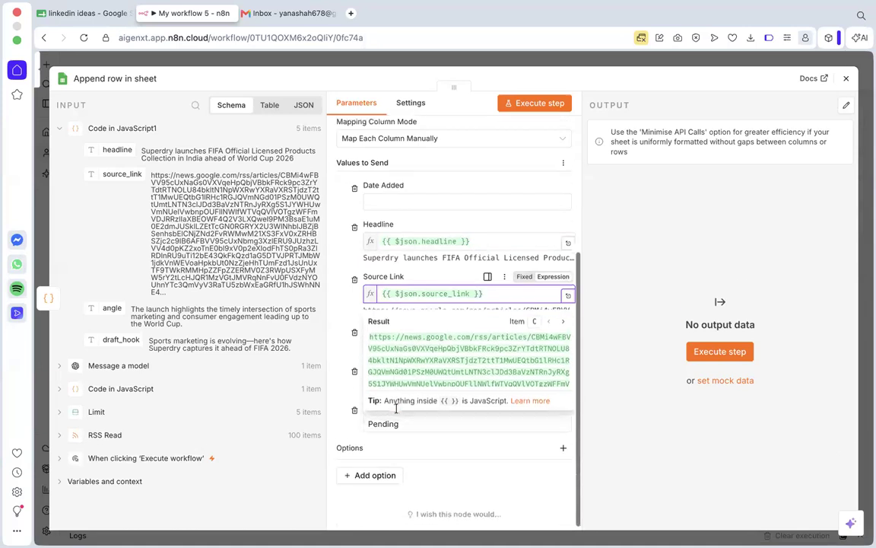
# Map the angle and draft_hook fields from Code in JavaScript1 to the Angle and Draft Hook columns.
pyautogui.click(421, 413)
pyautogui.click(403, 343)
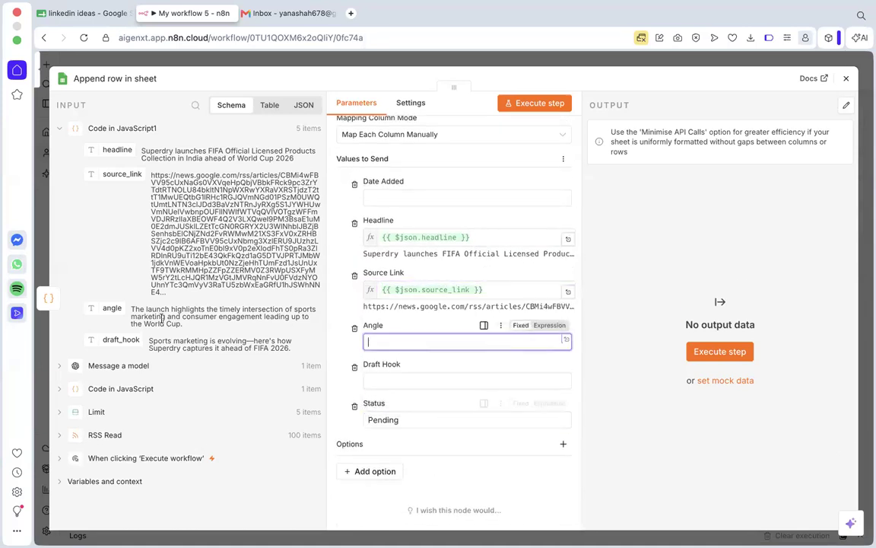
pyautogui.moveTo(107, 308); pyautogui.dragTo(411, 343)
pyautogui.click(446, 463)
pyautogui.moveTo(120, 339); pyautogui.dragTo(419, 396)
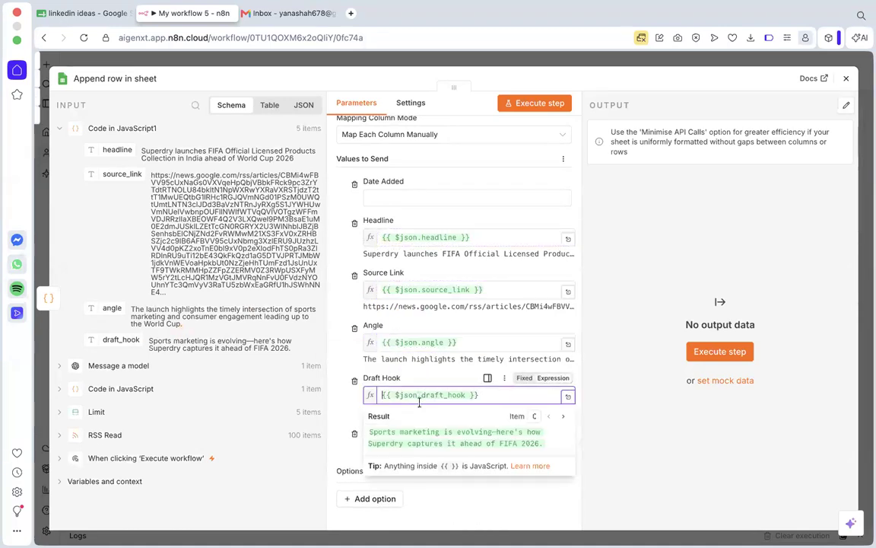
# Set the Date Added column's value to 14 June.
pyautogui.click(397, 197)
pyautogui.scroll(1, 395, 197)
pyautogui.scroll(2, 395, 198)
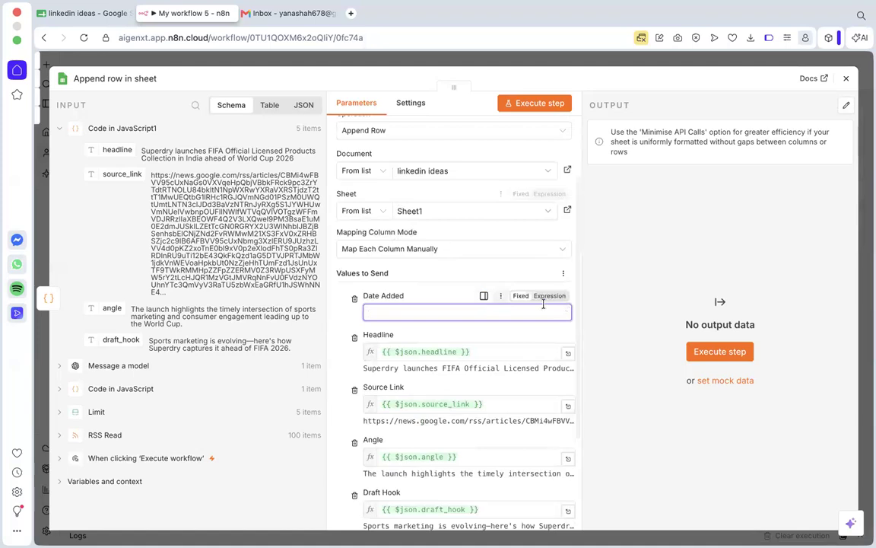
pyautogui.click(501, 296)
pyautogui.click(392, 312)
pyautogui.click(391, 313)
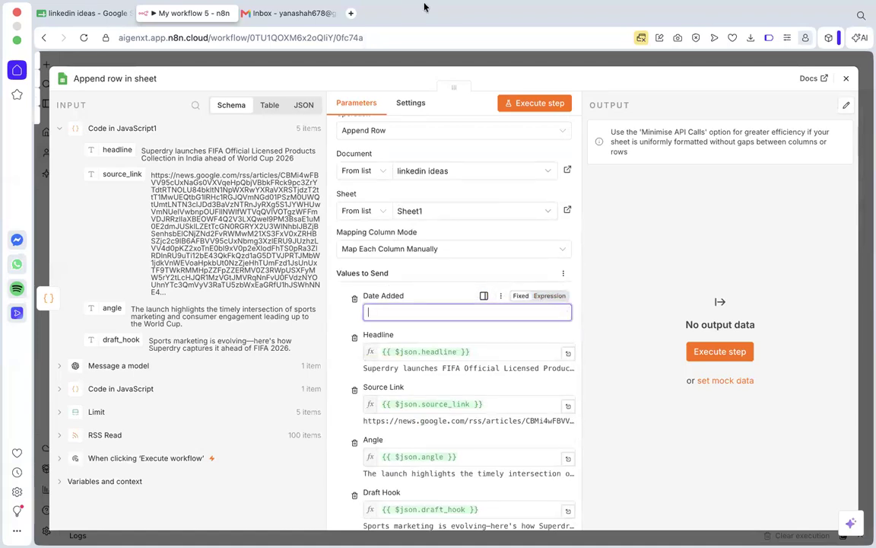
pyautogui.write('14 June')
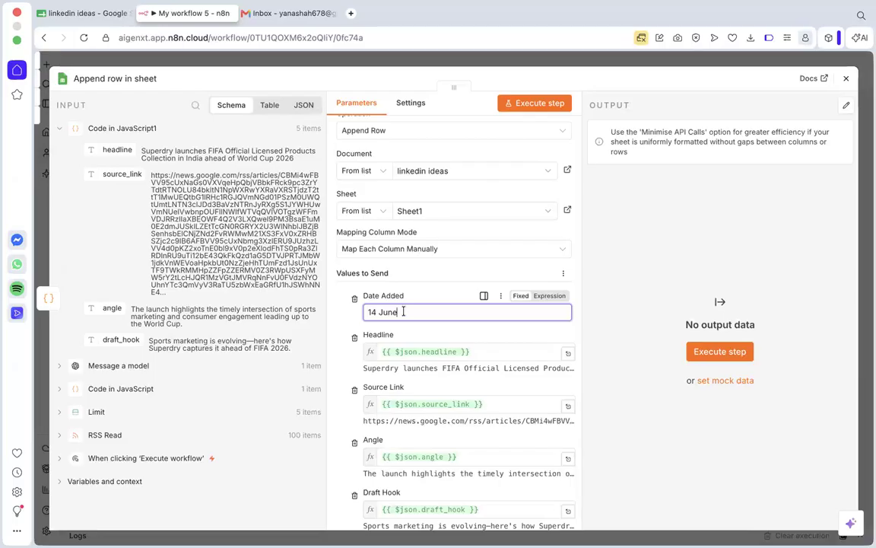
# Replace the Date Added value with {{ $now.format('yyyy-MM-dd') }}.
pyautogui.moveTo(399, 312); pyautogui.dragTo(352, 312)
pyautogui.write("{{ $now.format('yyyy-MM-dd') }}")
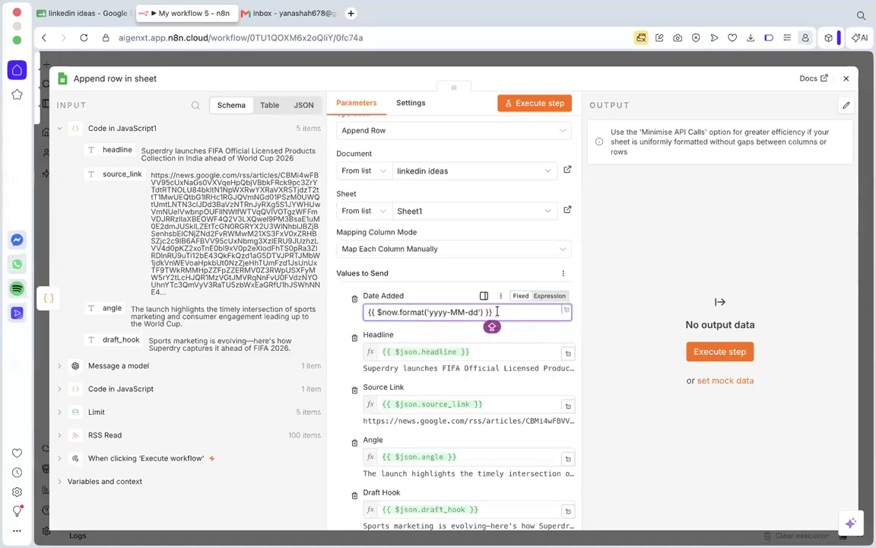
pyautogui.click(442, 333)
pyautogui.scroll(-1, 411, 319)
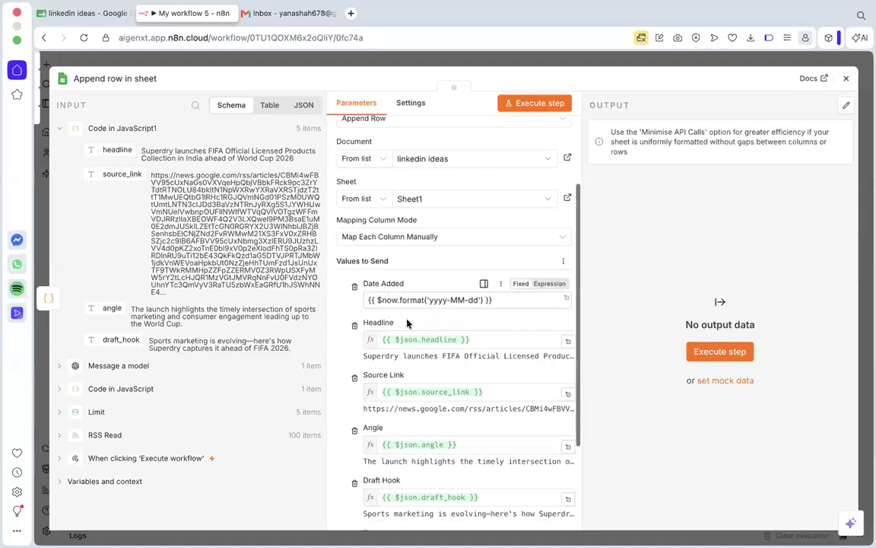
# Check the credential options of the append row node and review all of its column mappings.
pyautogui.click(509, 295)
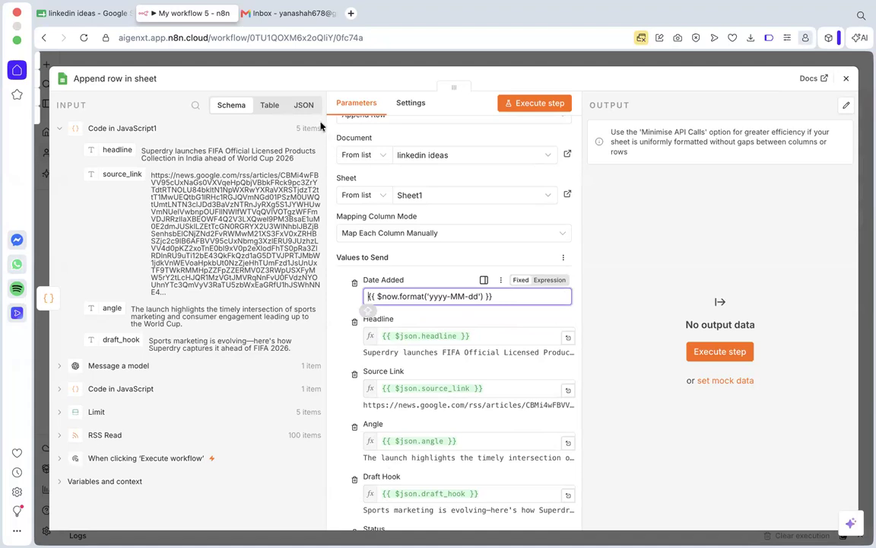
pyautogui.scroll(3, 403, 228)
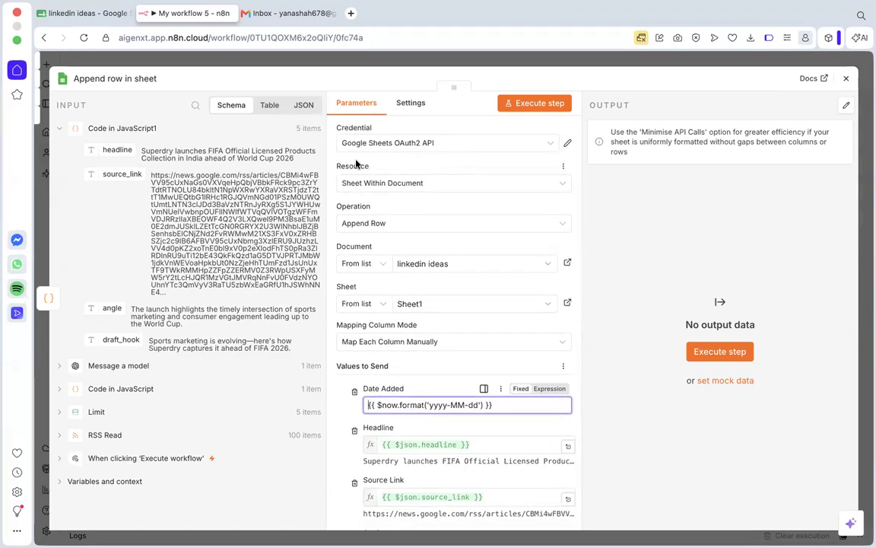
pyautogui.click(429, 147)
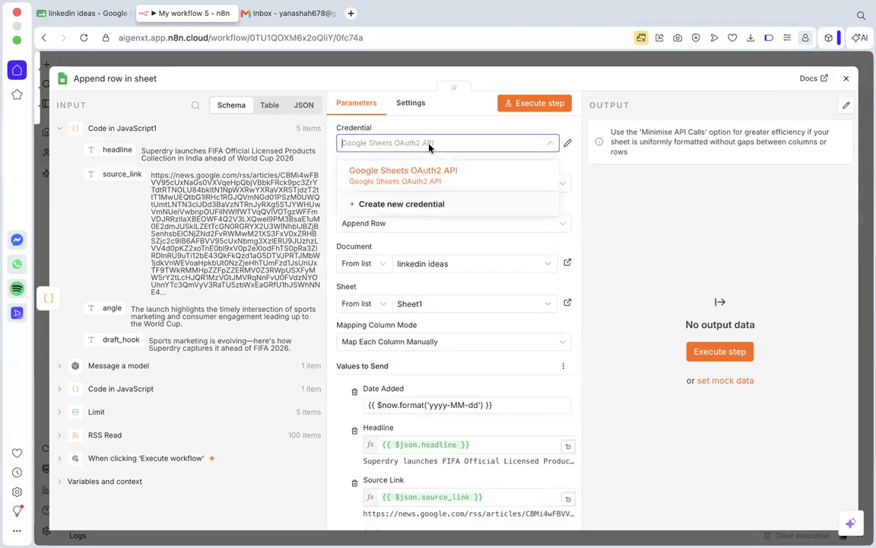
pyautogui.click(453, 147)
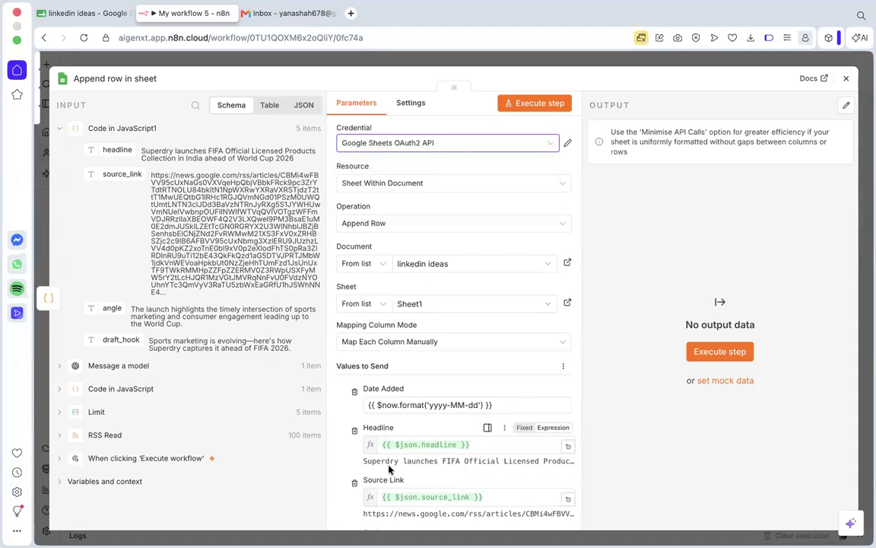
pyautogui.scroll(-3, 444, 348)
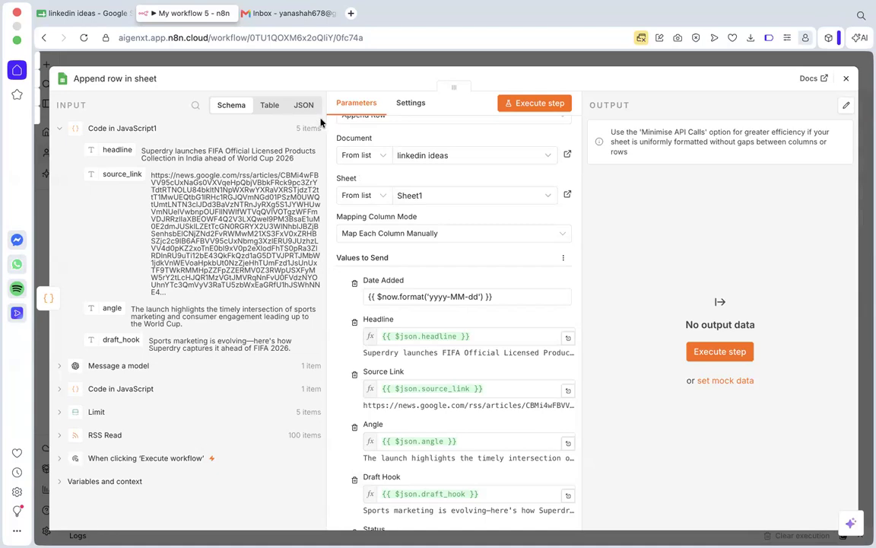
pyautogui.scroll(-3, 421, 417)
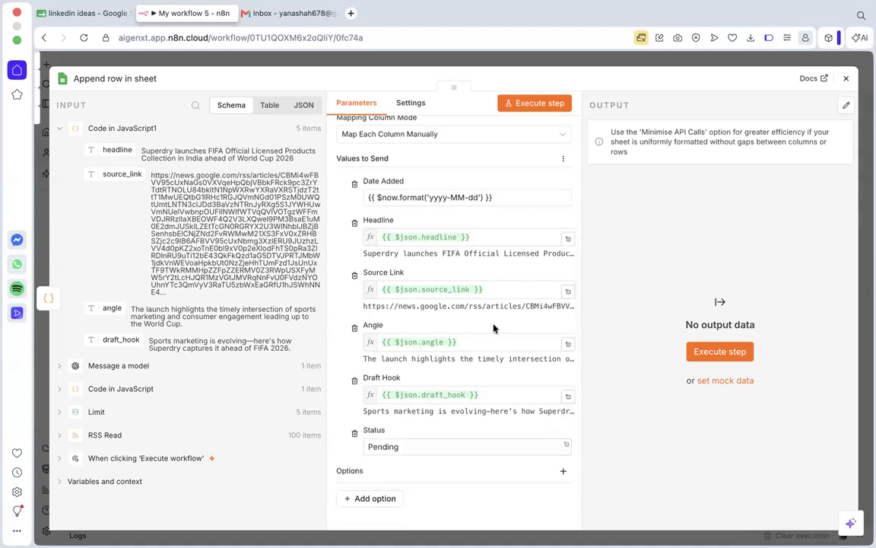
pyautogui.scroll(2, 497, 231)
# Replace the date expression in the Date Added column with the fixed text June 14.
pyautogui.click(493, 232)
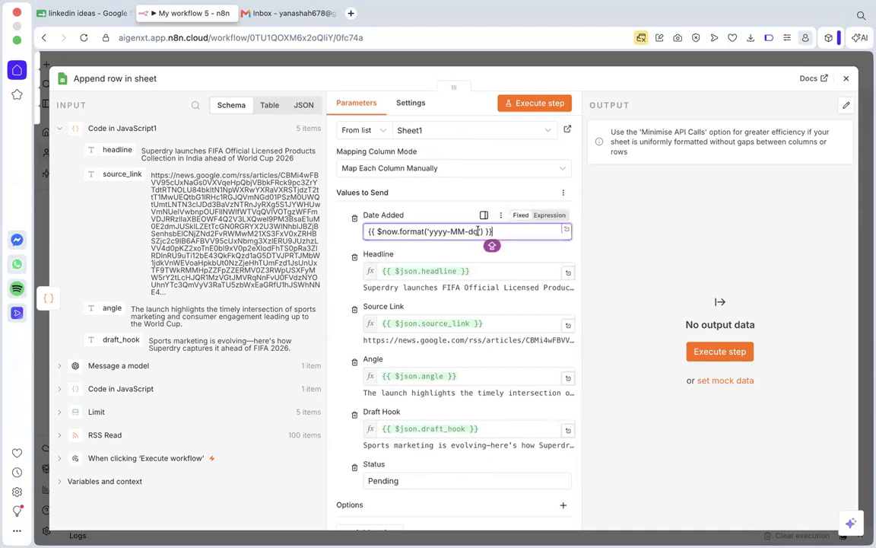
pyautogui.click(376, 231)
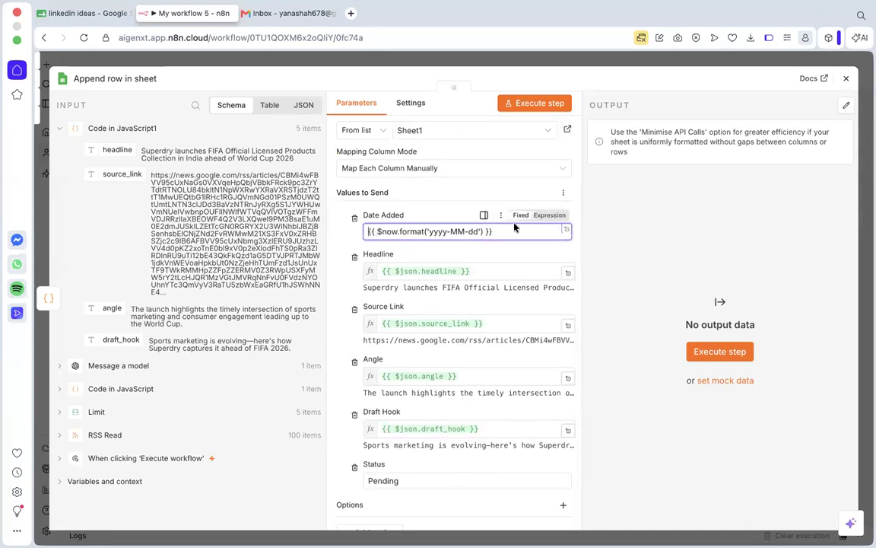
pyautogui.moveTo(497, 233); pyautogui.dragTo(367, 233)
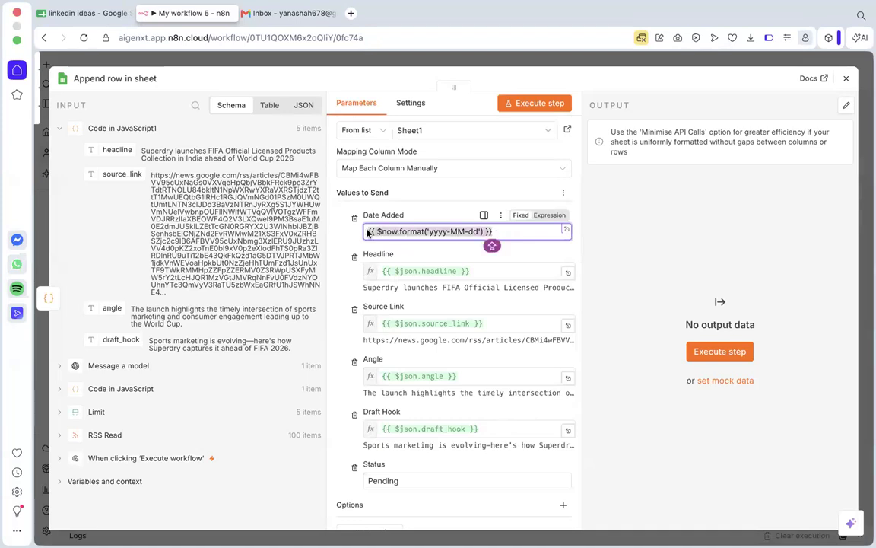
pyautogui.click(494, 224)
pyautogui.moveTo(494, 230); pyautogui.dragTo(368, 231)
pyautogui.press('BackSpace')
pyautogui.write('jU')
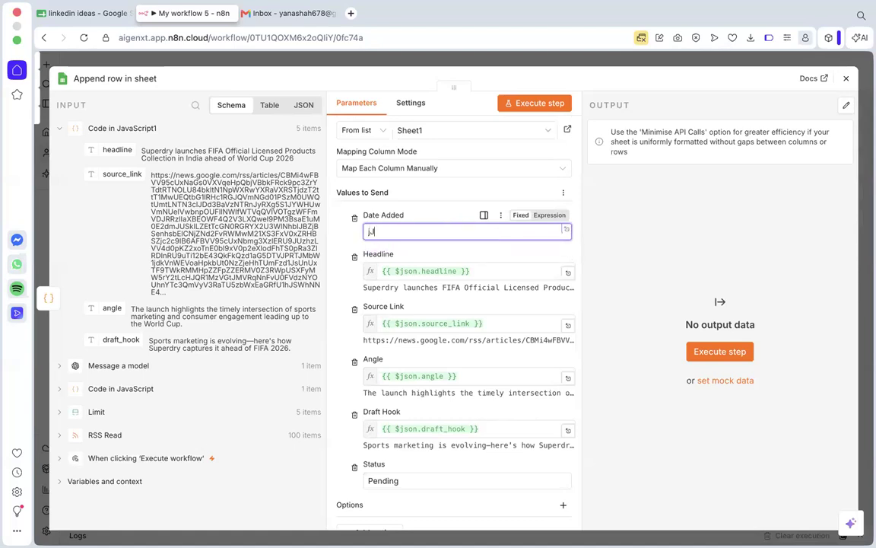
pyautogui.write('une 14')
pyautogui.scroll(-2, 355, 215)
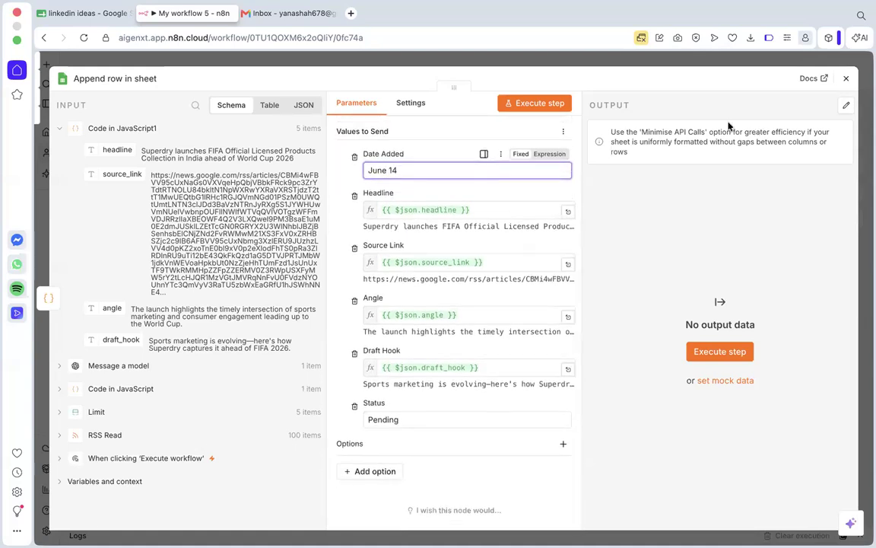
# Execute the append row node and check the new rows in the linkedin ideas spreadsheet.
pyautogui.click(547, 111)
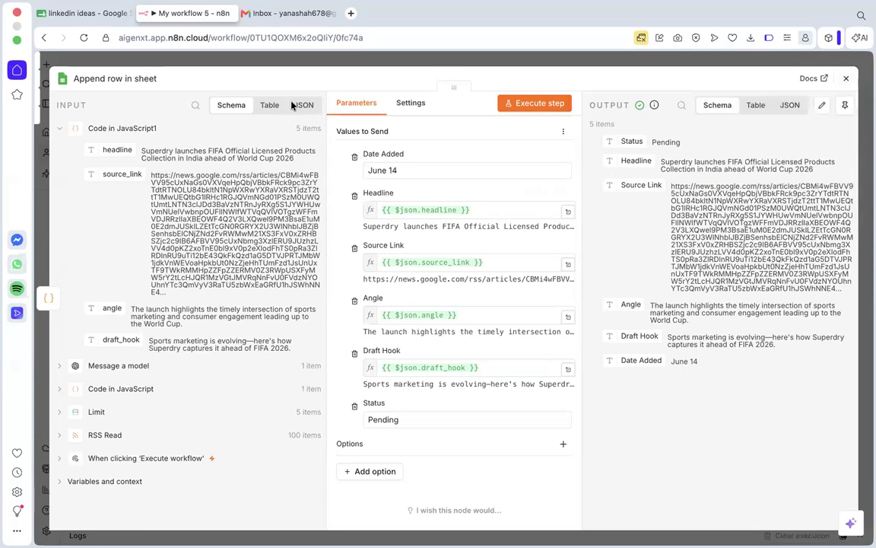
pyautogui.click(90, 14)
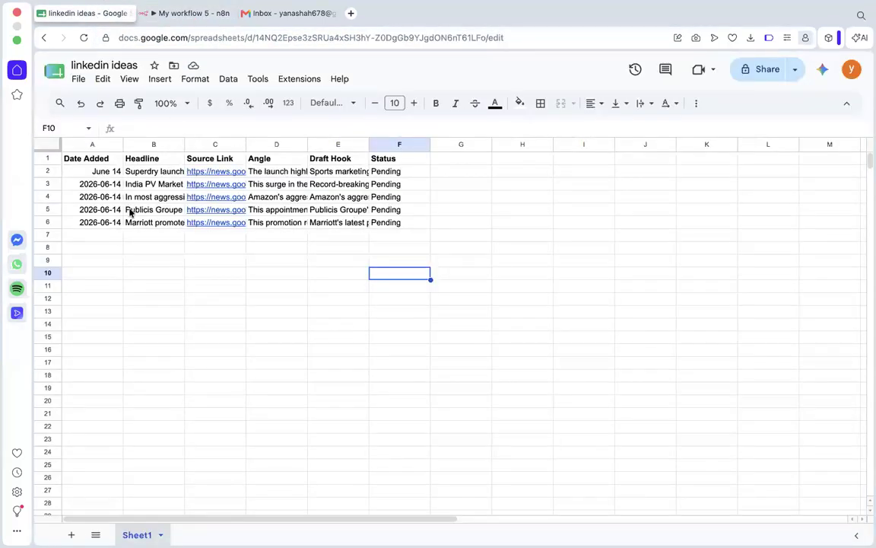
pyautogui.click(398, 223)
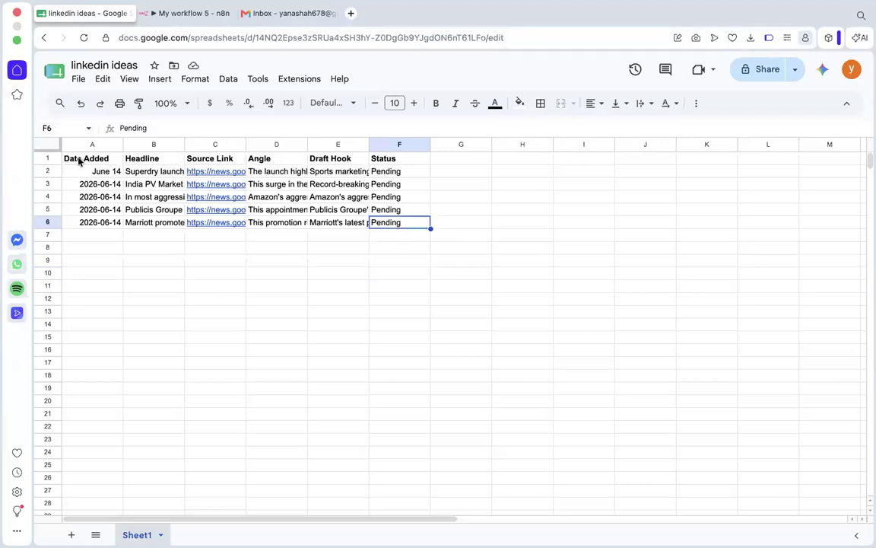
pyautogui.click(382, 271)
# Open the source link of the Marriott row, check the article's publication date, and close the article.
pyautogui.click(215, 223)
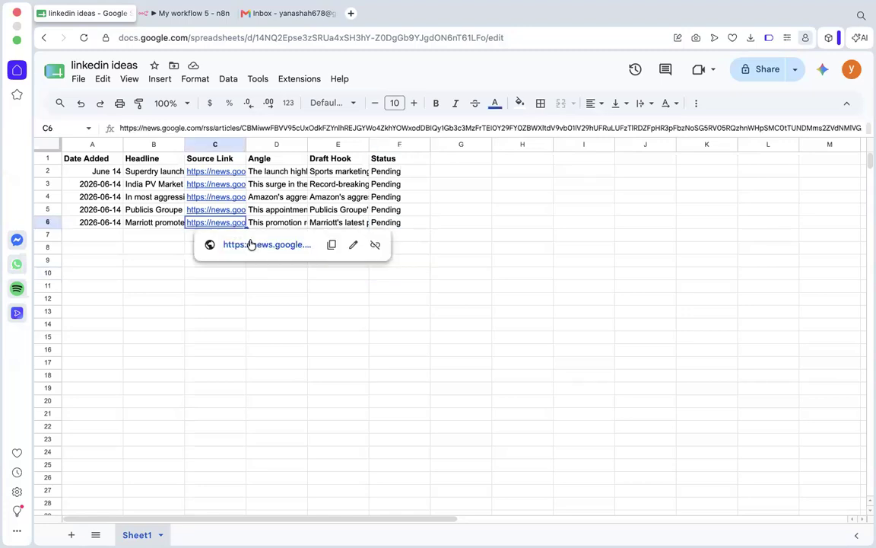
pyautogui.click(251, 244)
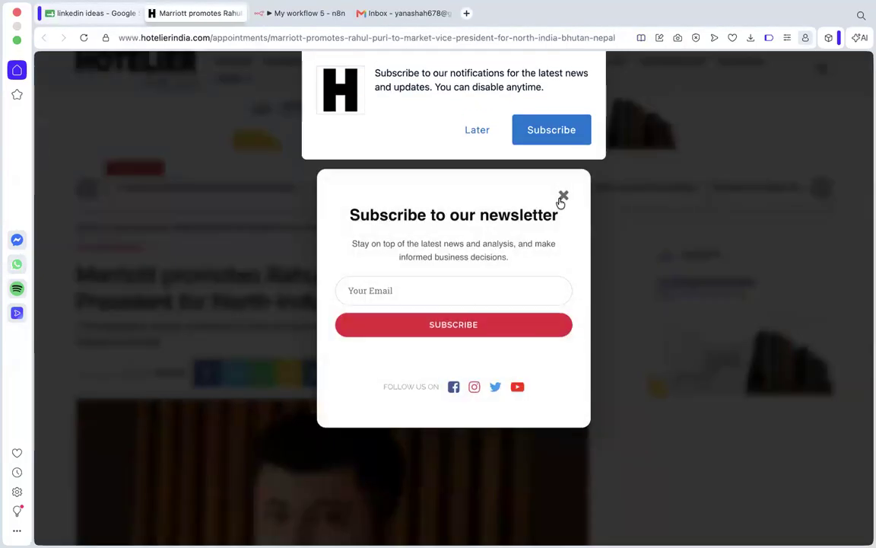
pyautogui.click(562, 196)
pyautogui.moveTo(90, 370); pyautogui.dragTo(144, 372)
pyautogui.click(125, 371)
pyautogui.scroll(-2, 125, 371)
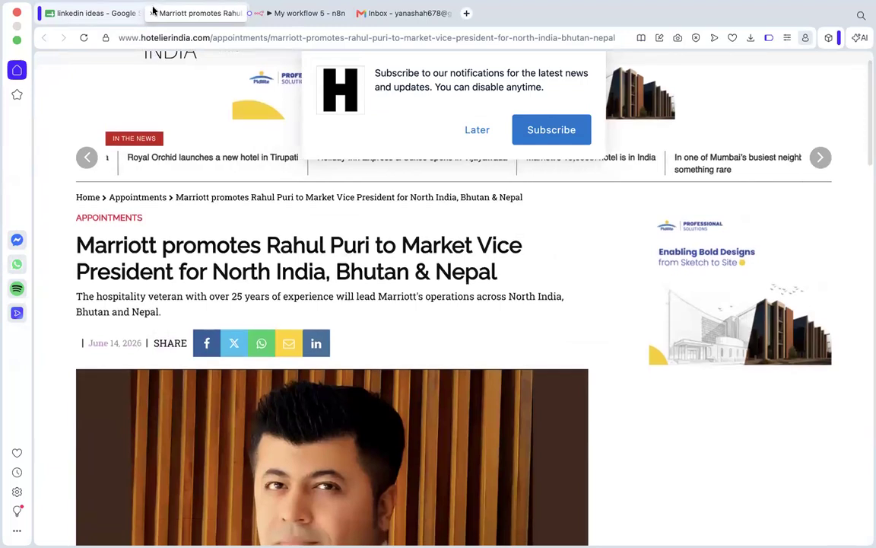
pyautogui.click(152, 13)
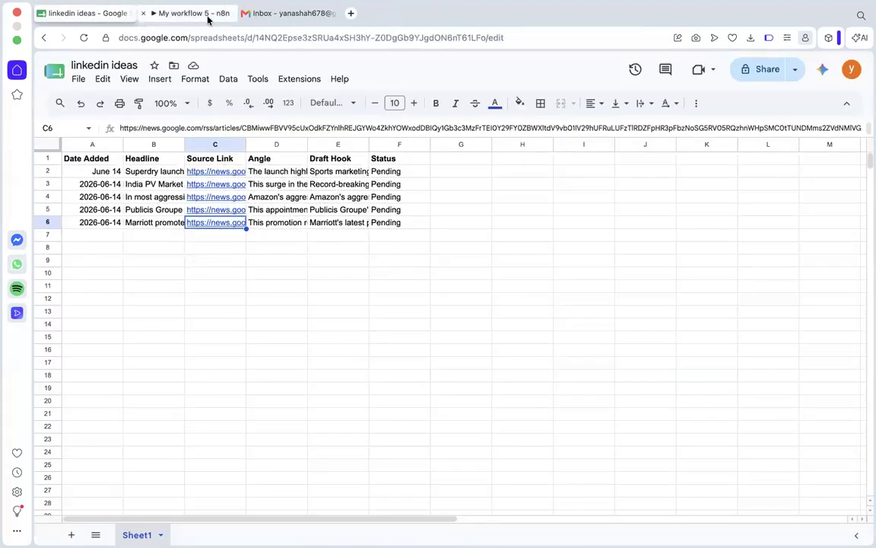
# Close the append row node, then review the sheet's Status column and the workflow's full node chain.
pyautogui.click(181, 14)
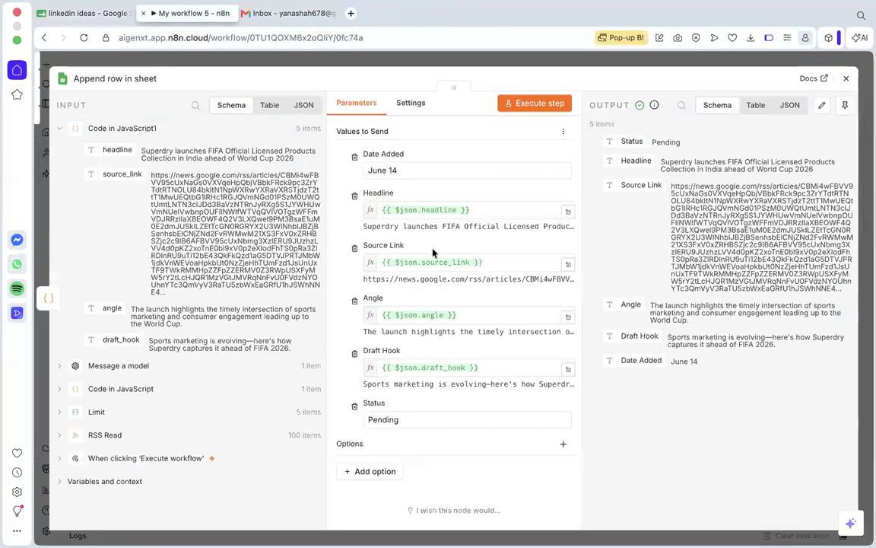
pyautogui.click(845, 78)
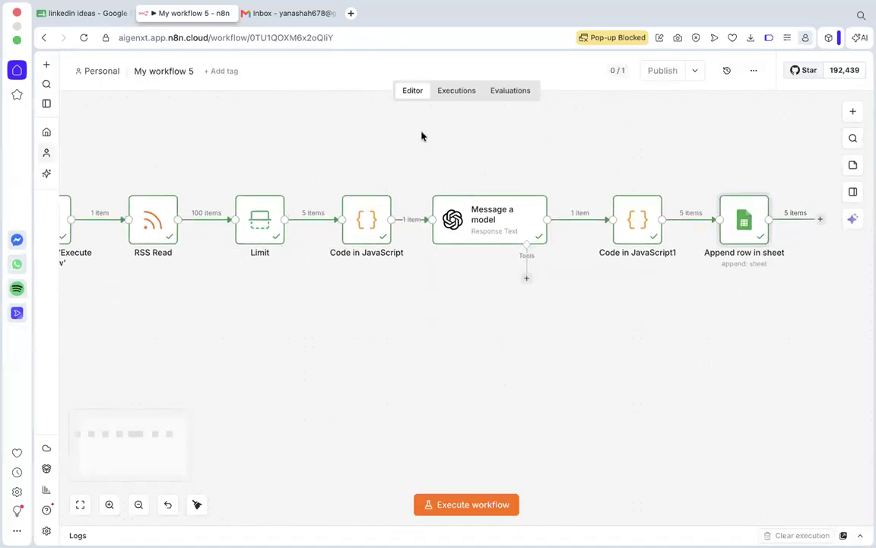
pyautogui.click(87, 15)
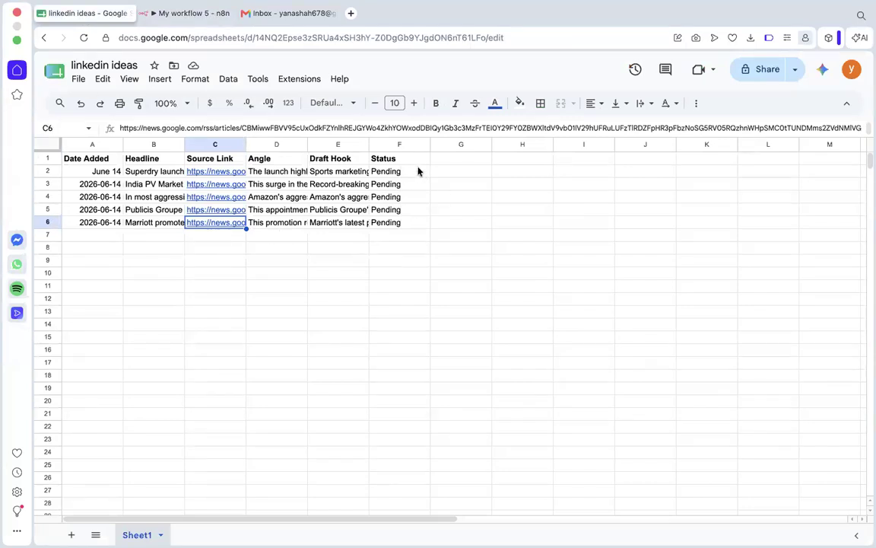
pyautogui.moveTo(417, 171); pyautogui.dragTo(416, 228)
pyautogui.click(426, 260)
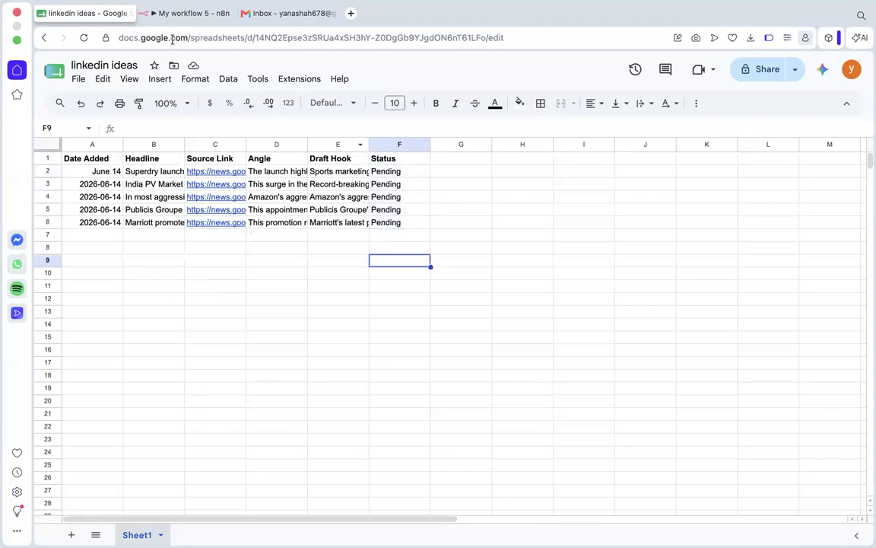
pyautogui.click(193, 13)
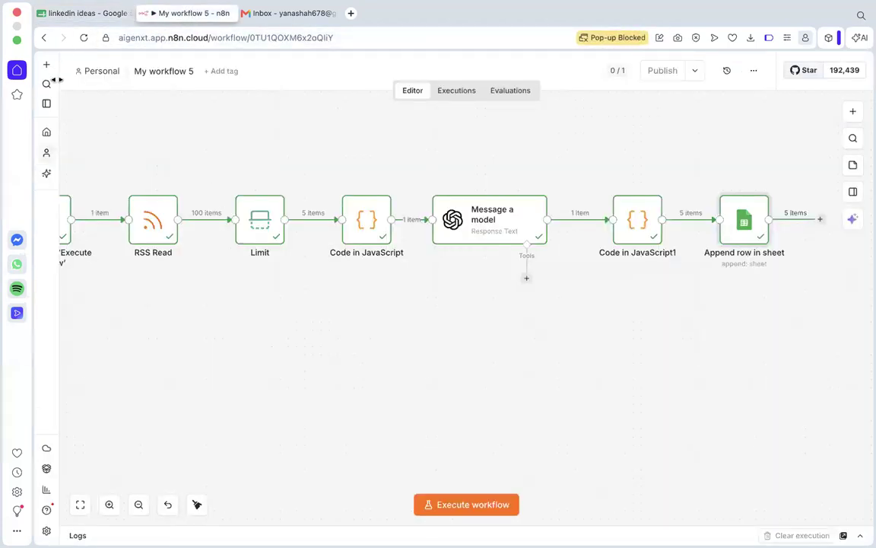
pyautogui.scroll(-5, 145, 224)
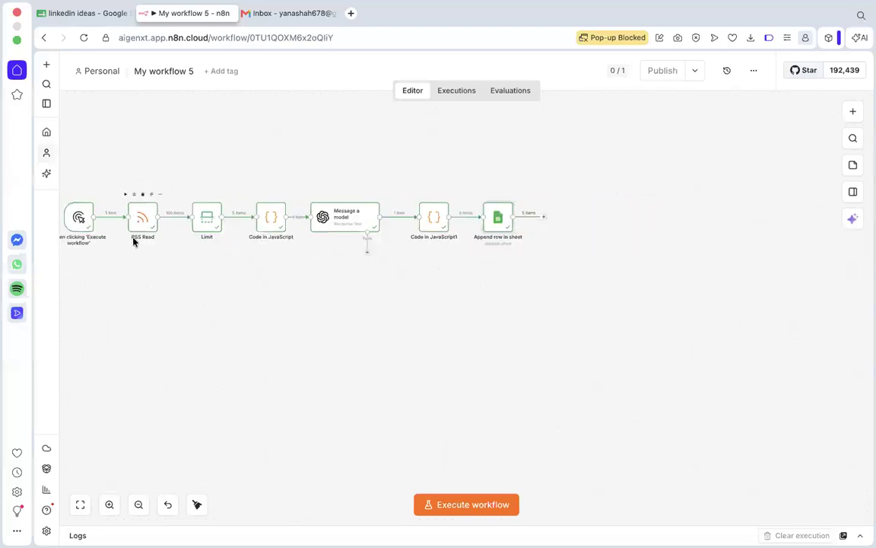
pyautogui.moveTo(191, 272); pyautogui.dragTo(315, 276)
pyautogui.hscroll(-2, 315, 276)
pyautogui.scroll(2, 315, 276)
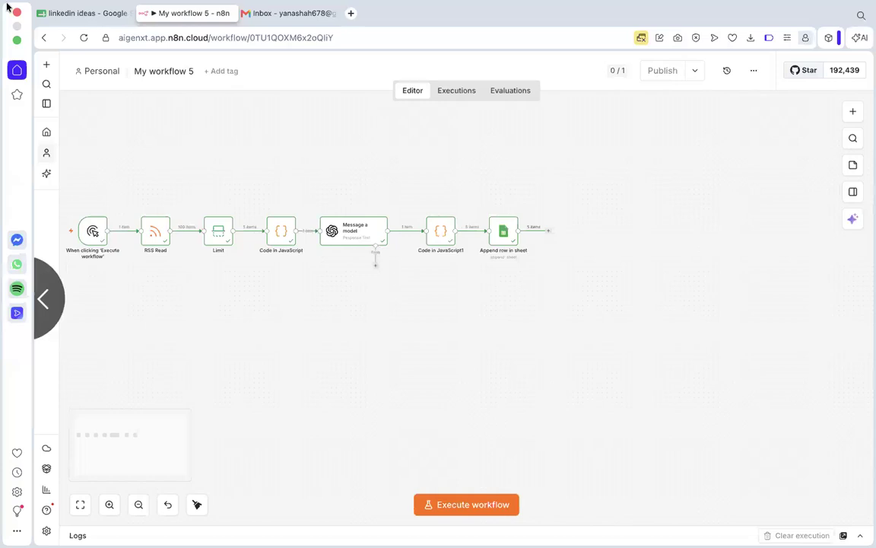
# Create a new n8n workflow that starts with a manual trigger.
pyautogui.click(47, 134)
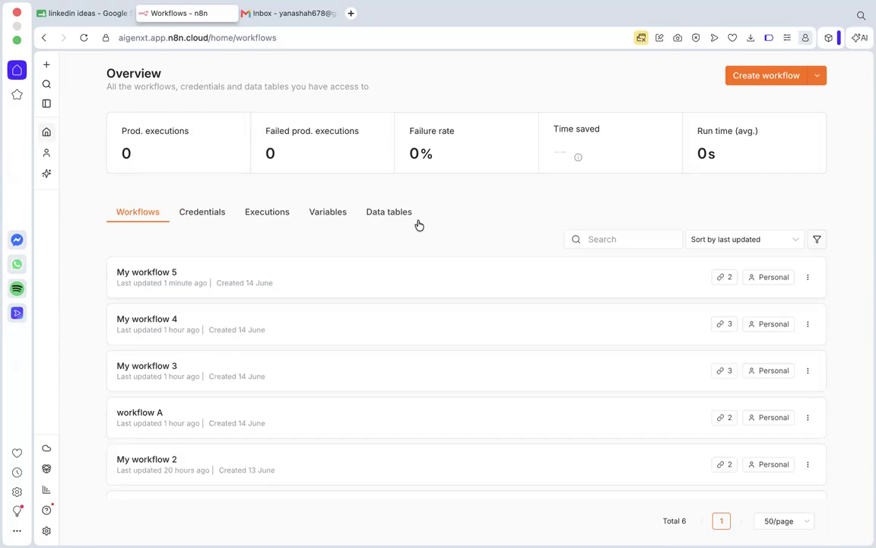
pyautogui.moveTo(50, 69)
pyautogui.click(71, 90)
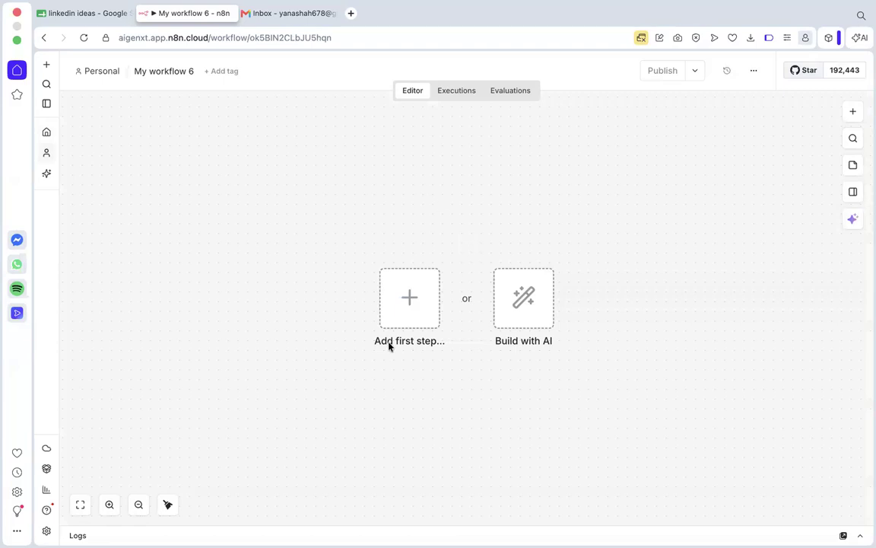
pyautogui.click(401, 314)
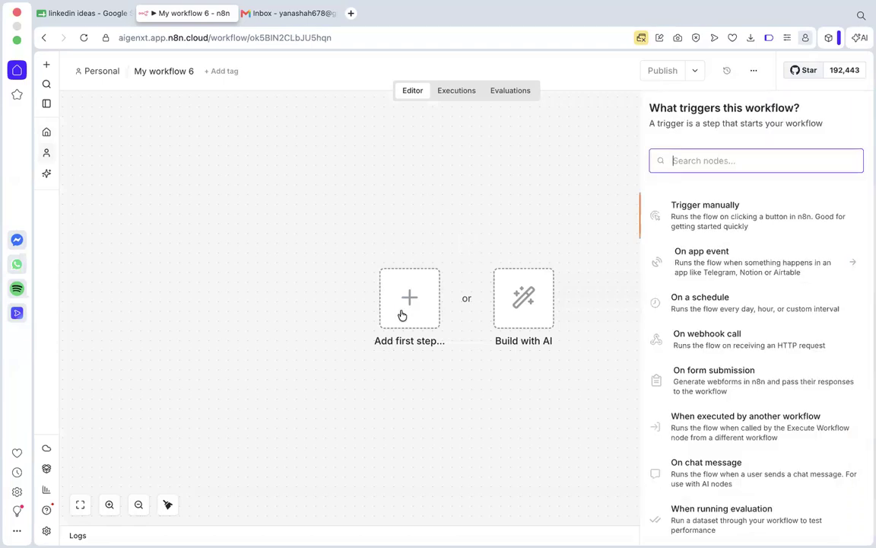
pyautogui.click(722, 222)
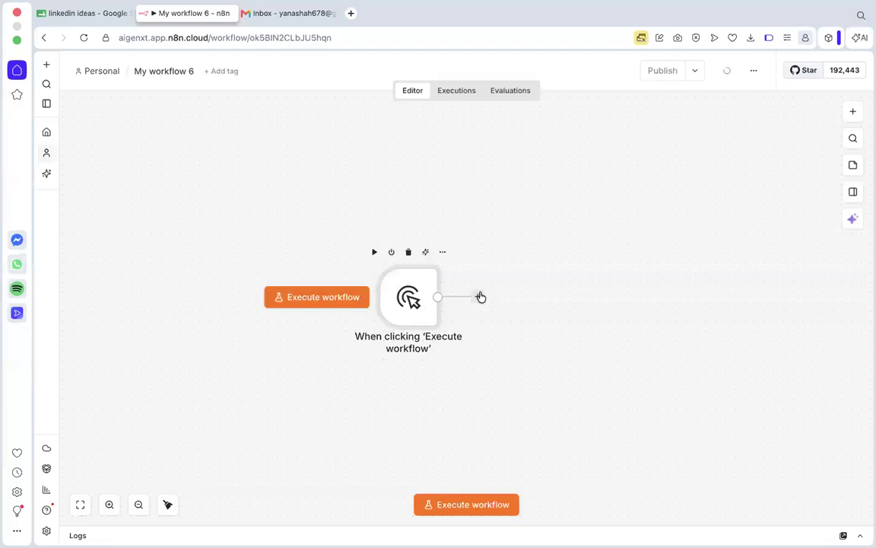
# Add a Google Sheets Get row(s) in sheet node after the manual trigger.
pyautogui.click(92, 21)
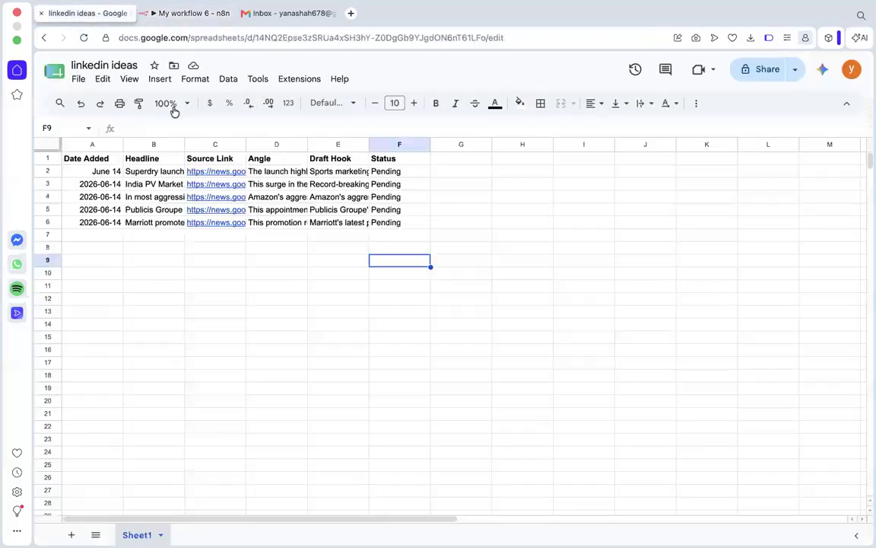
pyautogui.click(189, 15)
pyautogui.click(477, 296)
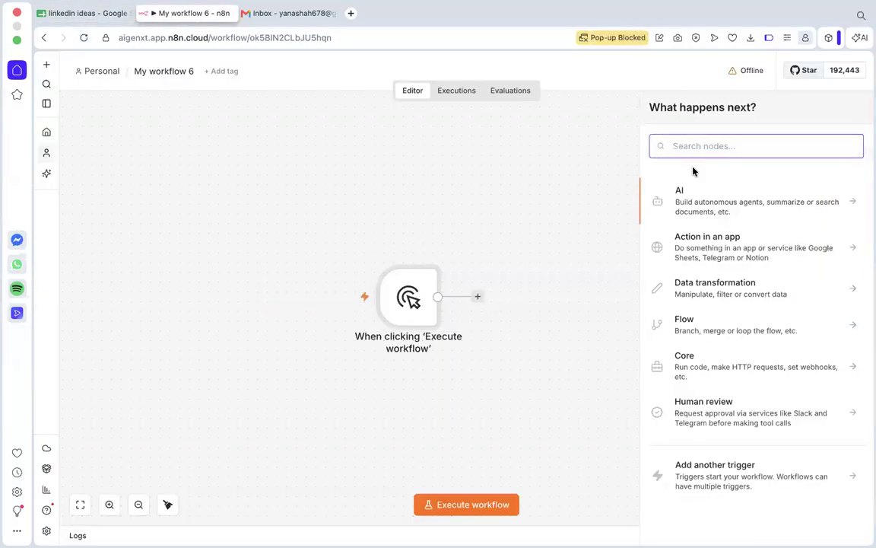
pyautogui.write('sheet')
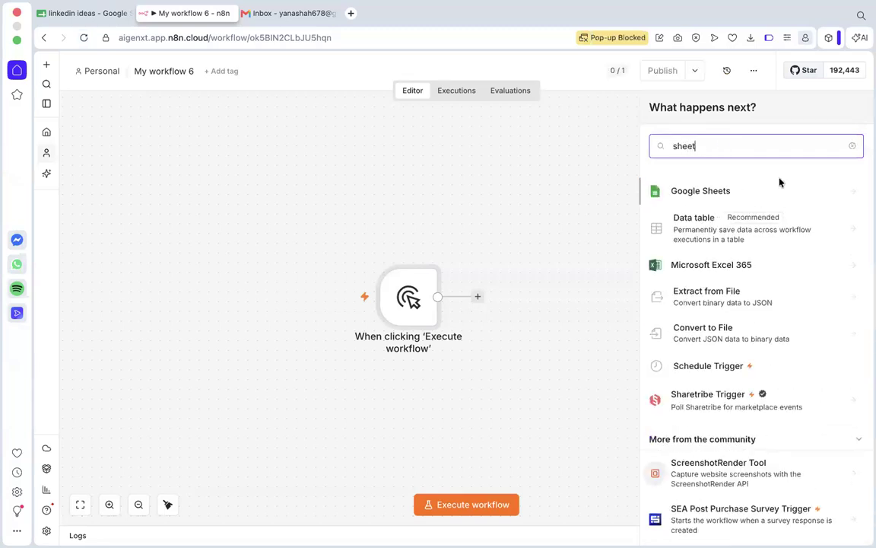
pyautogui.click(778, 182)
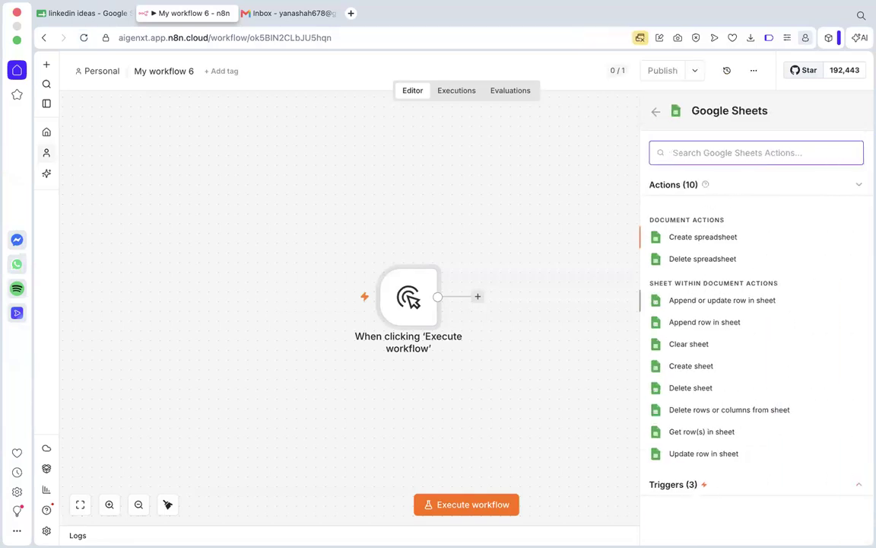
pyautogui.write('get')
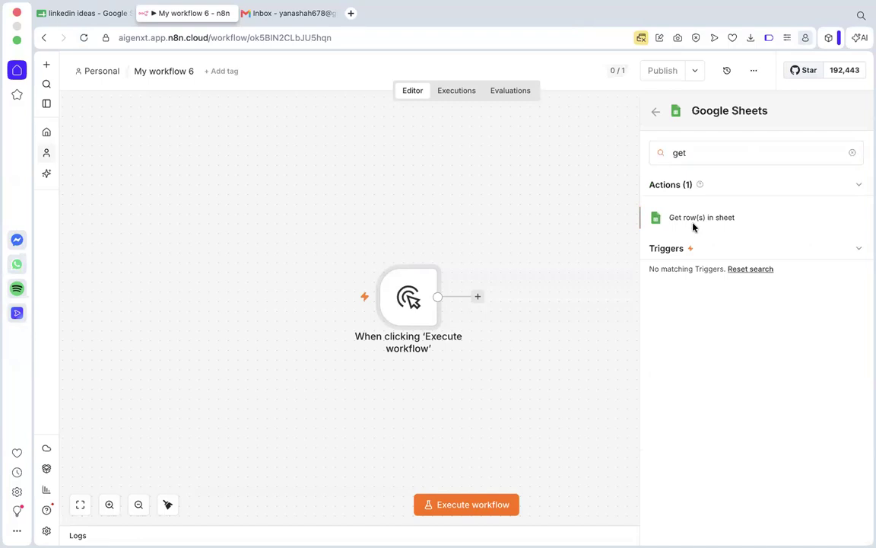
pyautogui.click(692, 220)
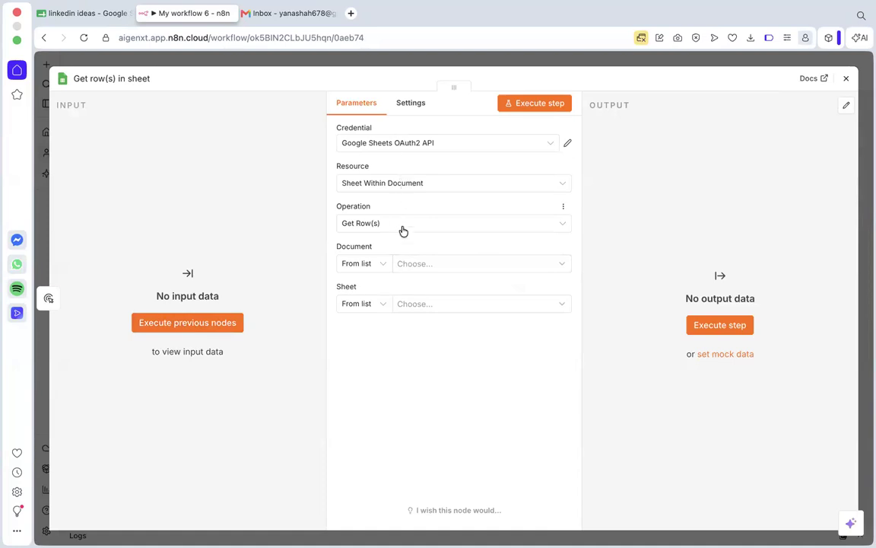
# Set the Get row(s) node to read Sheet1 of the linkedin ideas document and close its settings.
pyautogui.click(405, 265)
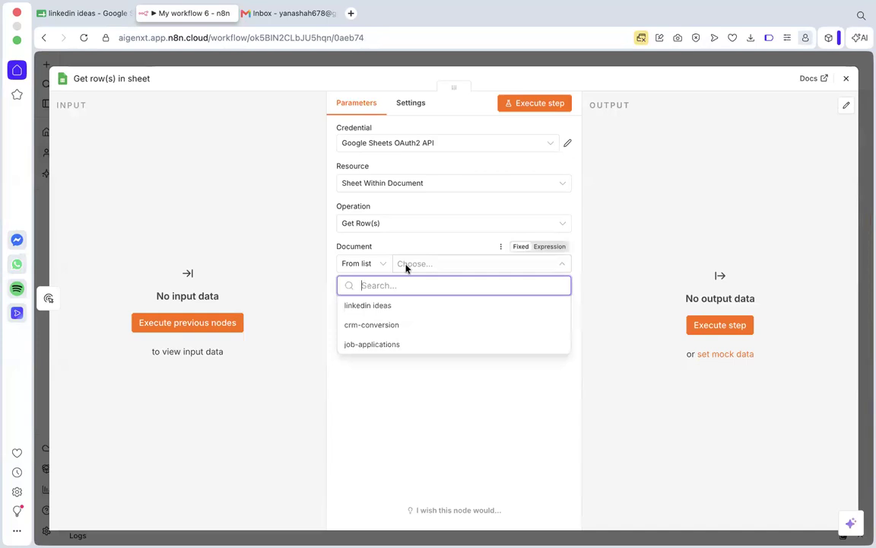
pyautogui.click(381, 307)
pyautogui.click(418, 310)
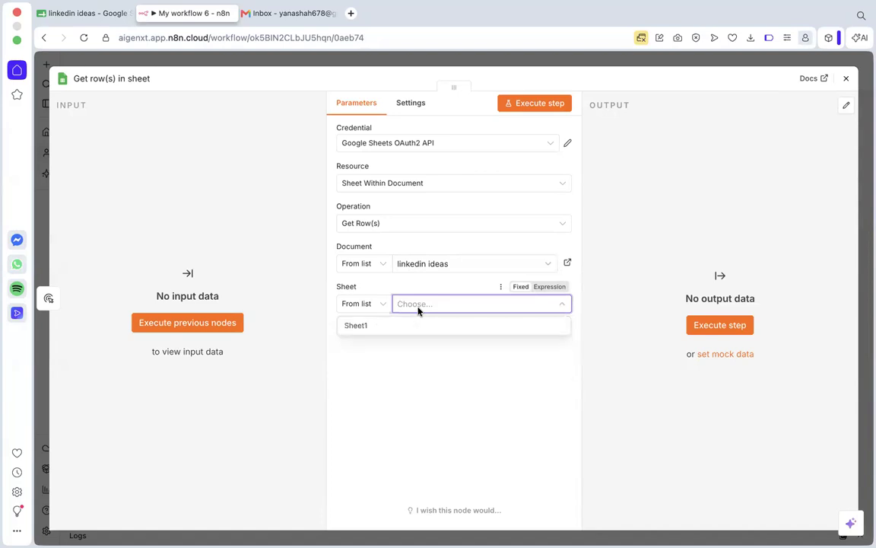
pyautogui.click(397, 325)
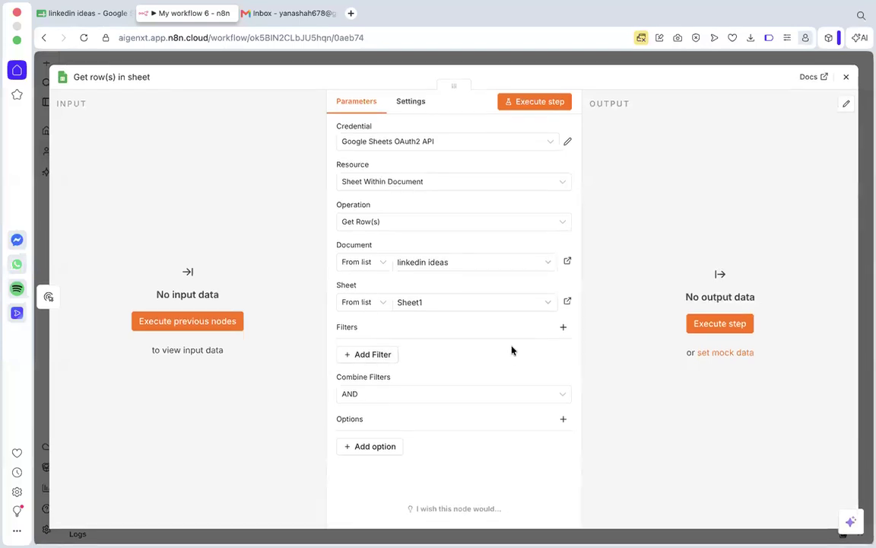
pyautogui.click(846, 79)
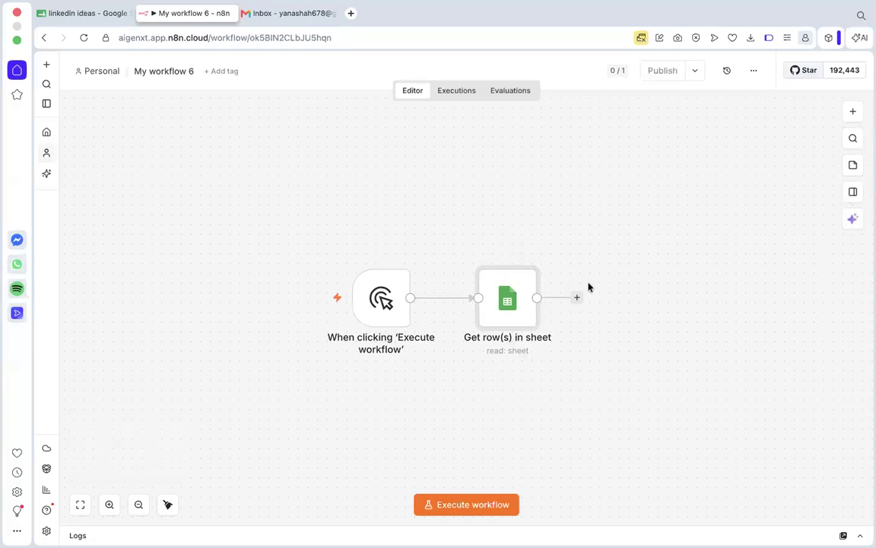
# Add a Limit node with its default settings after the Get row(s) in sheet node.
pyautogui.scroll(-1, 589, 287)
pyautogui.scroll(-3, 588, 287)
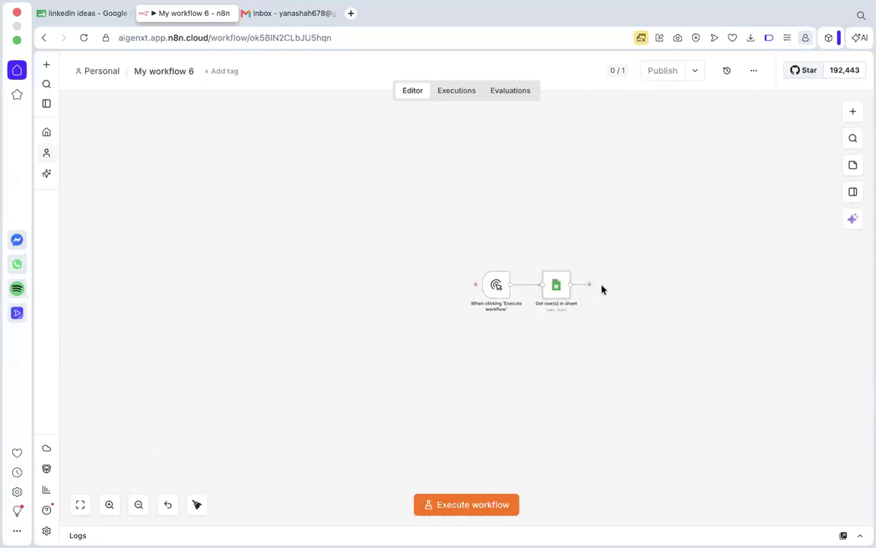
pyautogui.scroll(5, 595, 287)
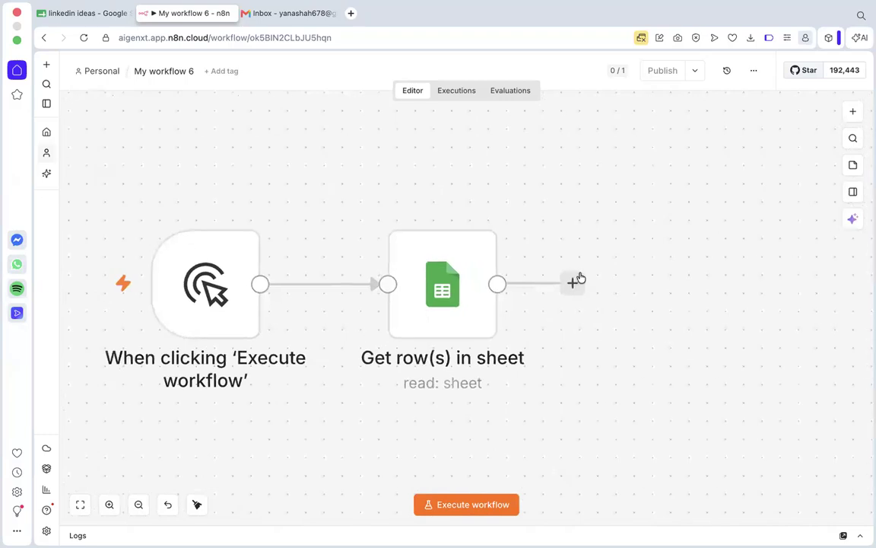
pyautogui.click(574, 284)
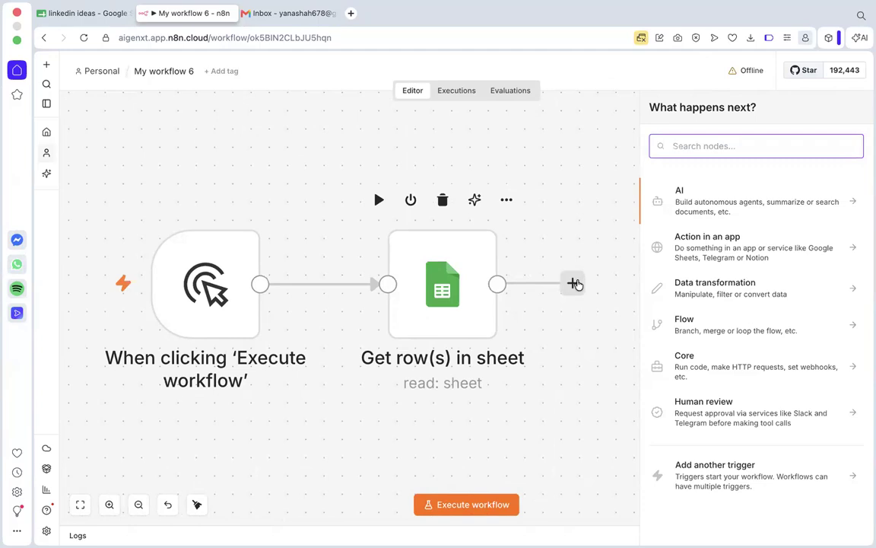
pyautogui.write('l')
pyautogui.press('BackSpace')
pyautogui.press('BackSpace')
pyautogui.write('mit')
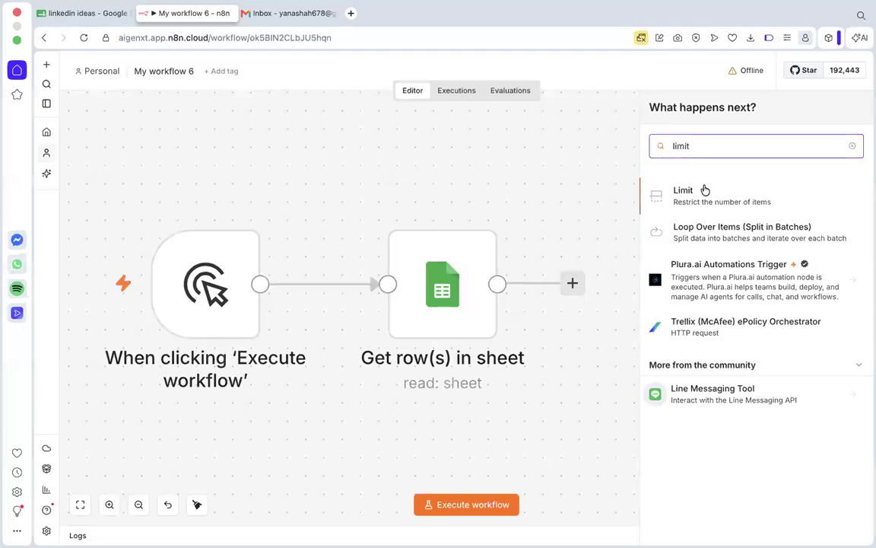
pyautogui.click(704, 190)
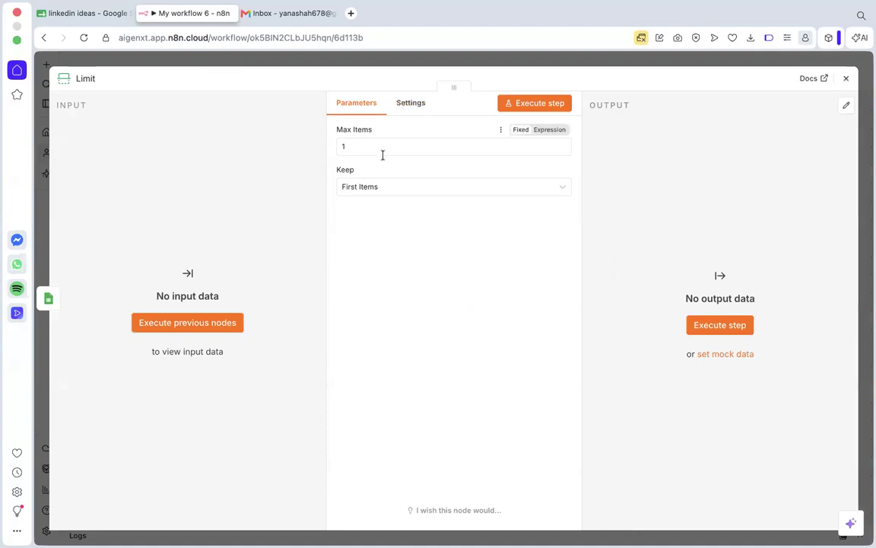
pyautogui.click(845, 79)
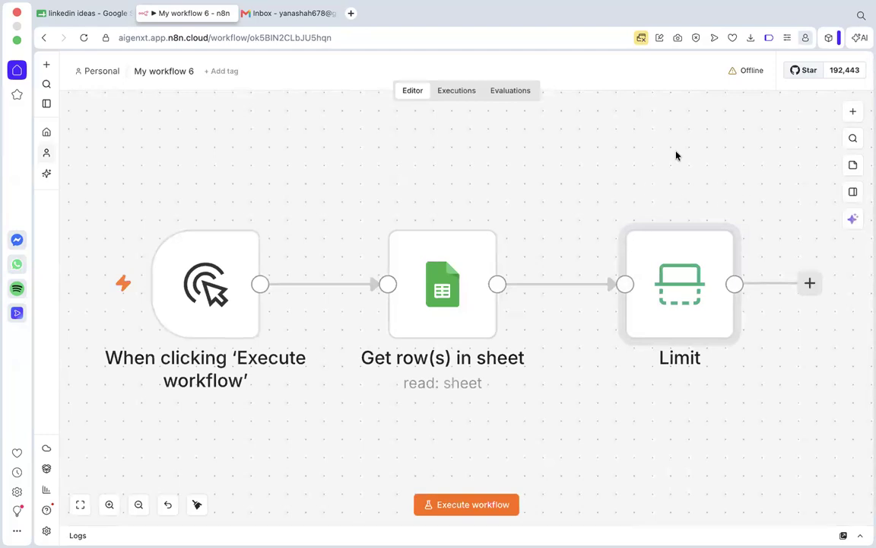
pyautogui.hscroll(2, 676, 156)
pyautogui.hscroll(3, 677, 156)
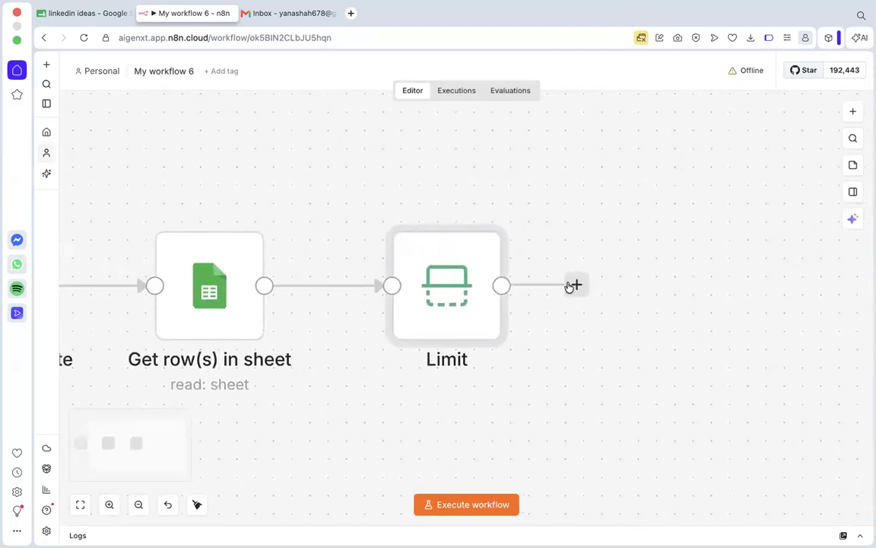
# Add an OpenAI Message a model node after the Limit node.
pyautogui.click(577, 285)
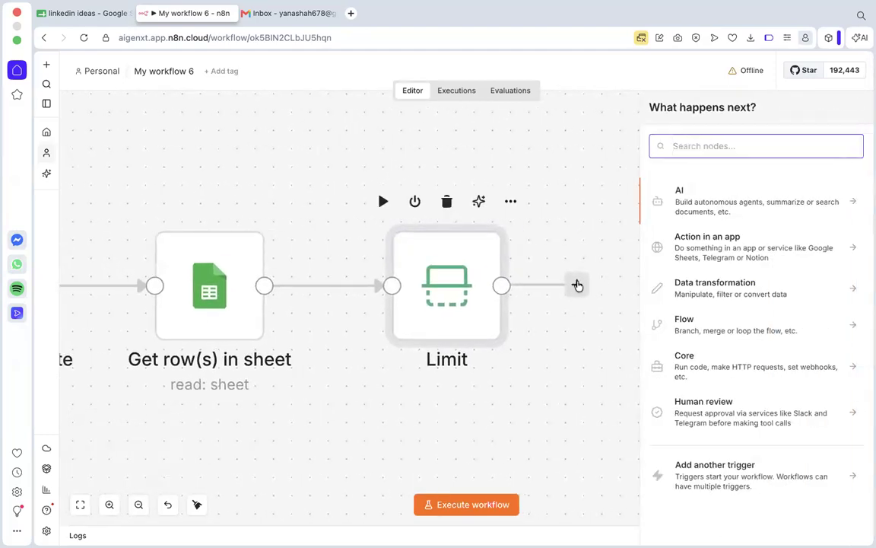
pyautogui.write('openai')
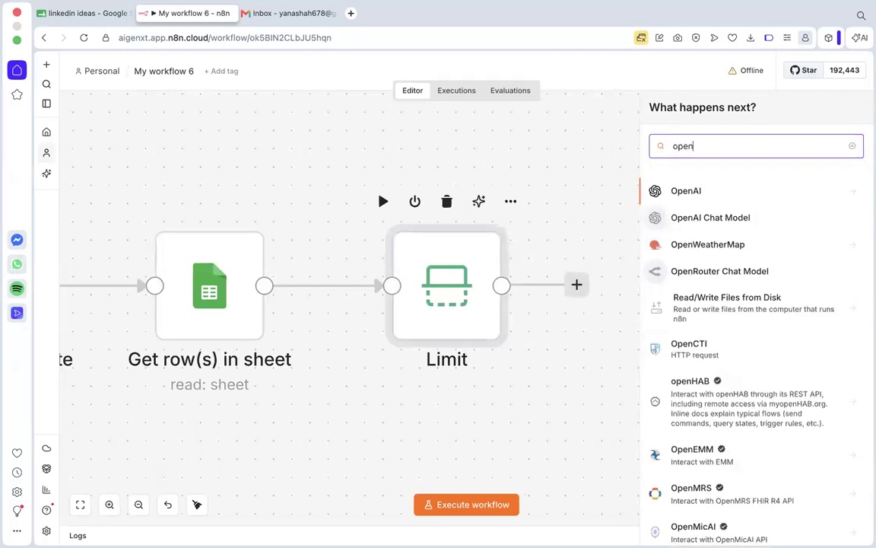
pyautogui.click(707, 193)
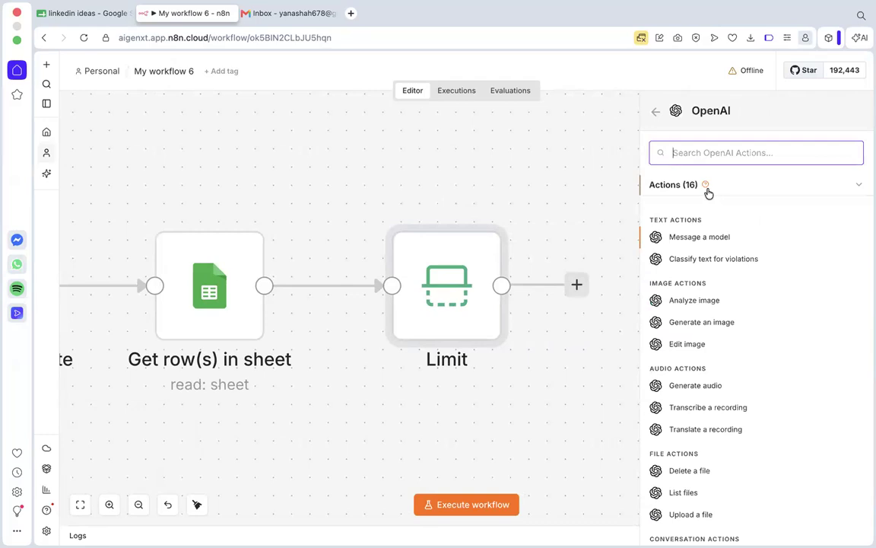
pyautogui.click(672, 239)
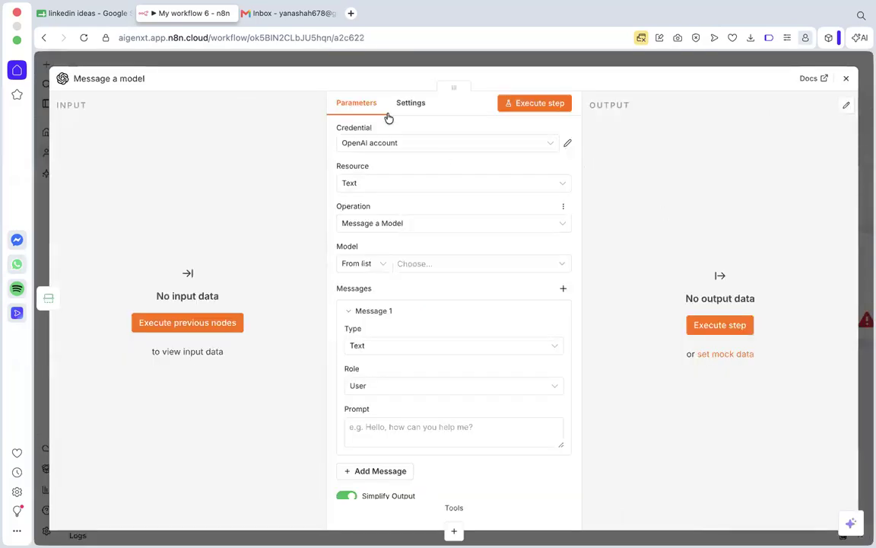
# Set the Message a model node to use the GPT-4O-MINI model from the list.
pyautogui.click(420, 259)
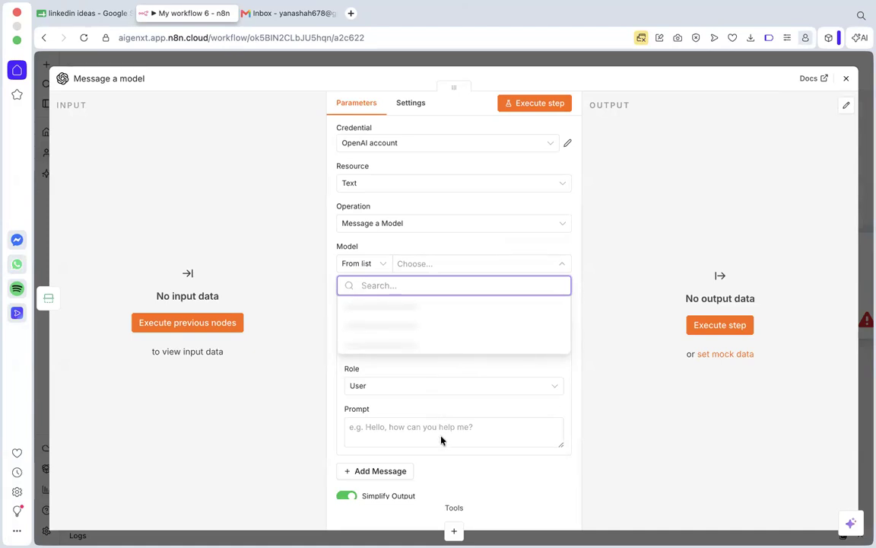
pyautogui.scroll(-1, 425, 396)
pyautogui.scroll(-5, 425, 395)
pyautogui.scroll(-3, 401, 356)
pyautogui.click(390, 340)
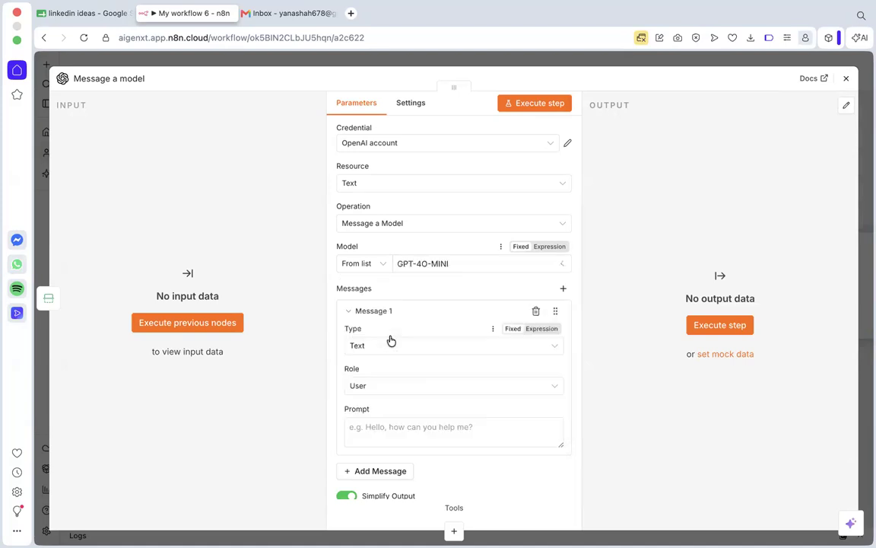
# Paste the prepared prompt for writing a LinkedIn post for a marketing professional in India into the user message.
pyautogui.scroll(-5, 391, 340)
pyautogui.click(464, 263)
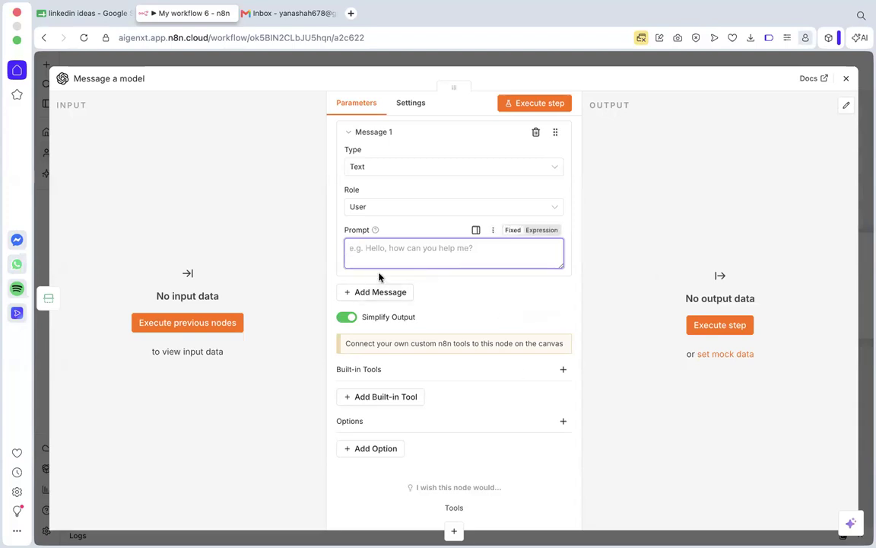
pyautogui.press('super+v')
pyautogui.scroll(2, 445, 271)
pyautogui.scroll(3, 446, 271)
pyautogui.click(442, 271)
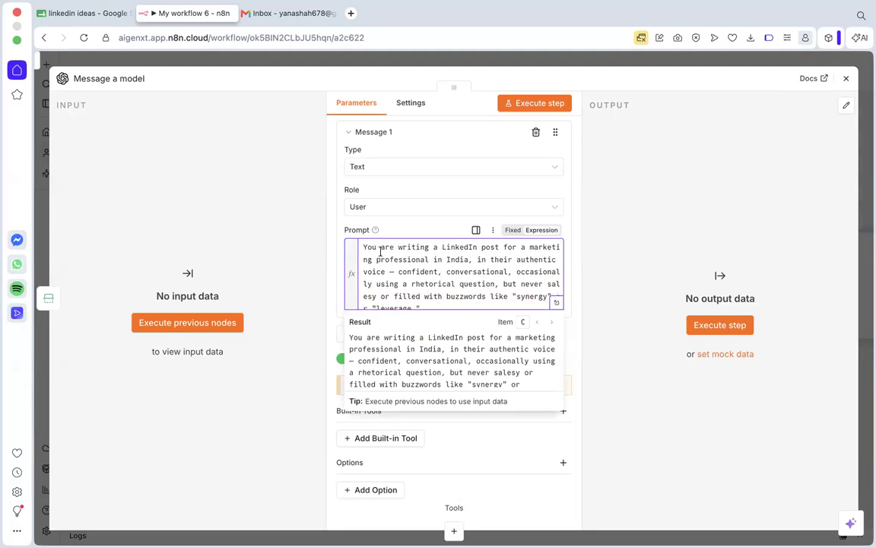
# Read the prompt's opening voice instructions and its list of headline, angle, opening hook and source inputs.
pyautogui.scroll(-3, 485, 275)
pyautogui.scroll(3, 510, 289)
pyautogui.click(398, 273)
pyautogui.scroll(-1, 452, 277)
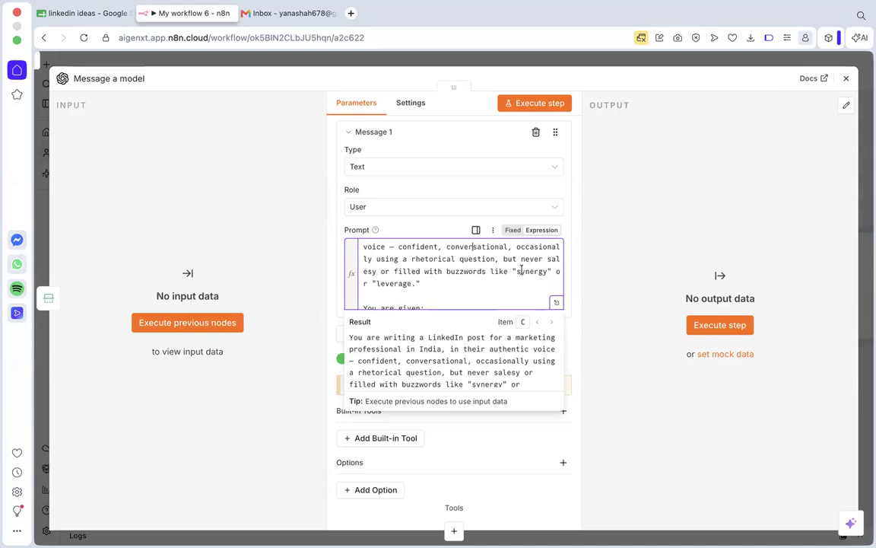
pyautogui.moveTo(419, 285); pyautogui.dragTo(362, 272)
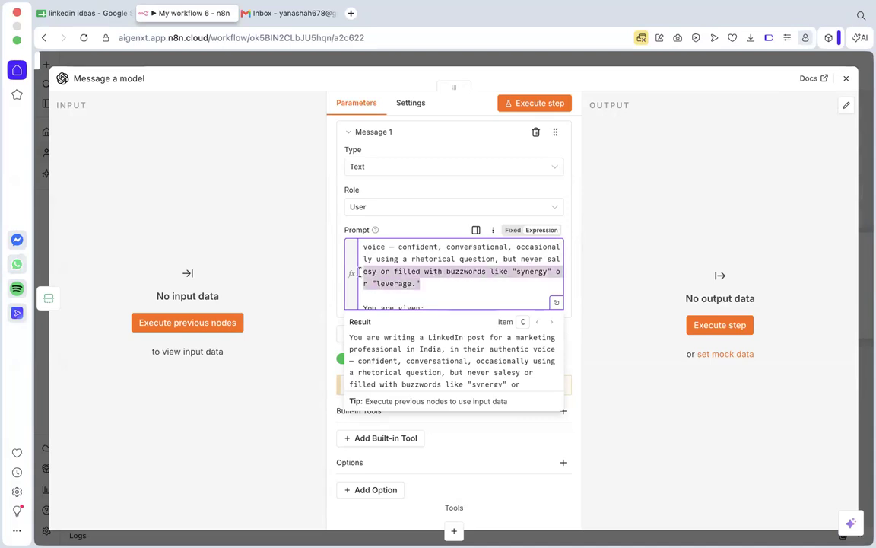
pyautogui.click(479, 282)
pyautogui.moveTo(423, 283); pyautogui.dragTo(360, 274)
pyautogui.click(440, 282)
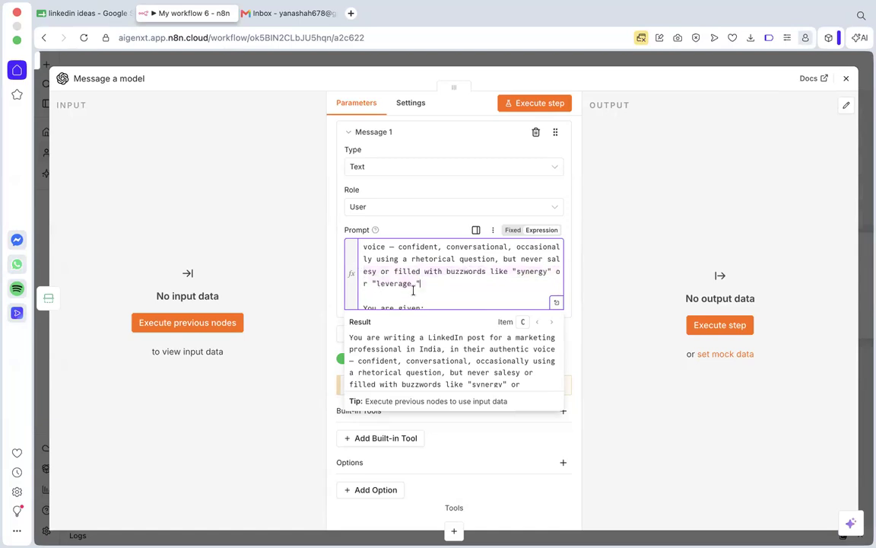
pyautogui.moveTo(435, 285); pyautogui.dragTo(363, 271)
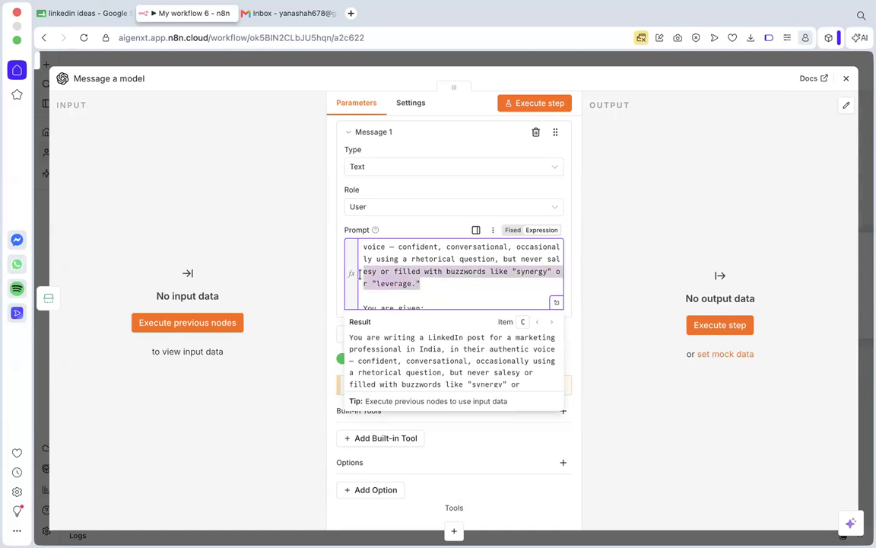
pyautogui.click(453, 269)
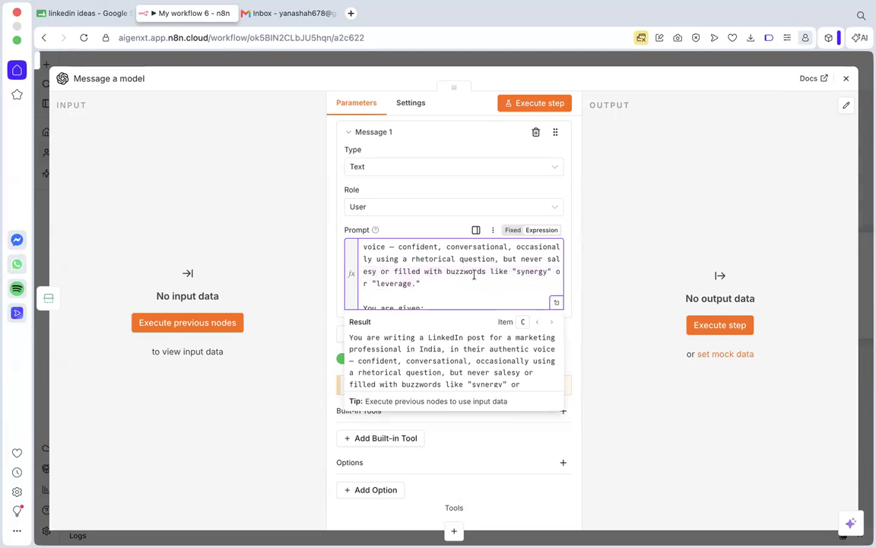
pyautogui.scroll(-2, 473, 275)
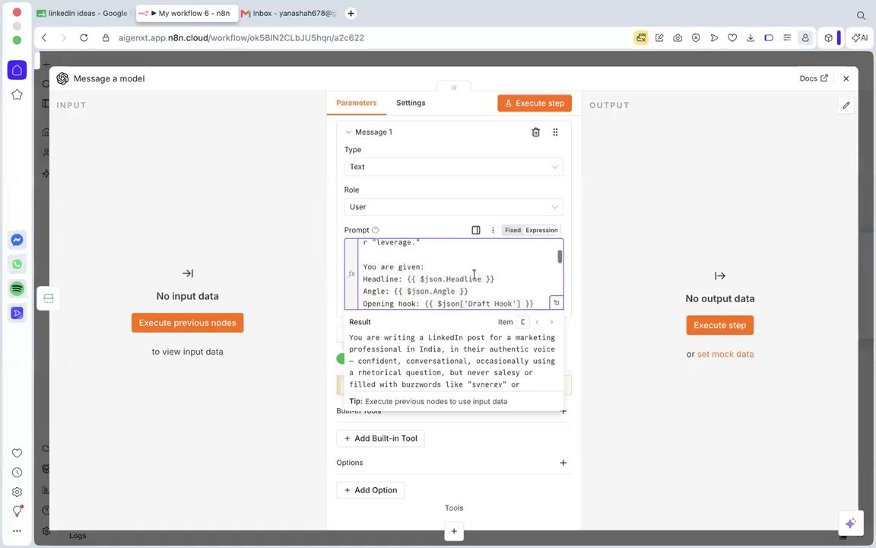
pyautogui.scroll(-1, 380, 276)
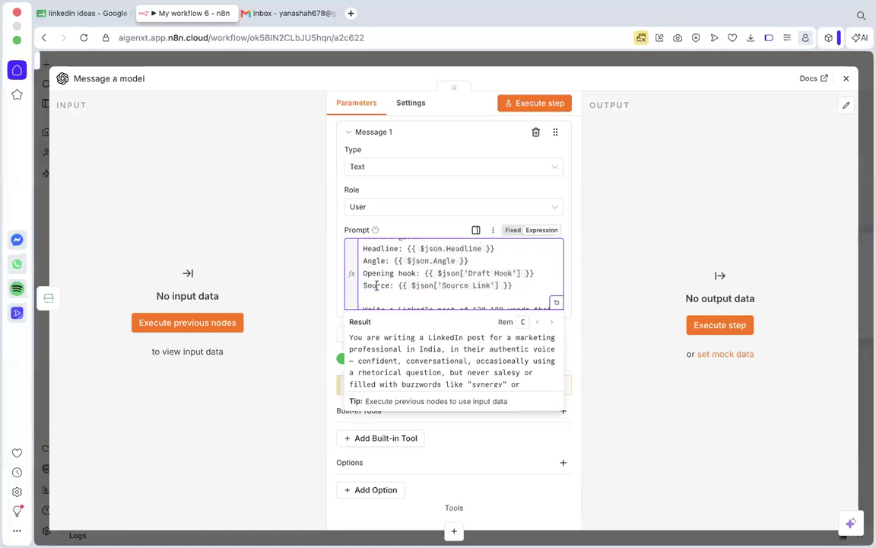
pyautogui.scroll(-1, 381, 278)
pyautogui.scroll(2, 426, 263)
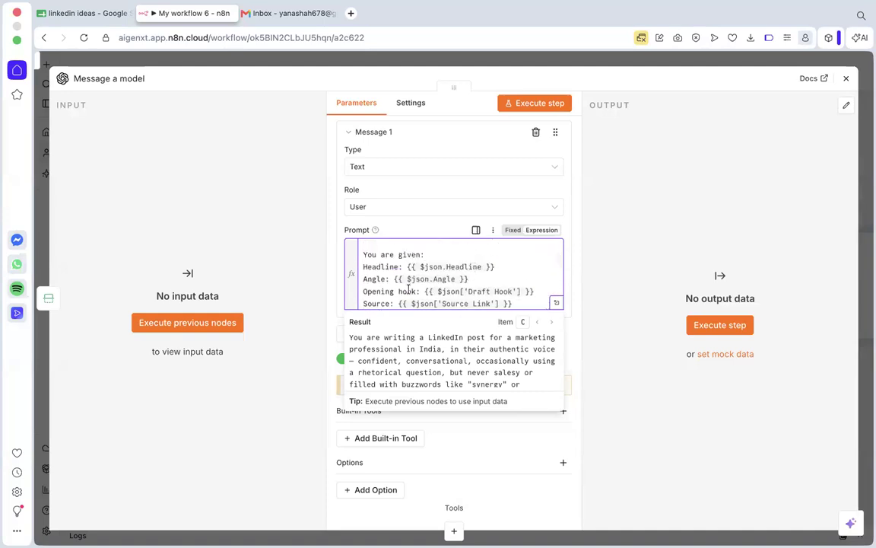
# Run the previous nodes for input data and replace the prompt's Headline expression with the Headline field from the Limit output.
pyautogui.click(216, 327)
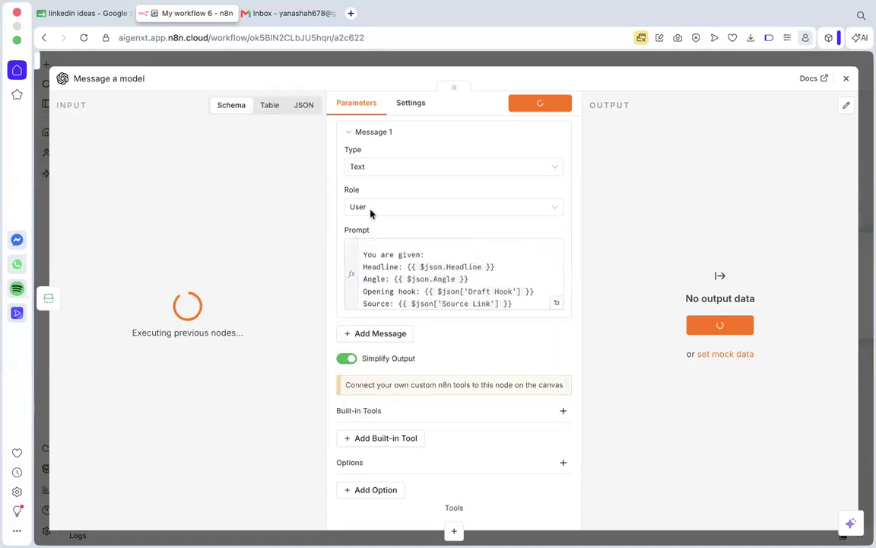
pyautogui.scroll(-2, 457, 274)
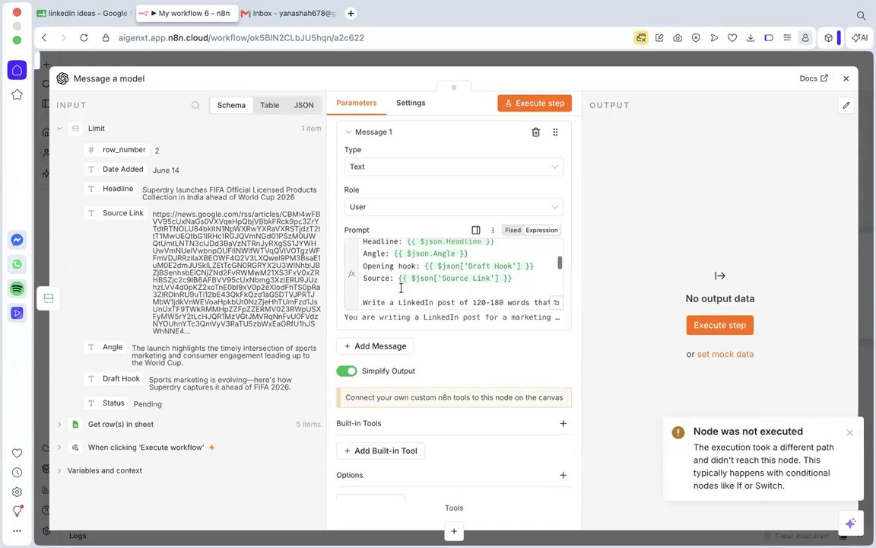
pyautogui.scroll(2, 498, 259)
pyautogui.moveTo(497, 259); pyautogui.dragTo(403, 258)
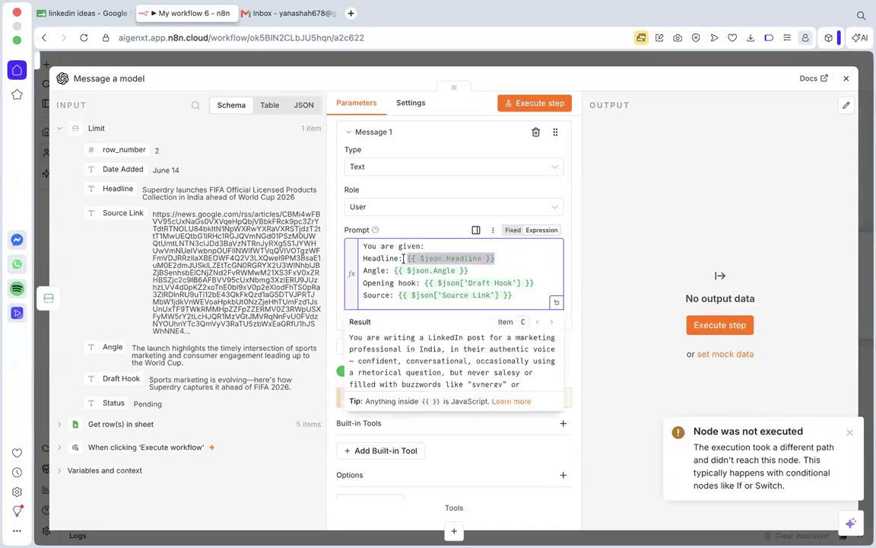
pyautogui.press('BackSpace')
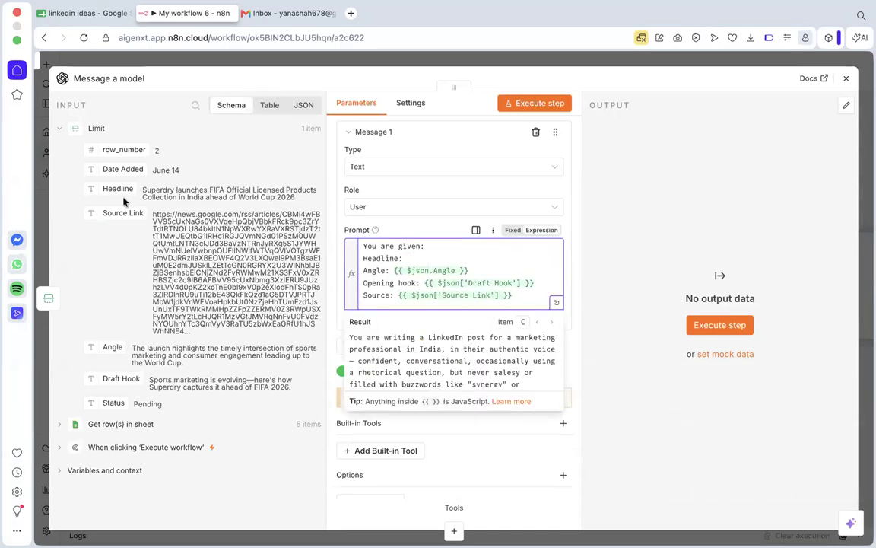
pyautogui.moveTo(114, 188); pyautogui.dragTo(424, 254)
# Review the prompt's rules on post length, opening hook, developing the angle, closing question and hashtags.
pyautogui.scroll(-3, 414, 266)
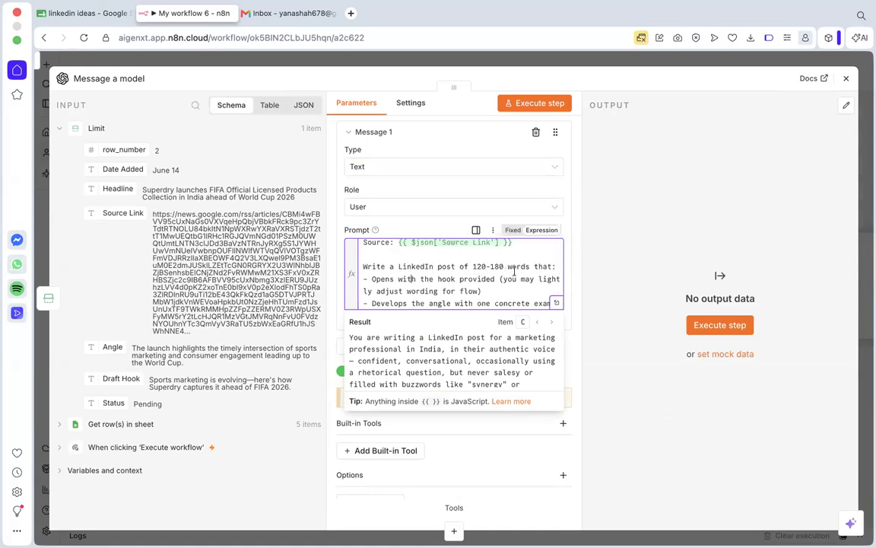
pyautogui.moveTo(472, 267); pyautogui.dragTo(502, 268)
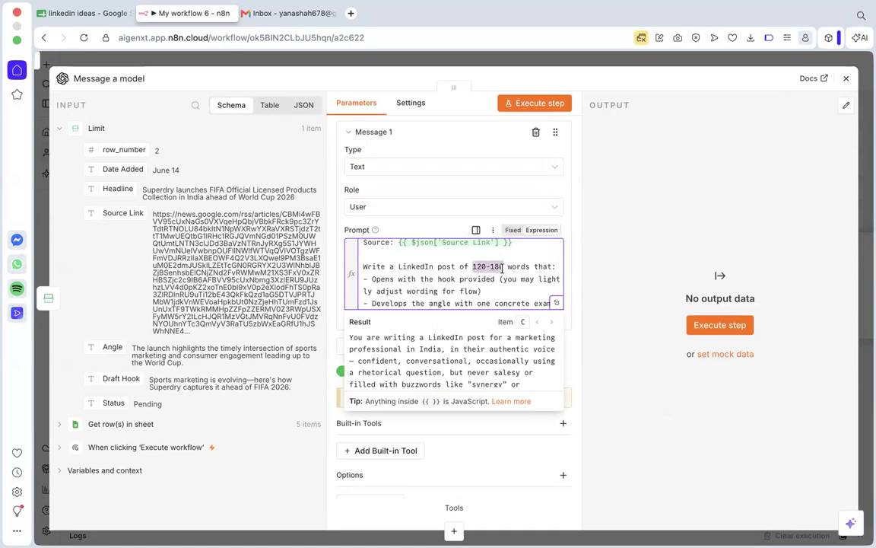
pyautogui.click(503, 266)
pyautogui.scroll(-1, 483, 279)
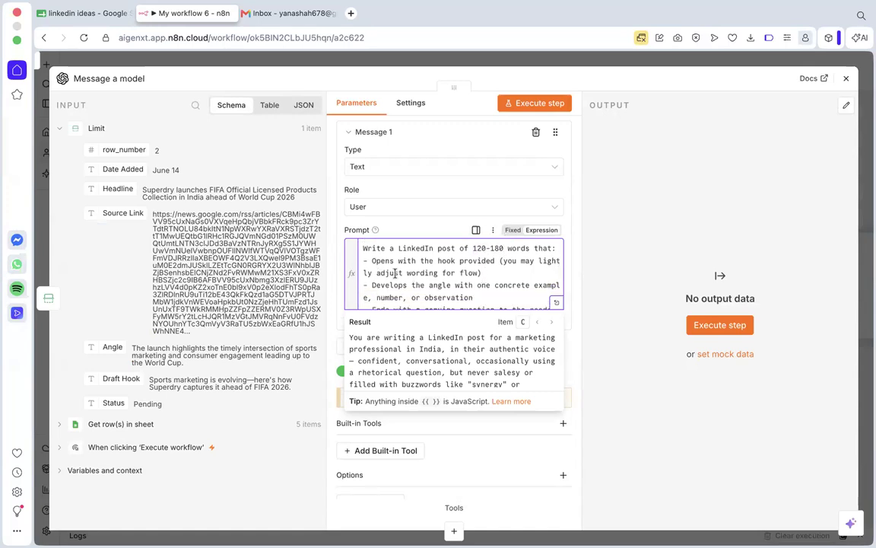
pyautogui.scroll(-1, 389, 272)
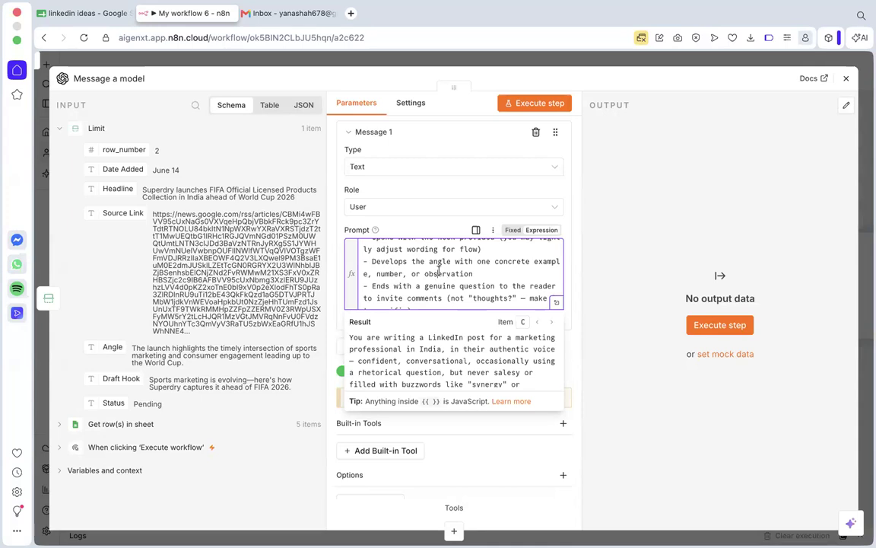
pyautogui.scroll(-1, 438, 270)
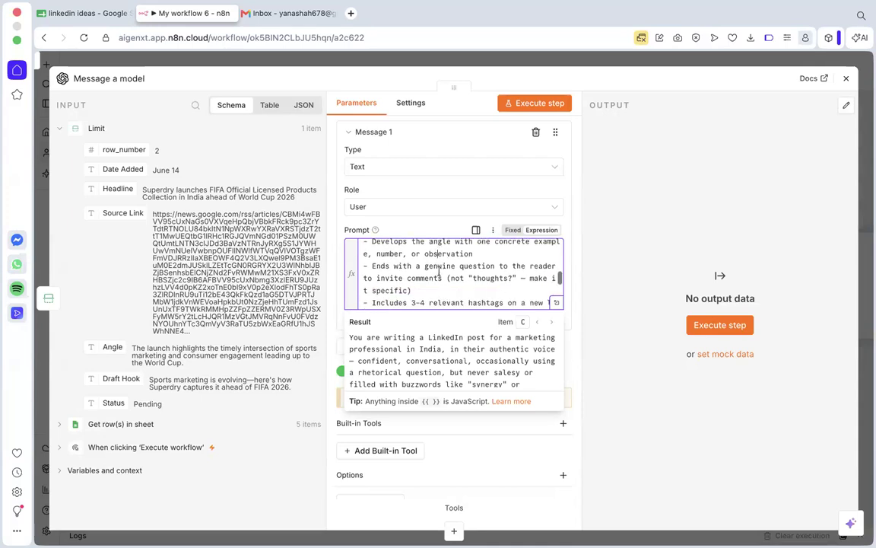
pyautogui.scroll(-3, 451, 269)
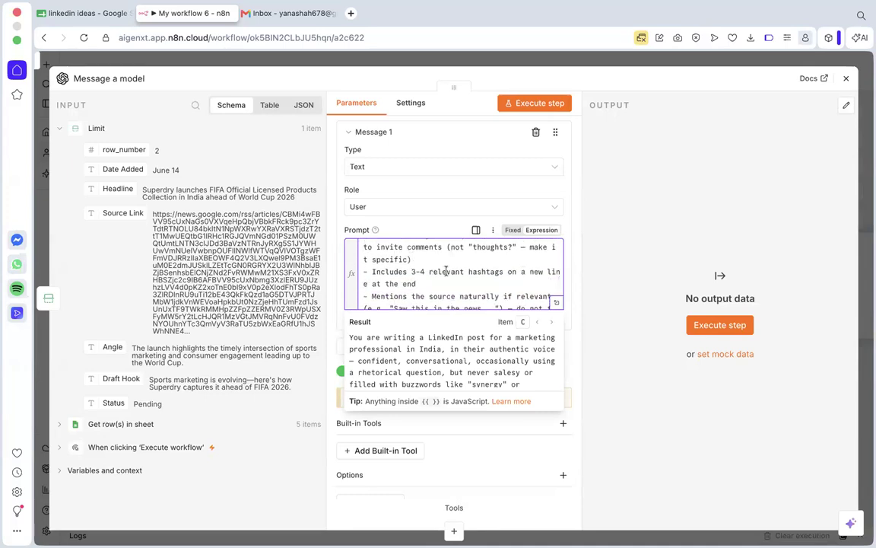
pyautogui.scroll(-1, 446, 271)
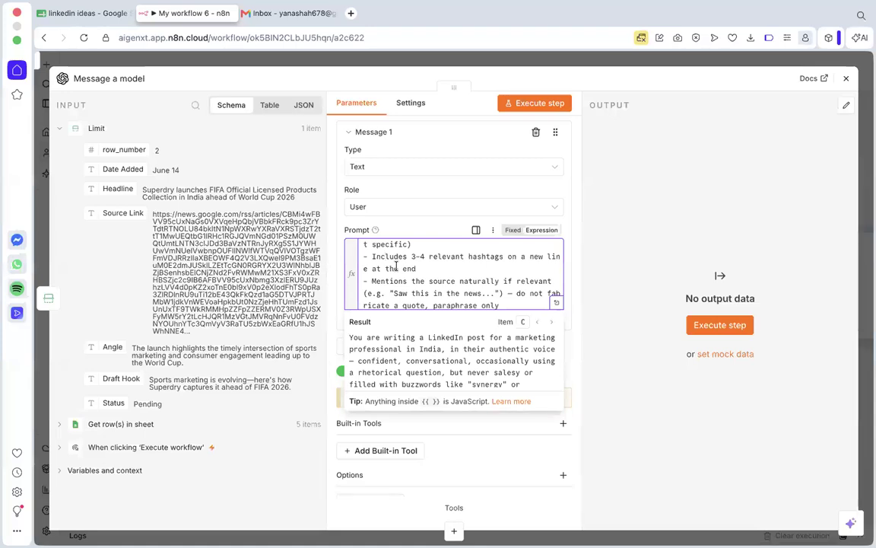
# Review the prompt's rules on mentioning the source, banned phrases and emojis, paragraph length and the returned text format.
pyautogui.scroll(-2, 395, 266)
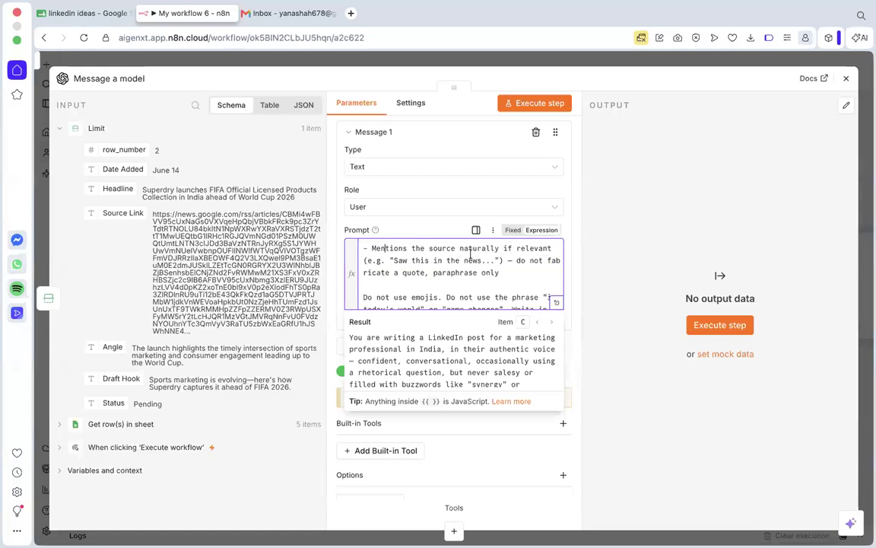
pyautogui.moveTo(394, 260); pyautogui.dragTo(481, 261)
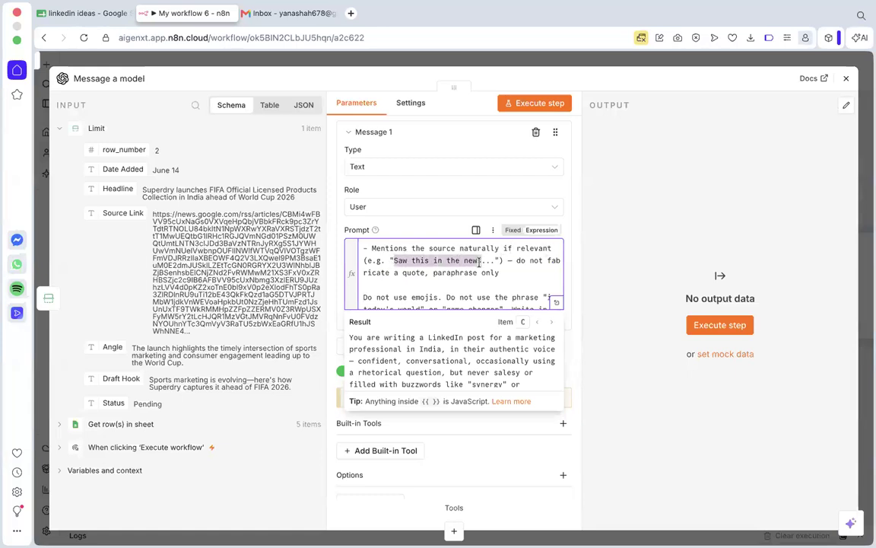
pyautogui.click(483, 261)
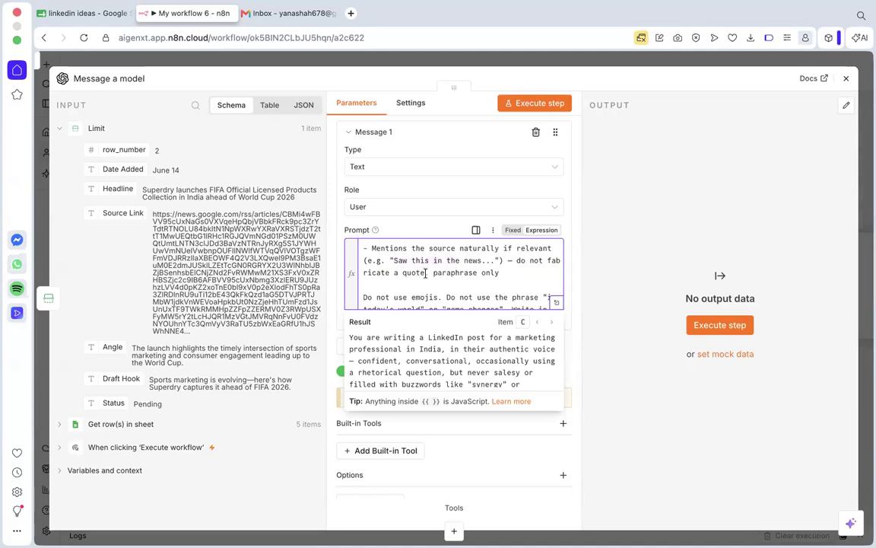
pyautogui.scroll(-3, 416, 278)
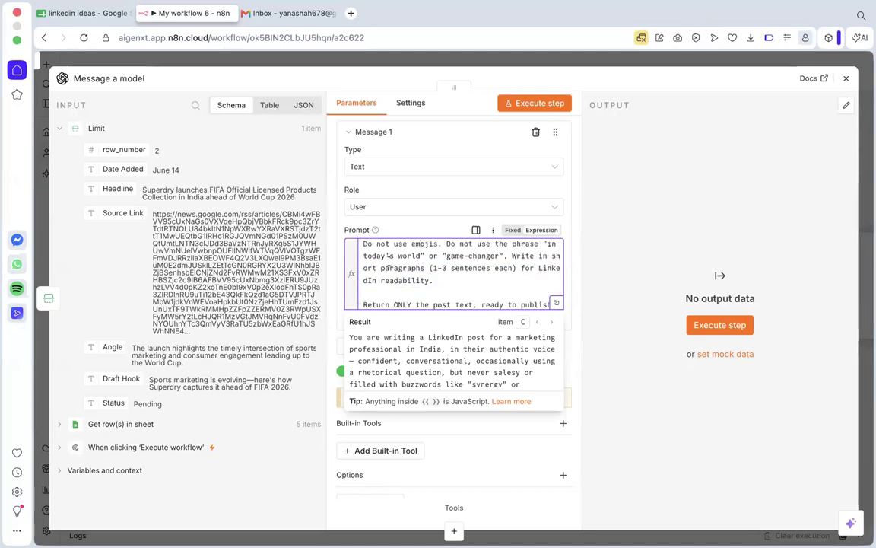
pyautogui.scroll(1, 504, 262)
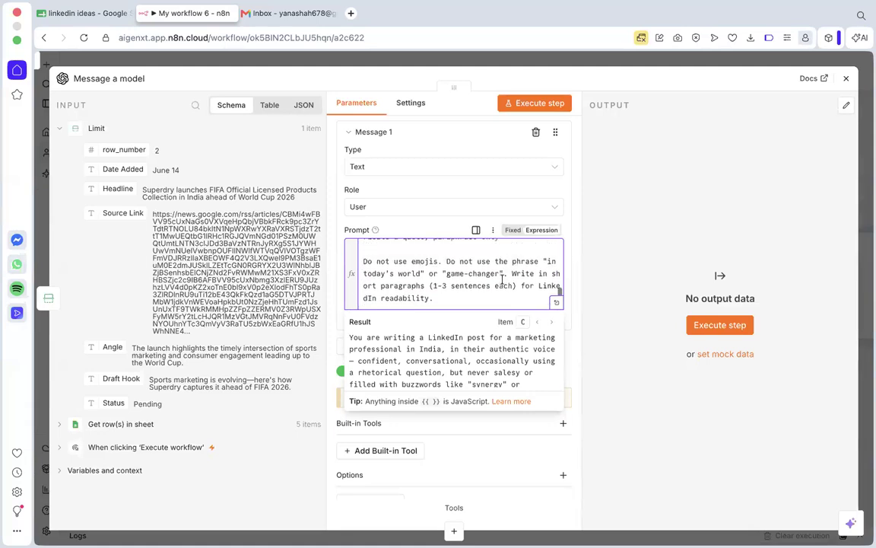
pyautogui.moveTo(503, 274); pyautogui.dragTo(361, 264)
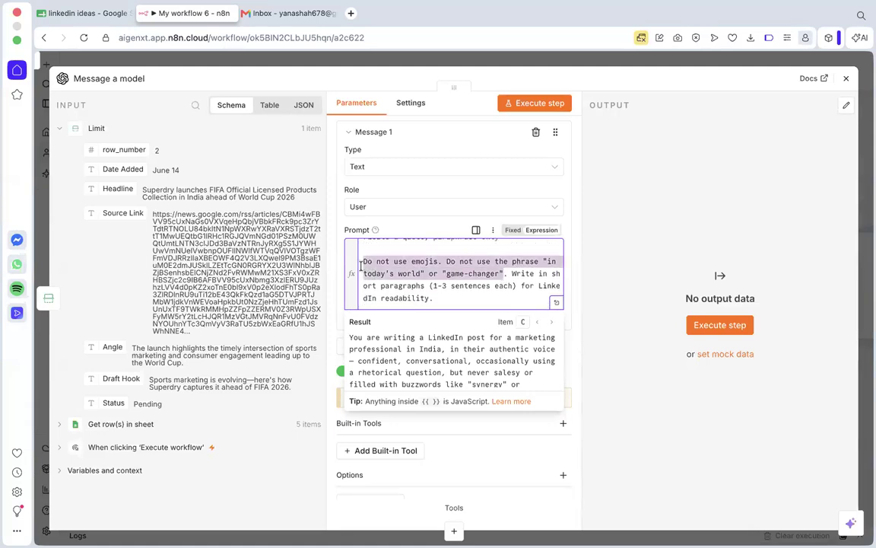
pyautogui.click(431, 284)
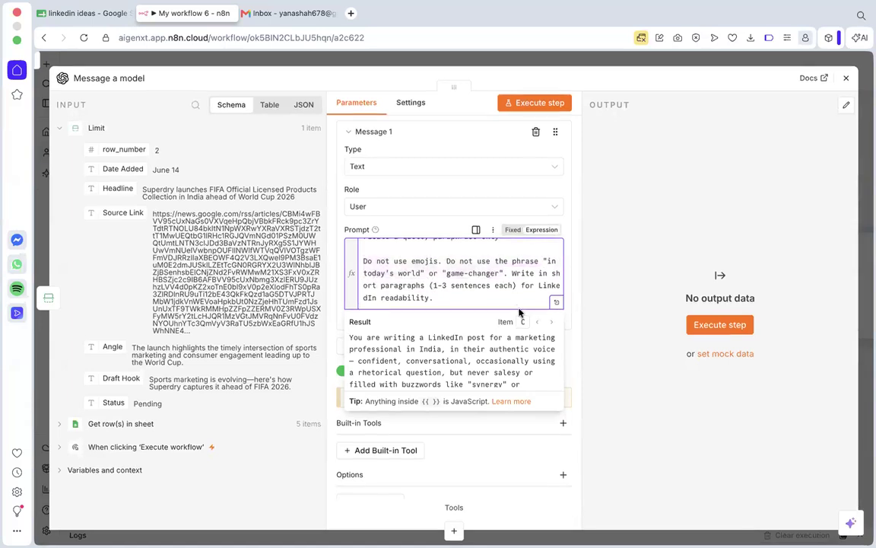
pyautogui.scroll(-1, 563, 266)
pyautogui.scroll(-1, 533, 270)
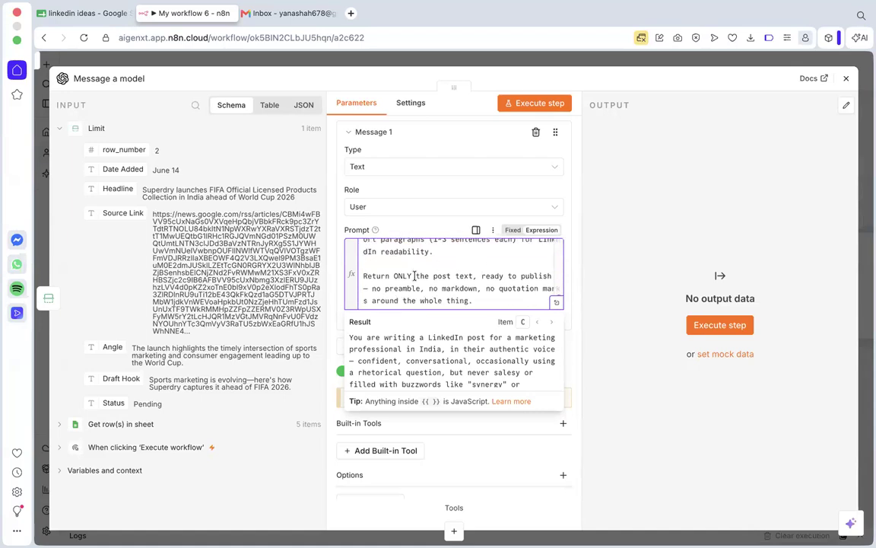
# Finish reading the prompt's return-format rule and execute the Message a model node to generate a post.
pyautogui.click(393, 276)
pyautogui.click(473, 289)
pyautogui.scroll(-3, 517, 266)
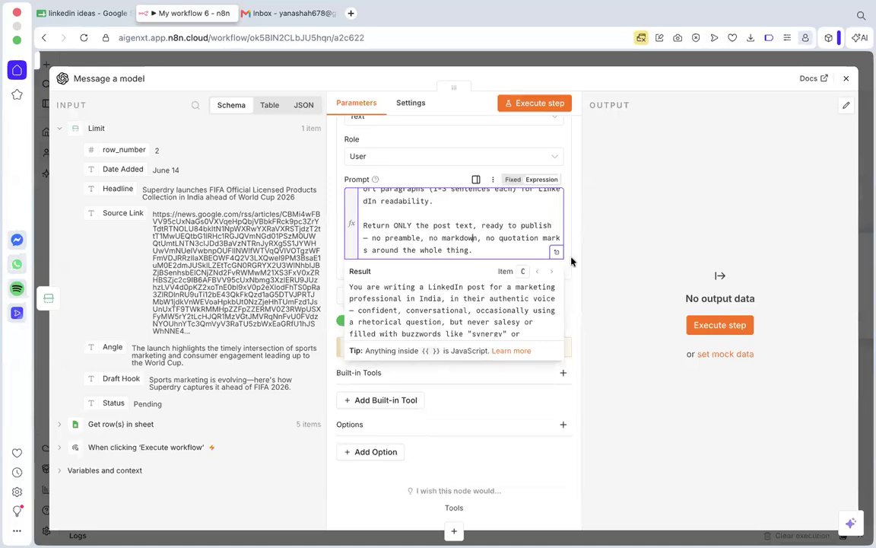
pyautogui.click(591, 229)
pyautogui.scroll(-1, 459, 271)
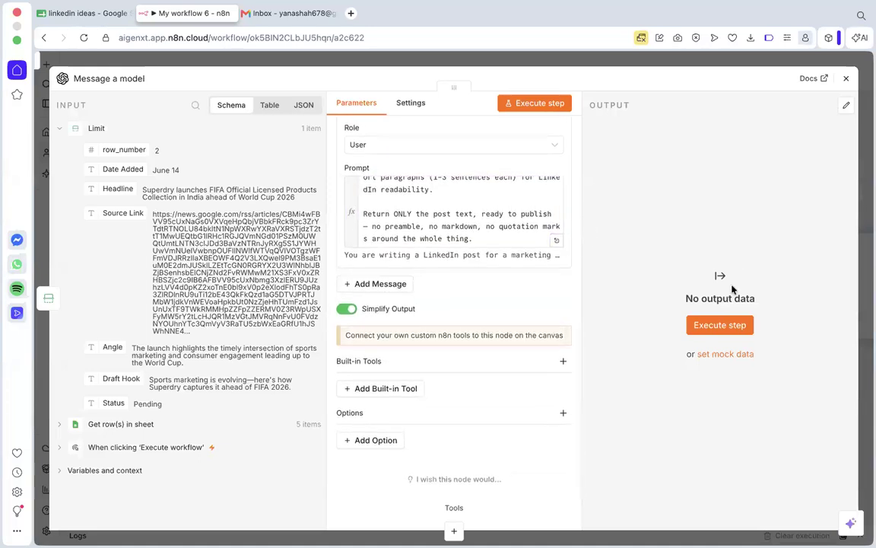
pyautogui.click(723, 325)
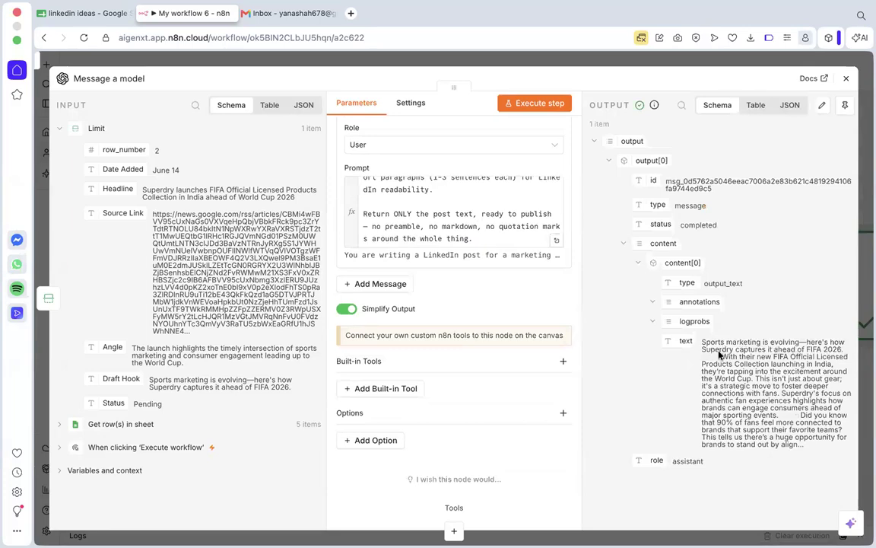
# Add the rule "- Don't use em dashes." to the prompt on a new line below the hashtag rule.
pyautogui.click(801, 341)
pyautogui.scroll(2, 510, 220)
pyautogui.scroll(5, 511, 221)
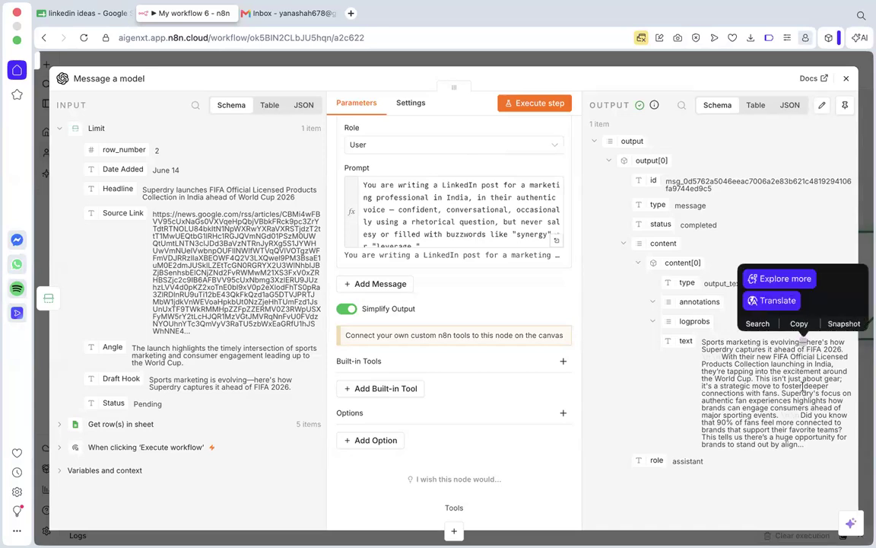
pyautogui.click(459, 223)
pyautogui.scroll(-8, 459, 222)
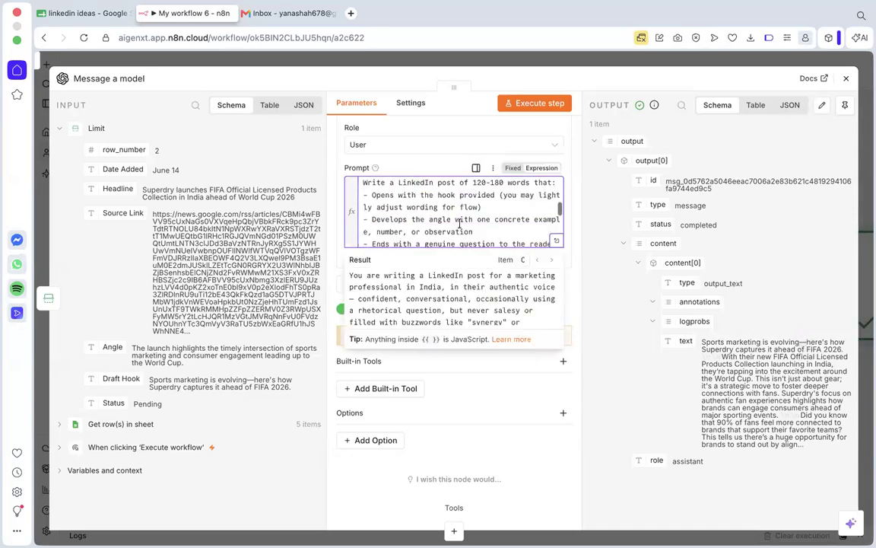
pyautogui.scroll(2, 448, 224)
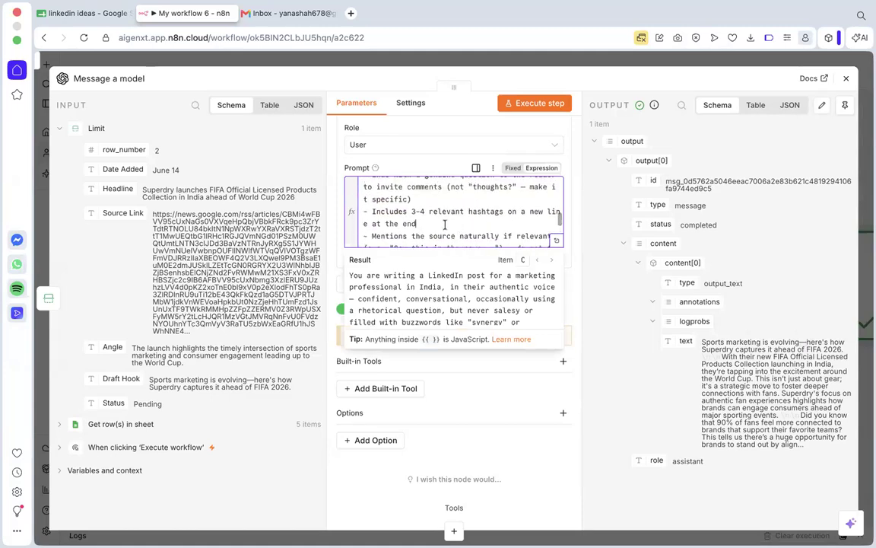
pyautogui.press('Return')
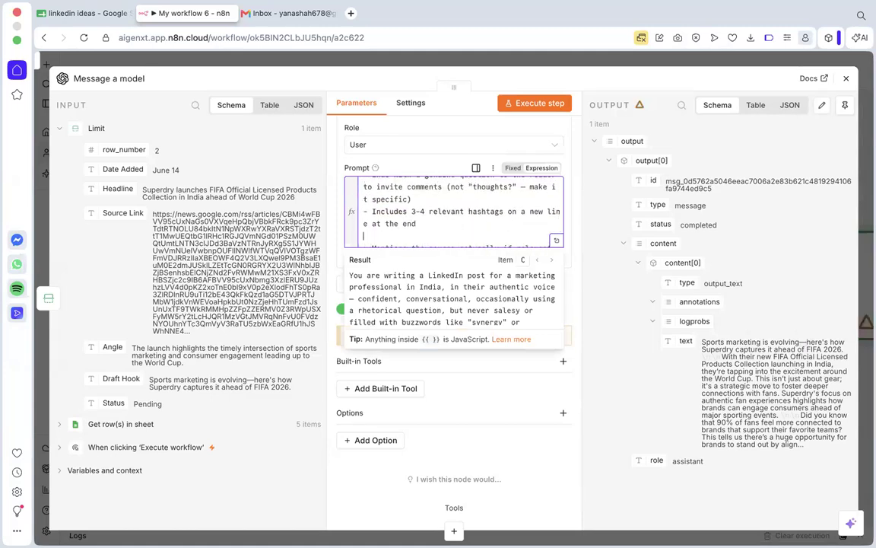
pyautogui.write("- Don't use em dashes.")
# Execute the node again and check the opening sentence of the generated post for an em dash.
pyautogui.click(538, 103)
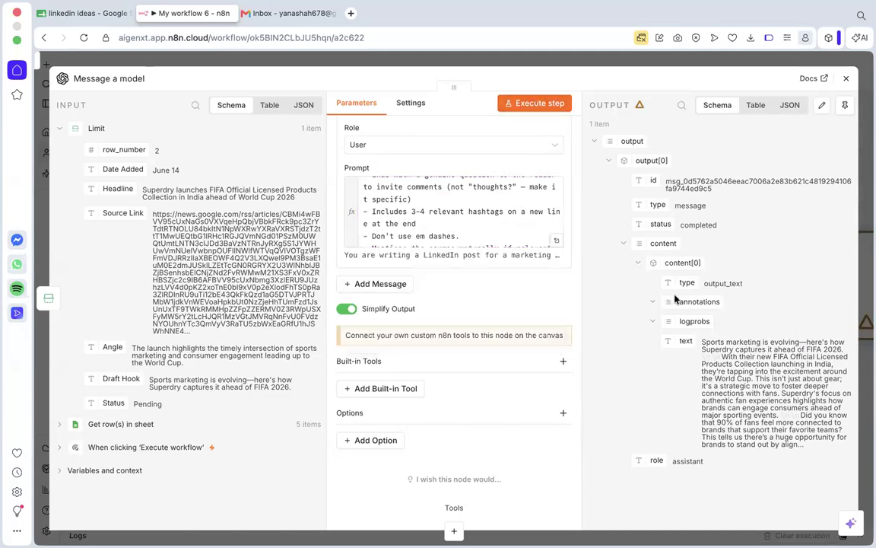
pyautogui.click(529, 105)
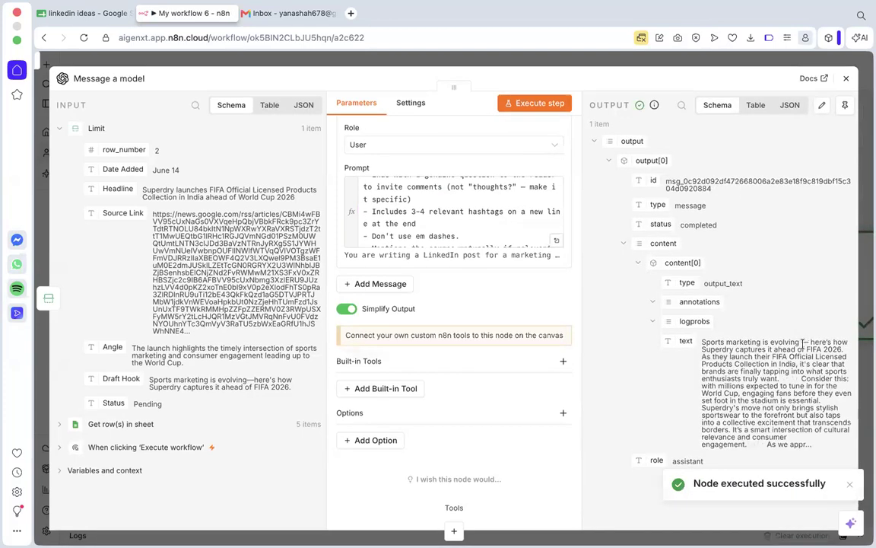
pyautogui.click(460, 235)
pyautogui.click(809, 342)
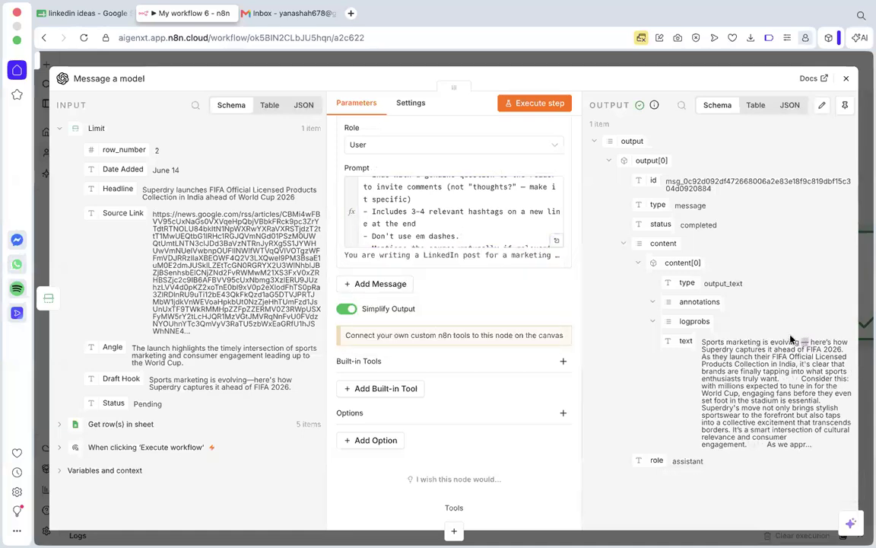
# Cut the "Don't use em dashes." rule out of the prompt's rule list.
pyautogui.click(457, 235)
pyautogui.moveTo(457, 235); pyautogui.dragTo(372, 232)
pyautogui.press('super+c')
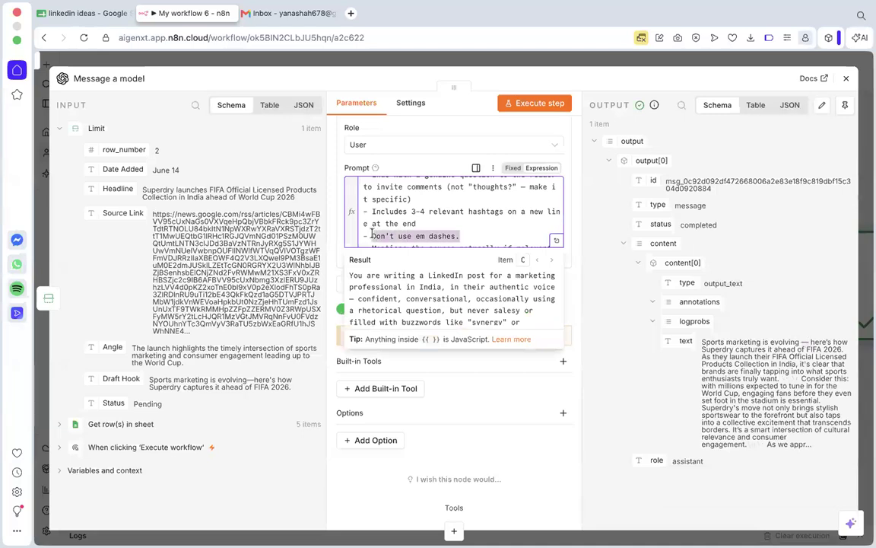
pyautogui.press('BackSpace')
pyautogui.press('BackSpace')
pyautogui.press('BackSpace')
pyautogui.press('BackSpace')
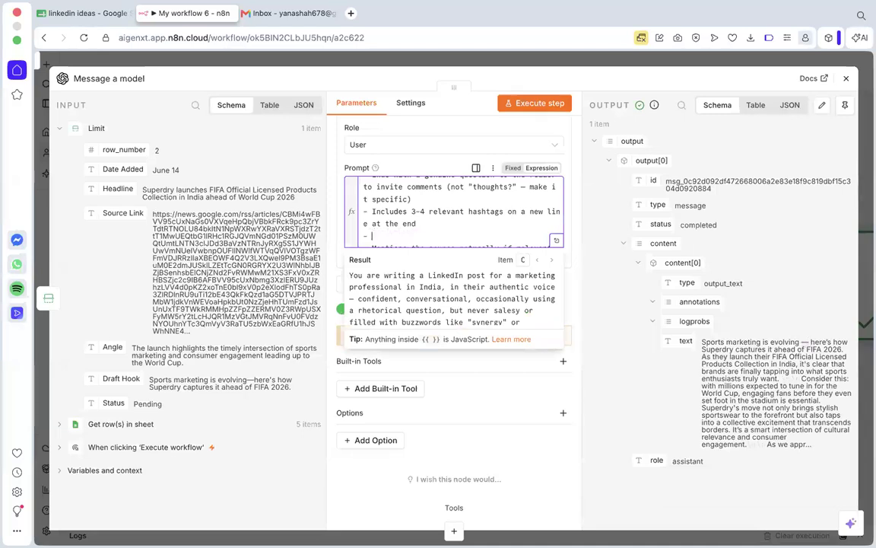
# Put "Don't use em dashes at all." at the end of the prompt's opening voice paragraph and rerun the node.
pyautogui.scroll(5, 400, 242)
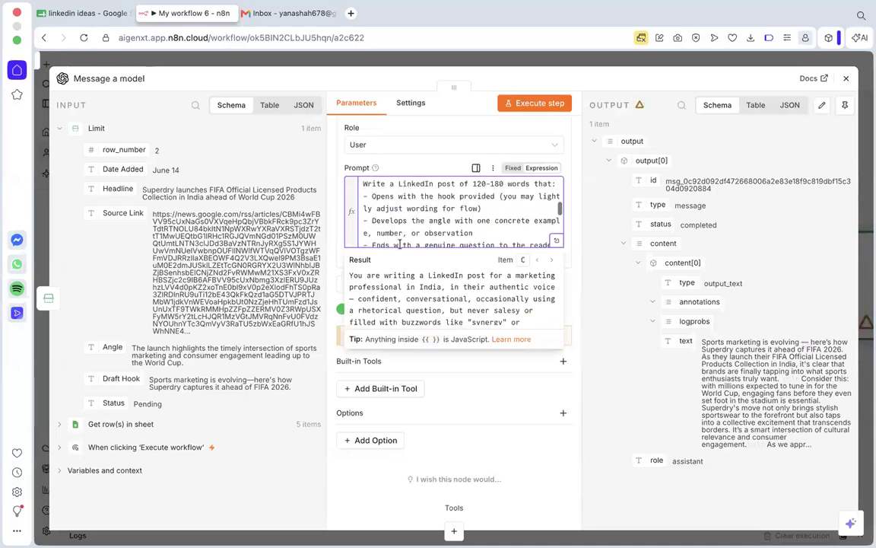
pyautogui.scroll(-1, 484, 232)
pyautogui.scroll(10, 457, 217)
pyautogui.scroll(-1, 440, 208)
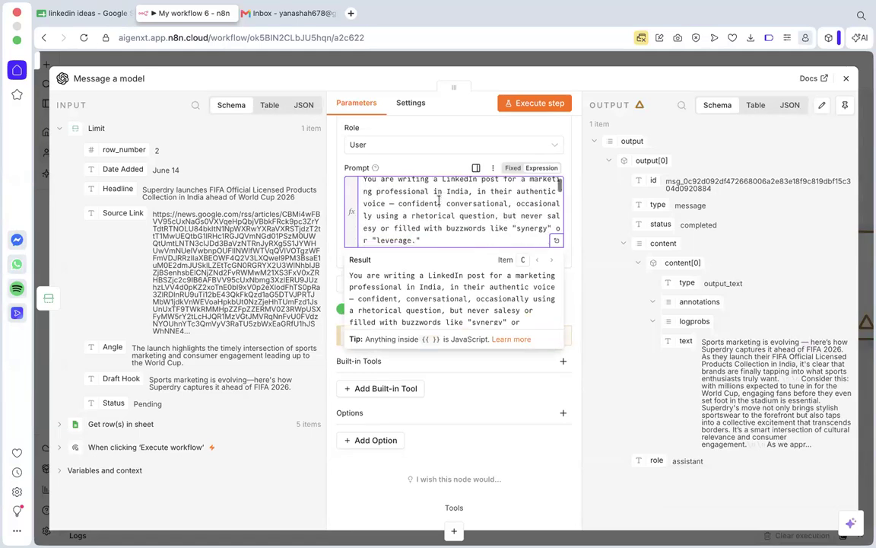
pyautogui.click(436, 213)
pyautogui.press('super+v')
pyautogui.click(420, 214)
pyautogui.write('. ')
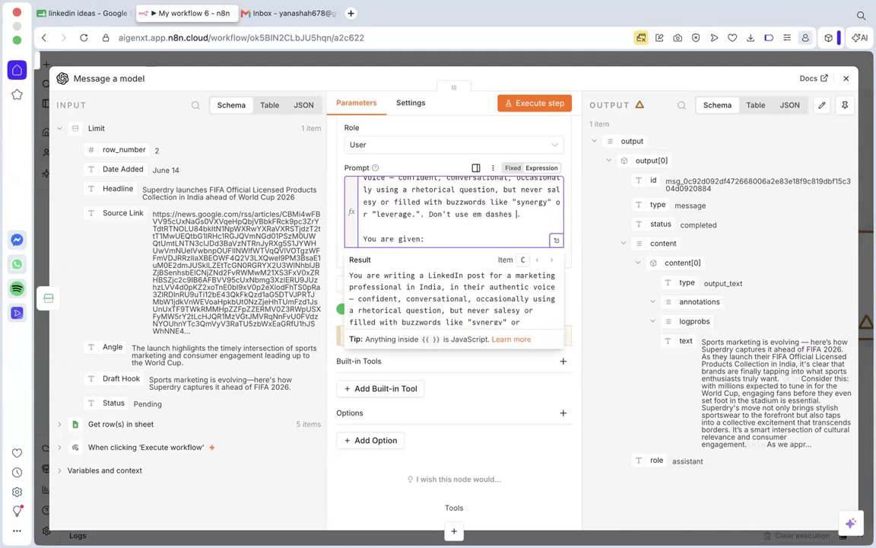
pyautogui.write('ll.')
pyautogui.click(613, 339)
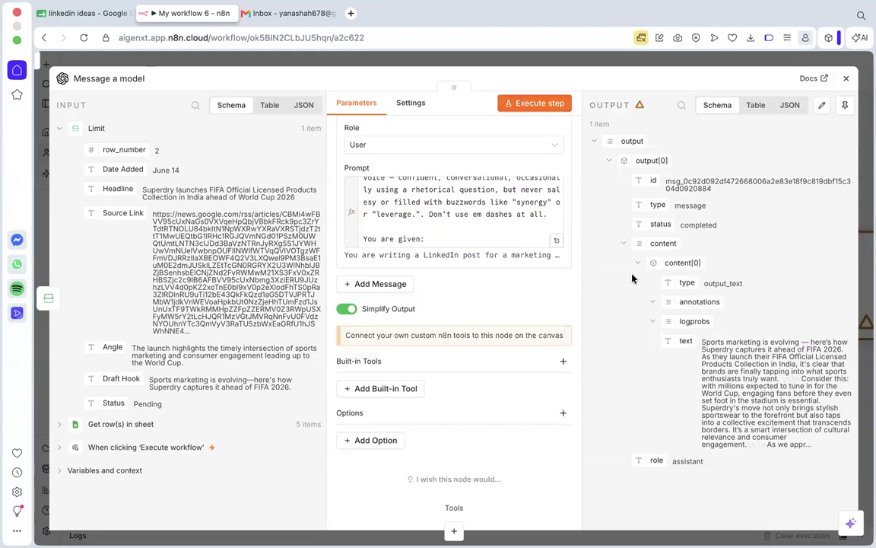
pyautogui.press('super+Return')
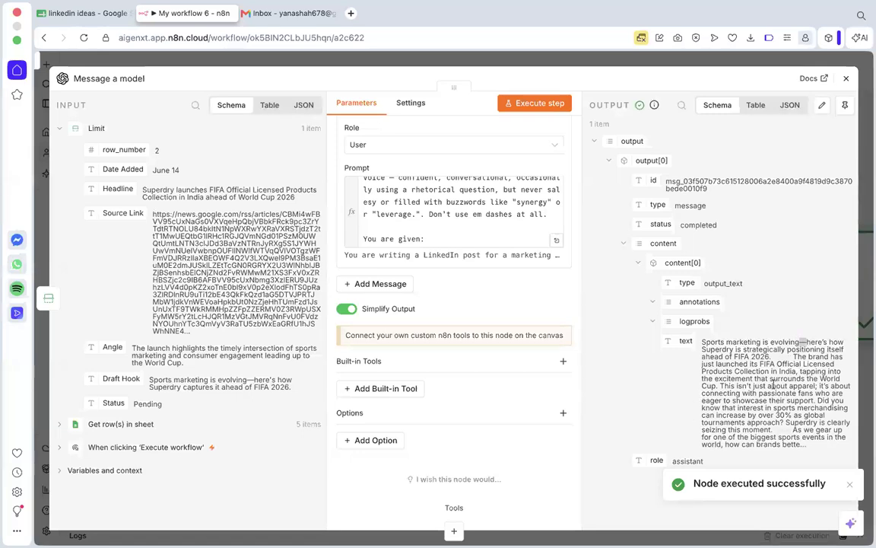
# Browse the models available for the Message a model node.
pyautogui.scroll(2, 461, 203)
pyautogui.scroll(5, 465, 263)
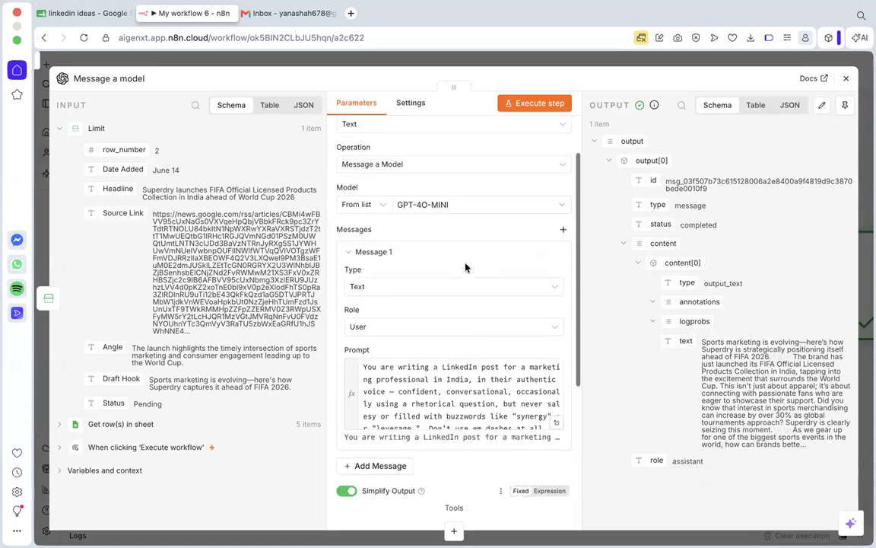
pyautogui.click(439, 210)
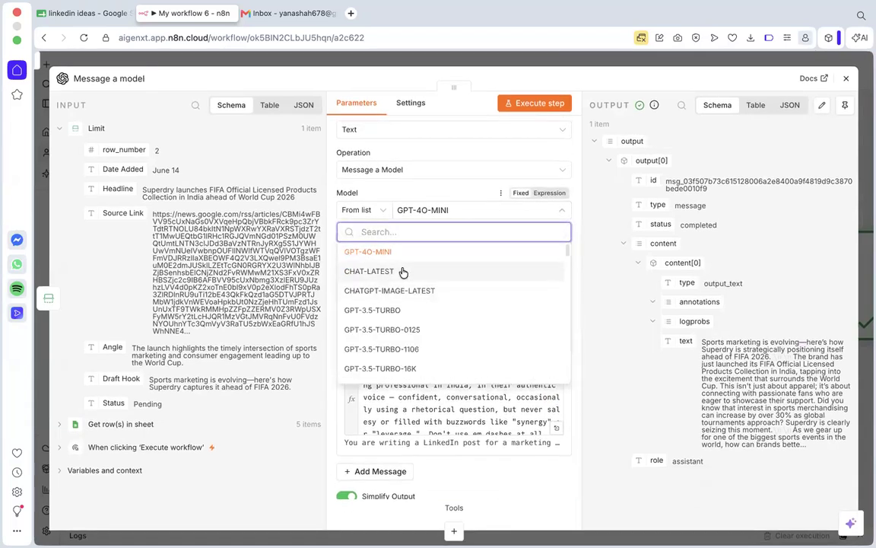
pyautogui.scroll(-2, 405, 306)
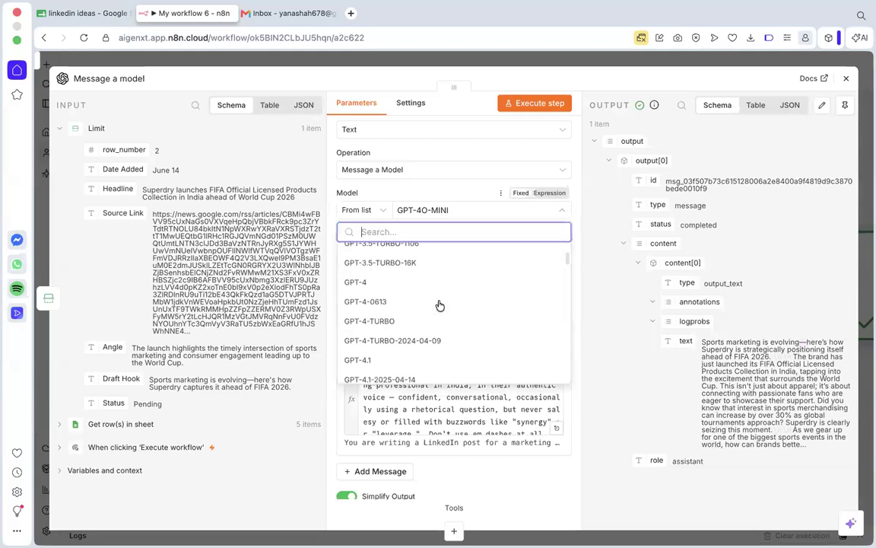
pyautogui.click(602, 300)
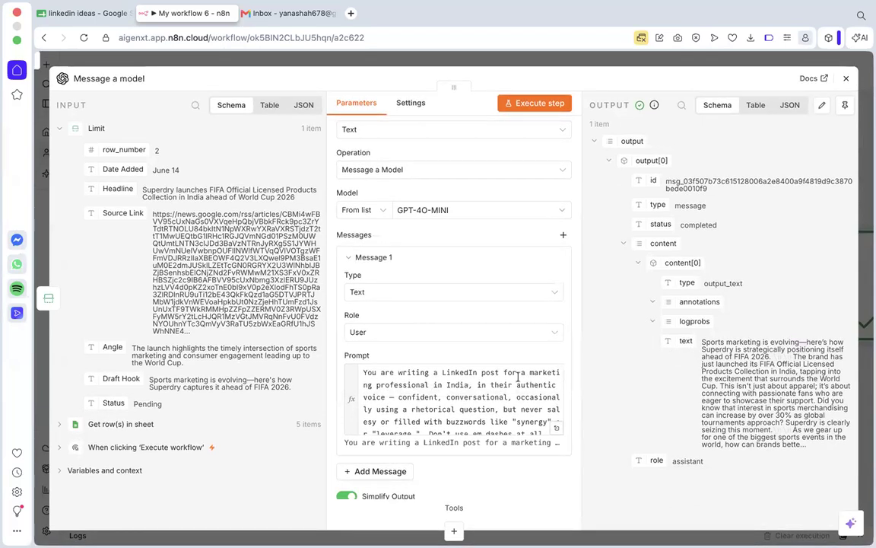
# Reread the prompt's voice paragraph and input expressions alongside the generated post text.
pyautogui.scroll(-5, 470, 426)
pyautogui.scroll(-5, 470, 426)
pyautogui.scroll(5, 479, 403)
pyautogui.scroll(-3, 473, 396)
pyautogui.scroll(1, 475, 395)
pyautogui.scroll(-4, 479, 395)
pyautogui.scroll(-1, 483, 395)
pyautogui.scroll(5, 484, 396)
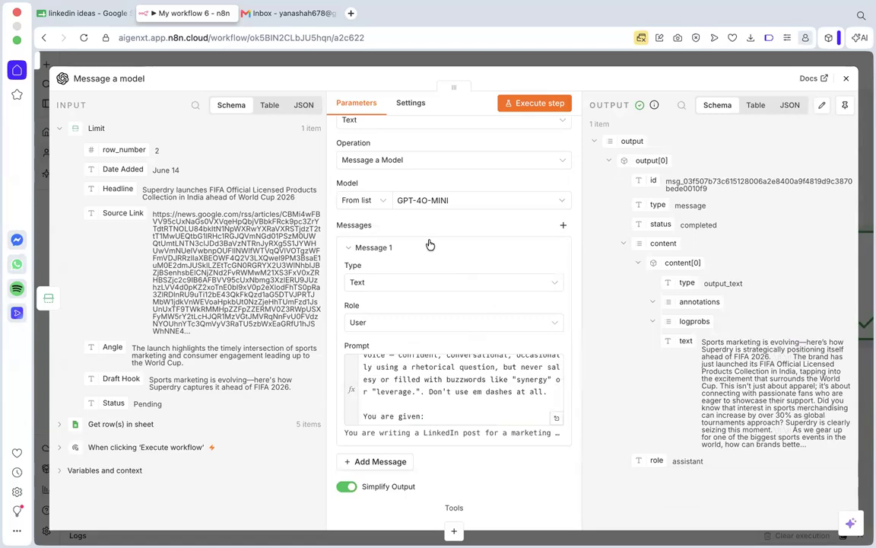
pyautogui.scroll(-2, 449, 328)
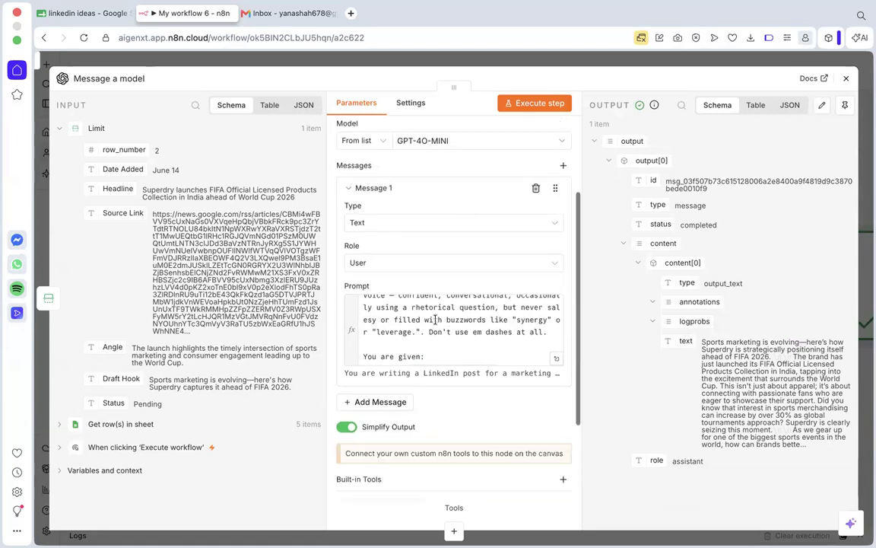
pyautogui.scroll(3, 486, 326)
pyautogui.scroll(-3, 486, 326)
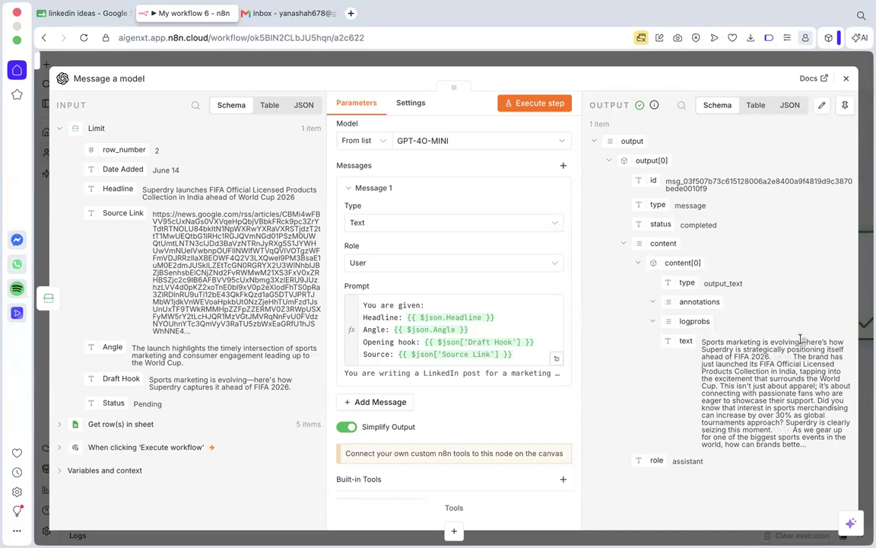
pyautogui.scroll(3, 425, 339)
pyautogui.scroll(-3, 426, 336)
pyautogui.scroll(2, 424, 333)
pyautogui.scroll(-2, 424, 332)
# Extend the em dash instruction with ", the ones that are these "—"" and execute the node again.
pyautogui.click(551, 317)
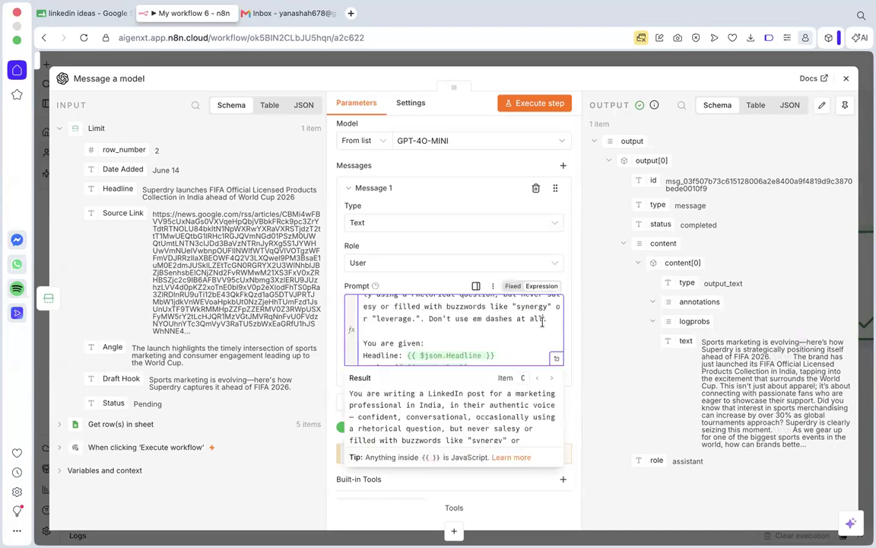
pyautogui.write('the')
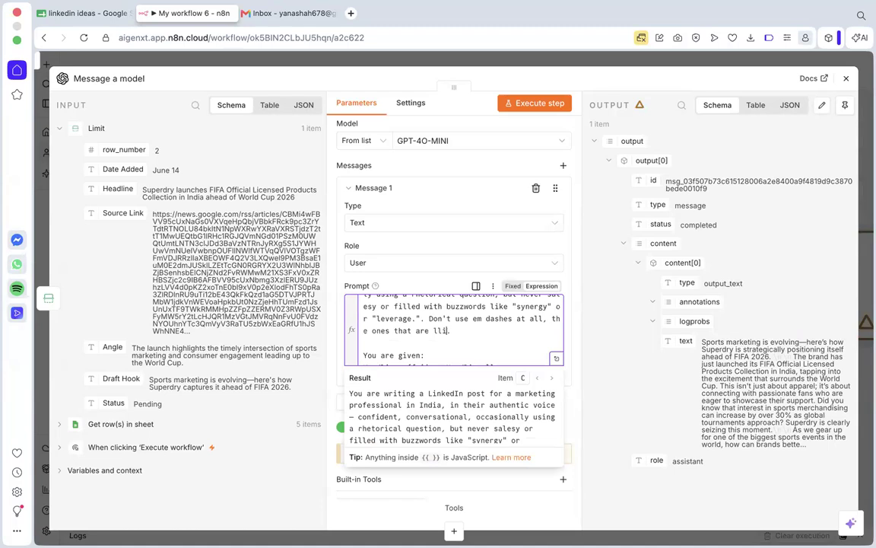
pyautogui.write('ones that are these')
pyautogui.write(':')
pyautogui.press('Return')
pyautogui.press('BackSpace')
pyautogui.press('BackSpace')
pyautogui.click(615, 328)
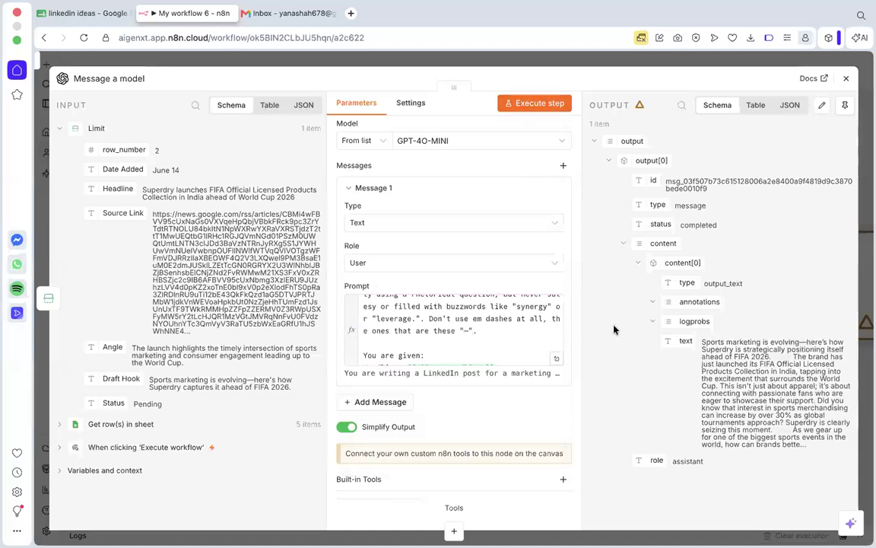
pyautogui.click(536, 103)
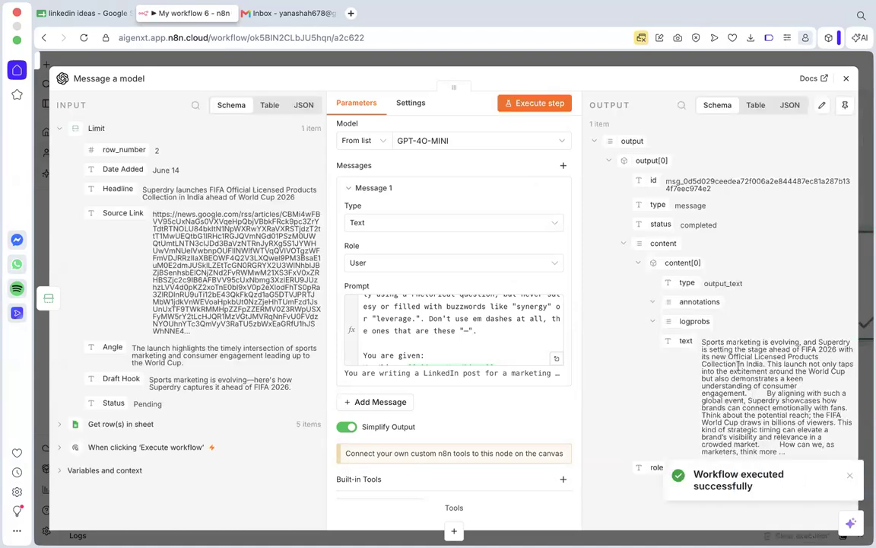
# Review the em dash wording and its quoted symbol in the prompt, along with the inputs and rules that follow.
pyautogui.click(494, 319)
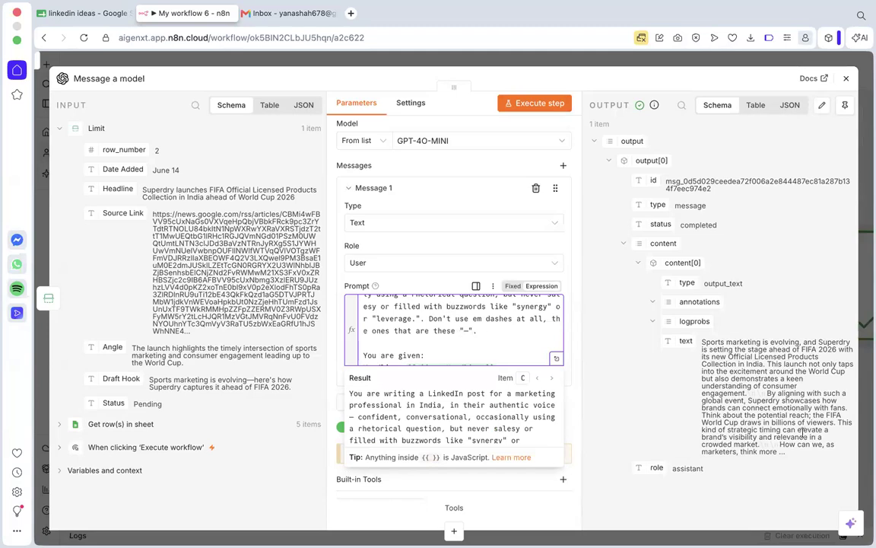
pyautogui.moveTo(460, 332); pyautogui.dragTo(470, 332)
pyautogui.click(470, 332)
pyautogui.moveTo(495, 319); pyautogui.dragTo(511, 319)
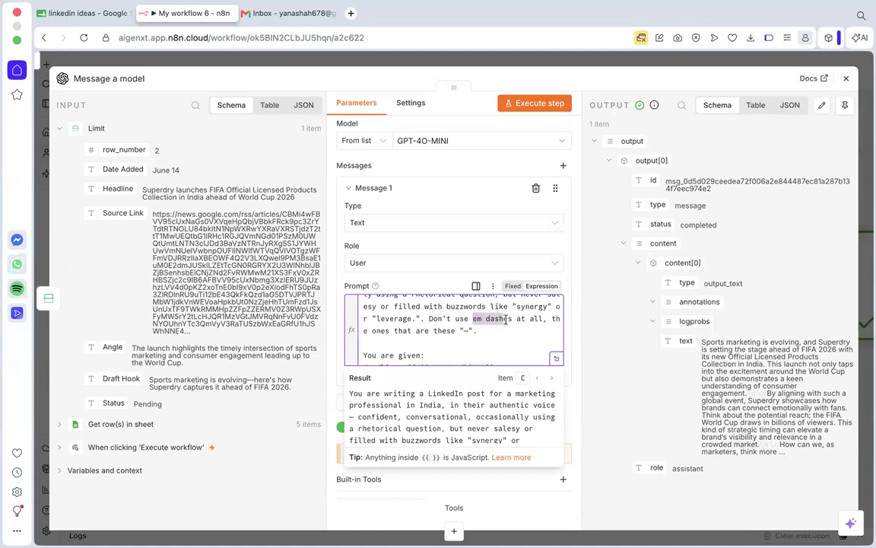
pyautogui.click(511, 320)
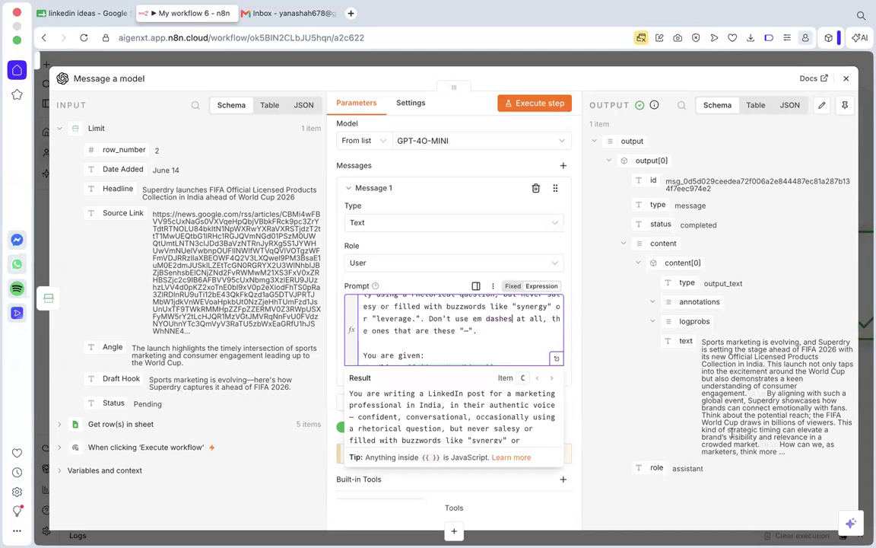
pyautogui.scroll(-10, 411, 319)
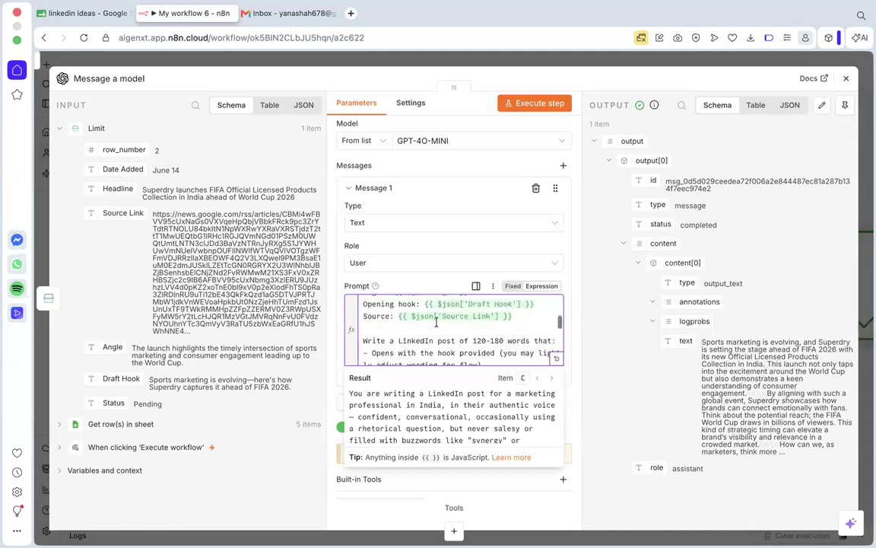
pyautogui.click(597, 398)
pyautogui.scroll(-3, 504, 449)
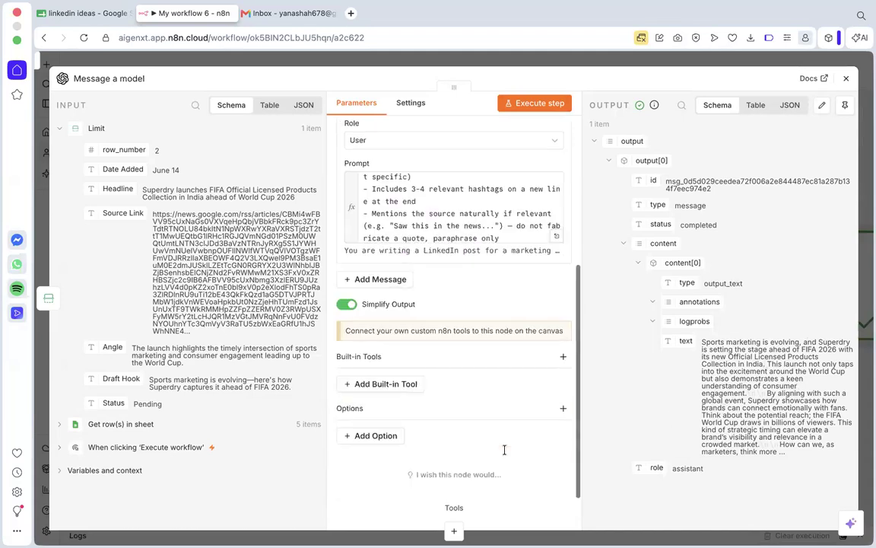
# Add a LinkedIn node with the Create a post action after the Message a model node.
pyautogui.click(845, 80)
pyautogui.scroll(-5, 609, 332)
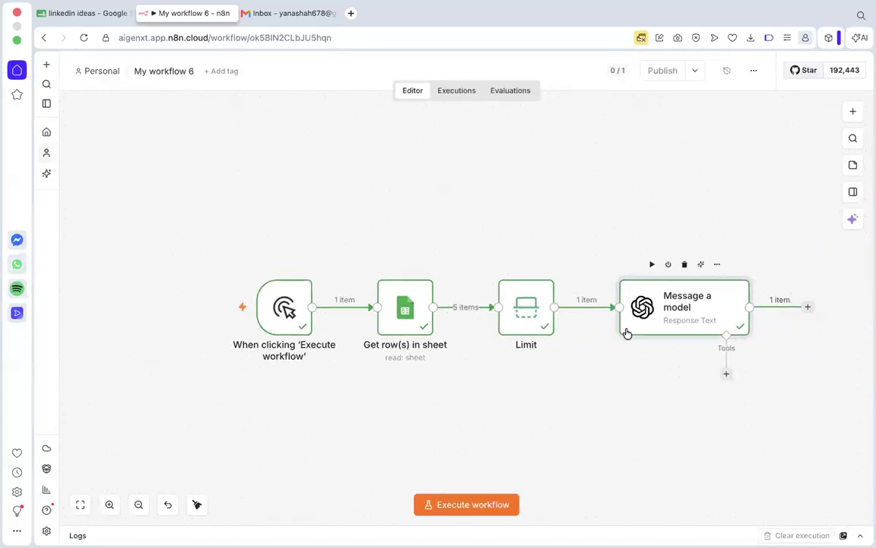
pyautogui.click(808, 309)
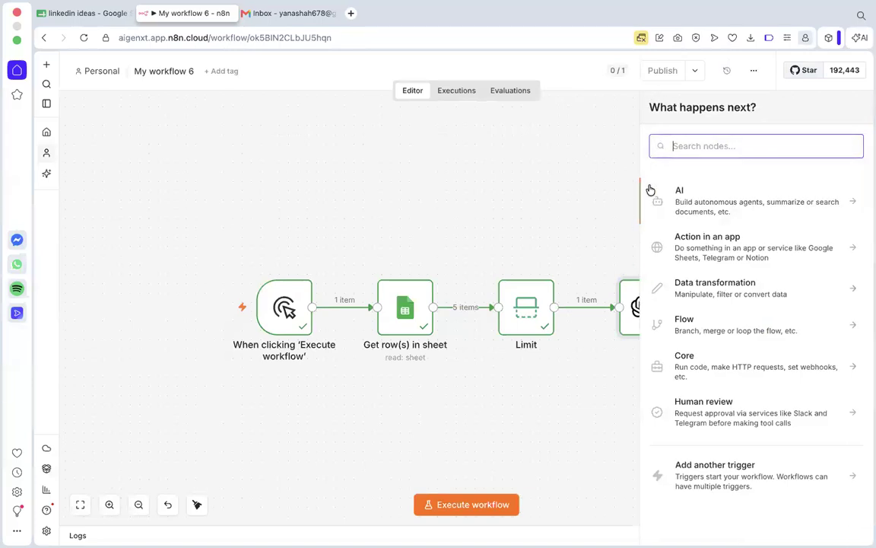
pyautogui.write('linkedin')
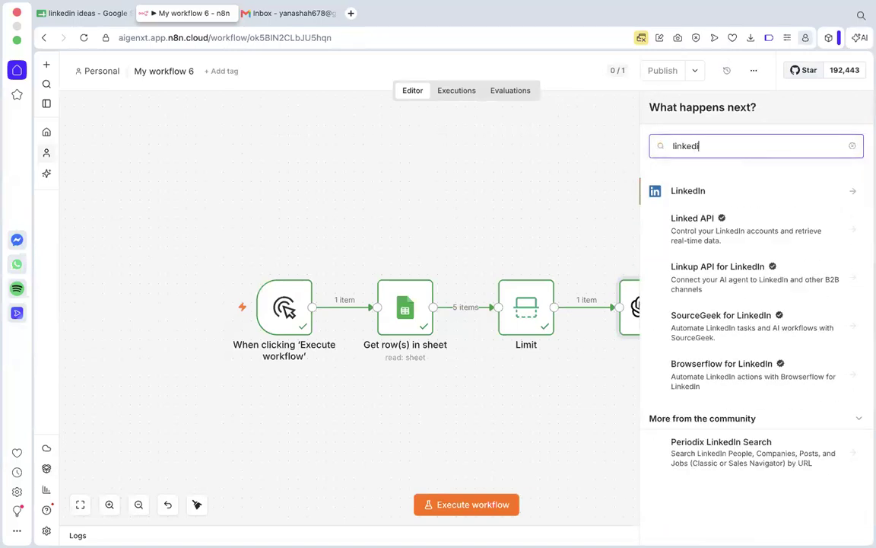
pyautogui.click(714, 196)
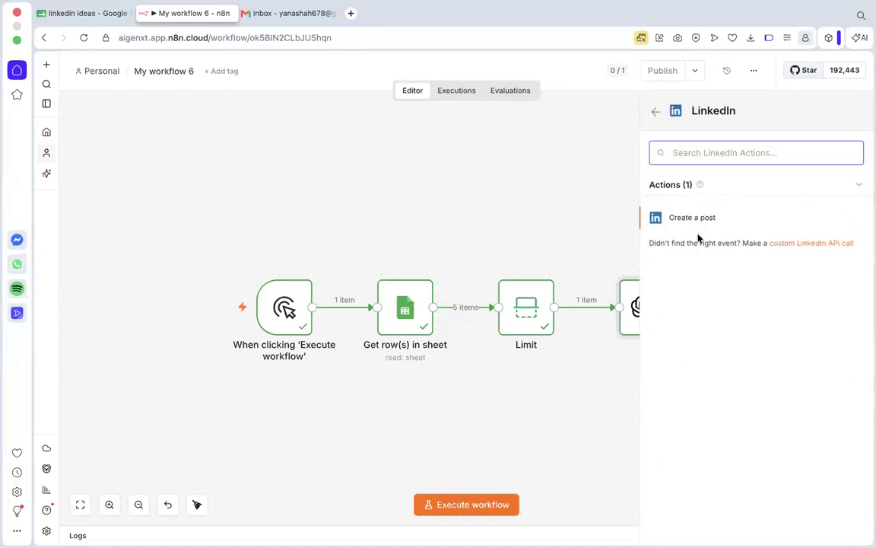
pyautogui.click(669, 222)
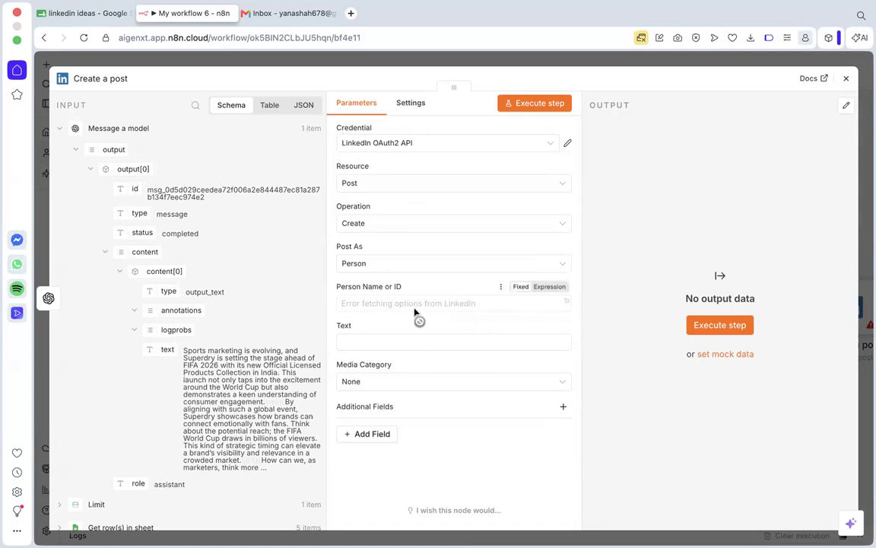
# Map the generated text from the Message a model output into the LinkedIn post's Text field.
pyautogui.tripleClick(457, 303)
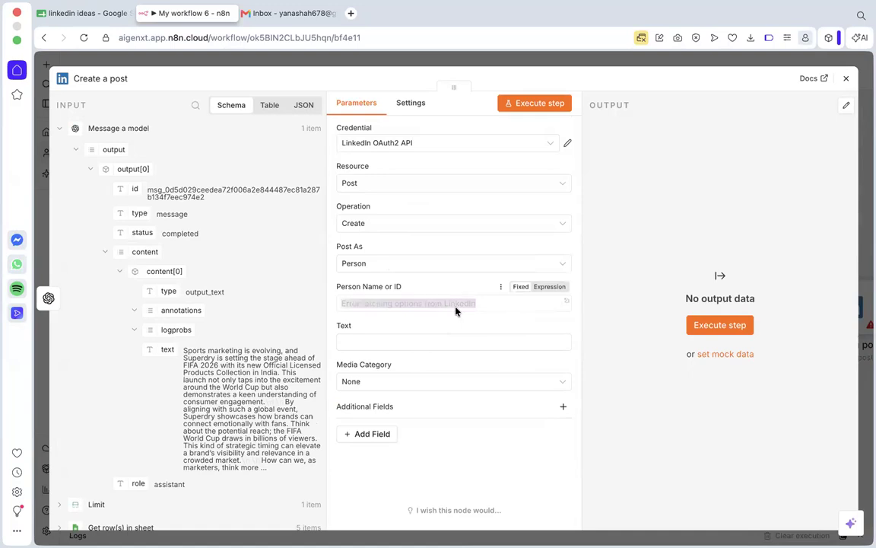
pyautogui.click(458, 309)
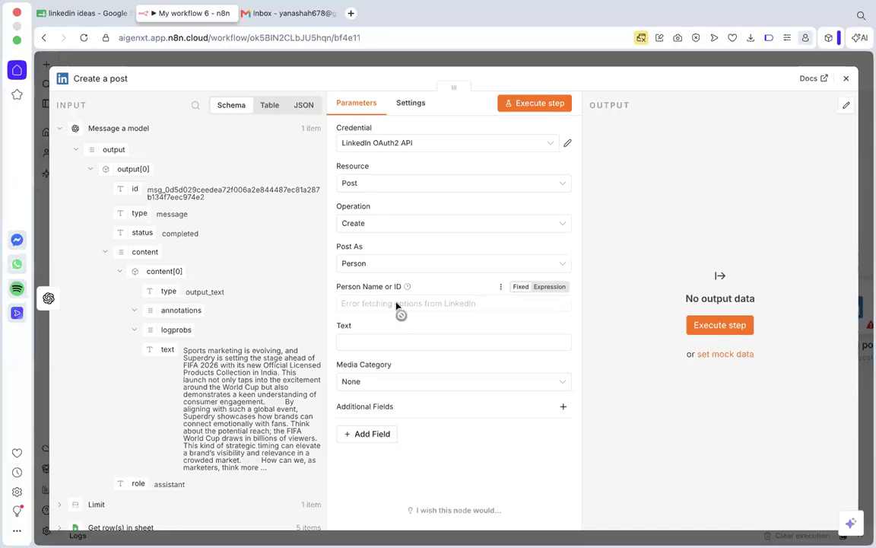
pyautogui.click(388, 344)
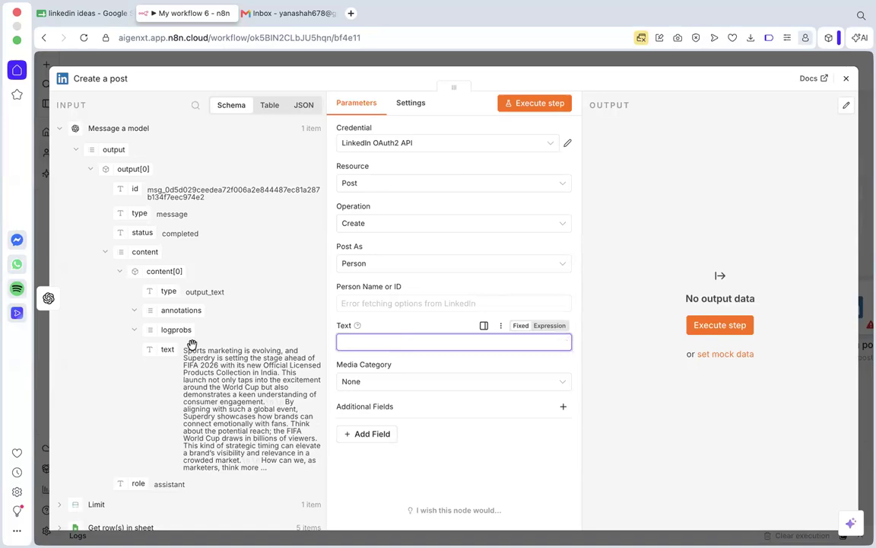
pyautogui.moveTo(168, 349); pyautogui.dragTo(357, 342)
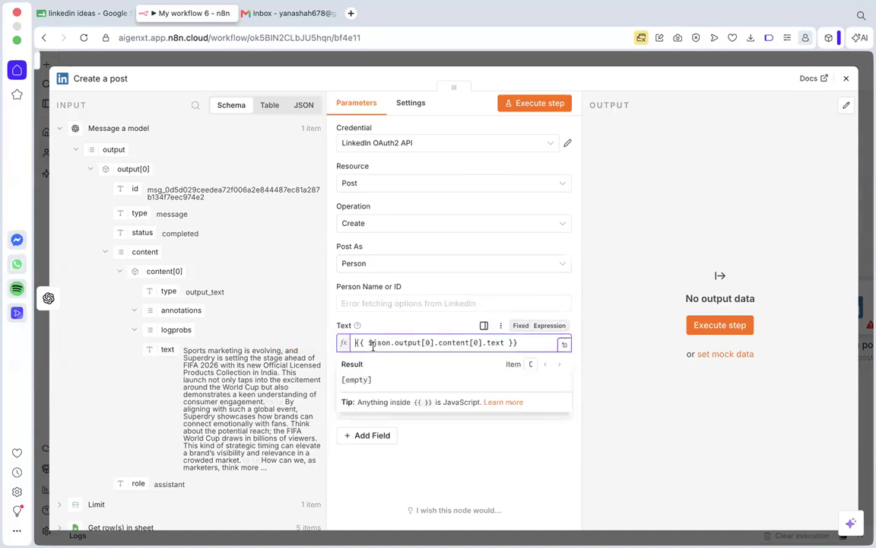
pyautogui.click(727, 297)
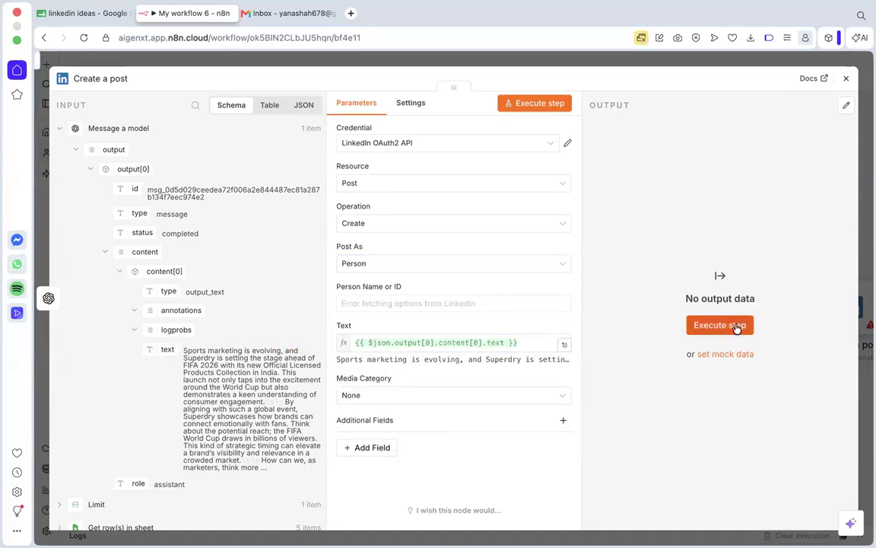
# Try to execute the Create a post node on its own.
pyautogui.click(734, 326)
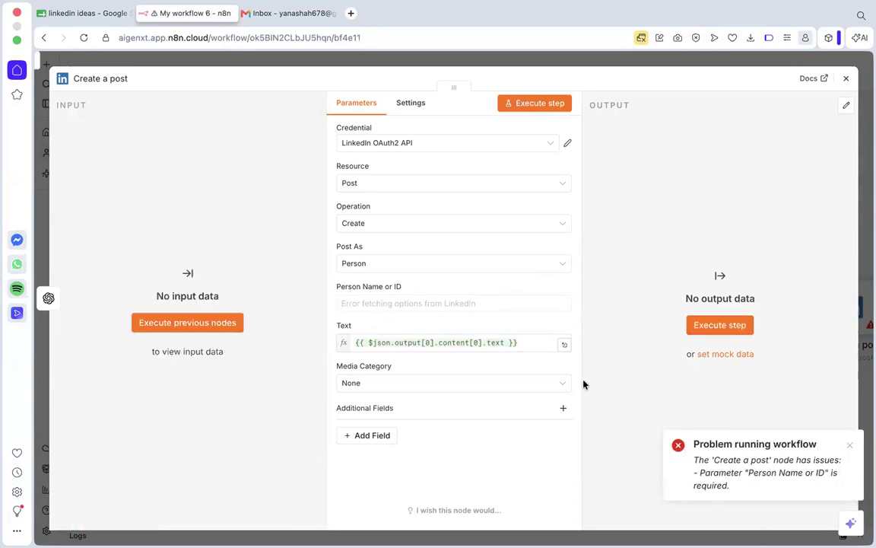
pyautogui.click(850, 446)
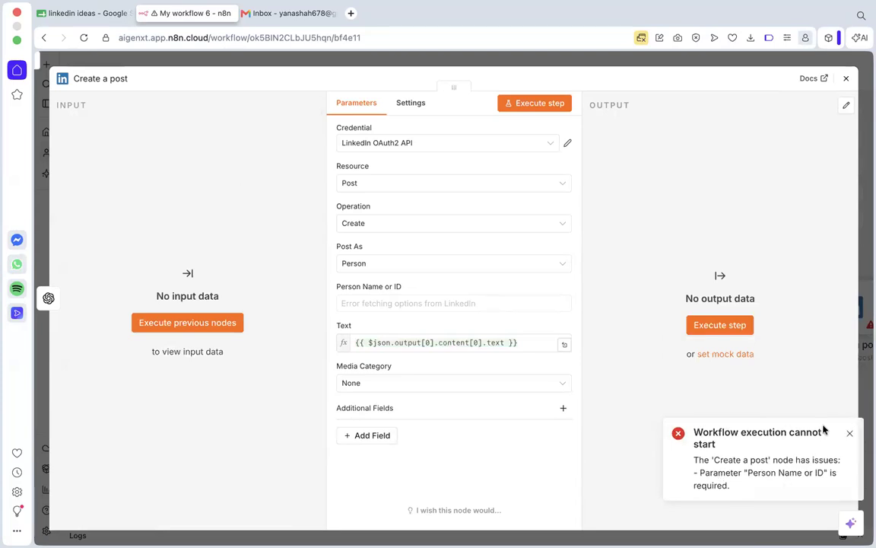
pyautogui.click(849, 433)
# Check the LinkedIn OAuth2 API credential's connection setup and the credential choices offered for the Create a post node.
pyautogui.click(447, 148)
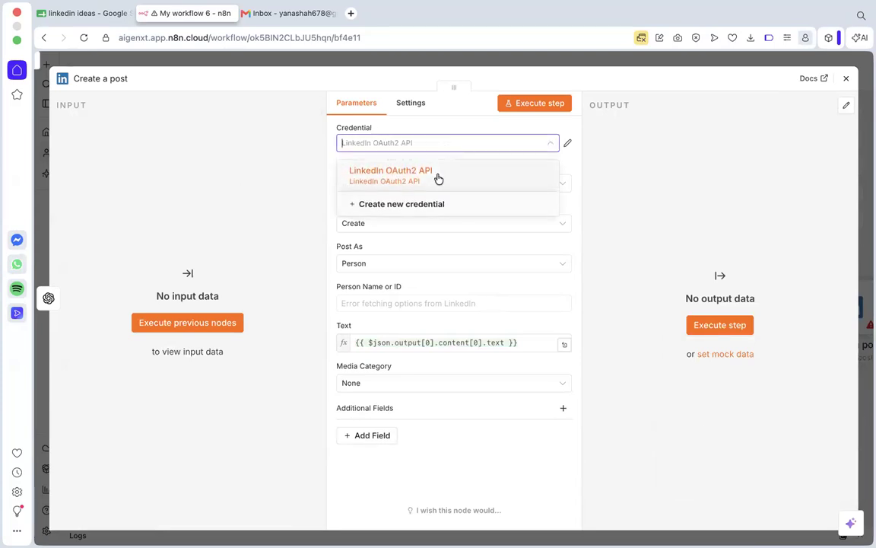
pyautogui.click(438, 178)
pyautogui.click(438, 179)
pyautogui.click(440, 144)
pyautogui.click(442, 146)
pyautogui.click(566, 145)
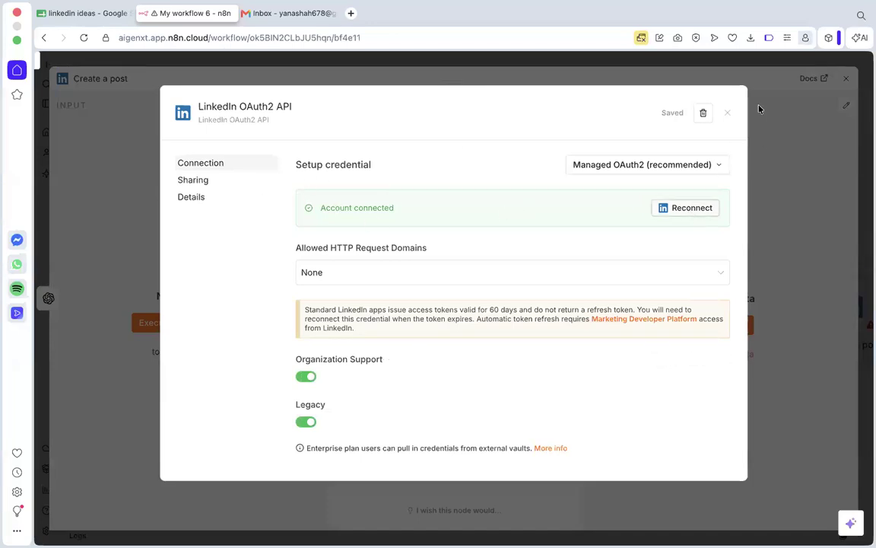
pyautogui.click(727, 114)
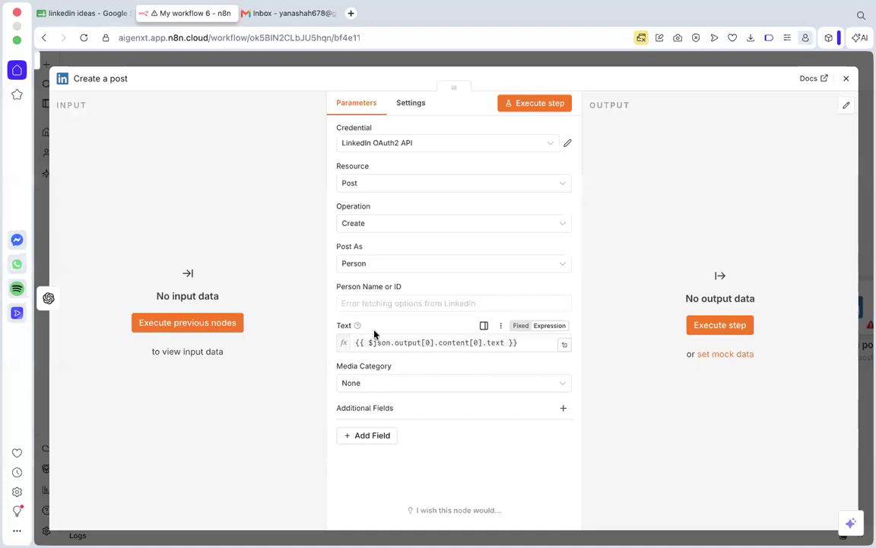
pyautogui.click(496, 146)
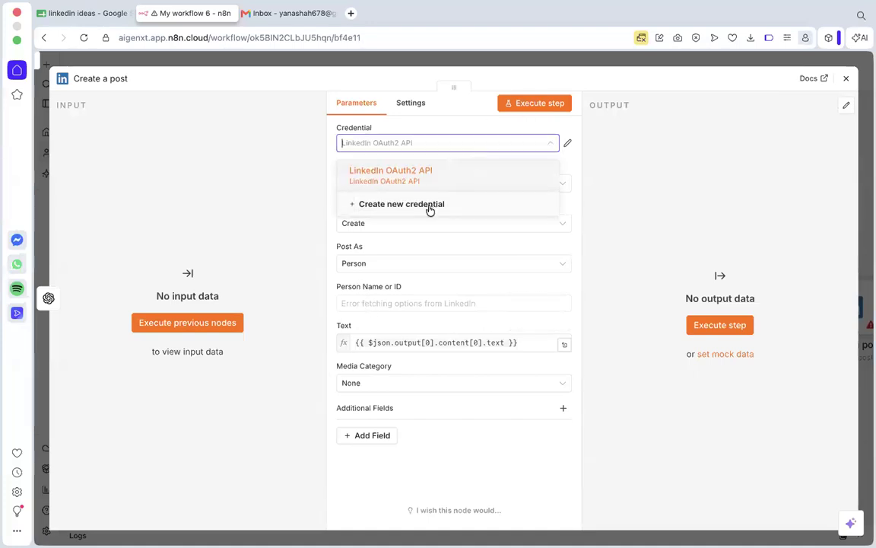
pyautogui.click(821, 136)
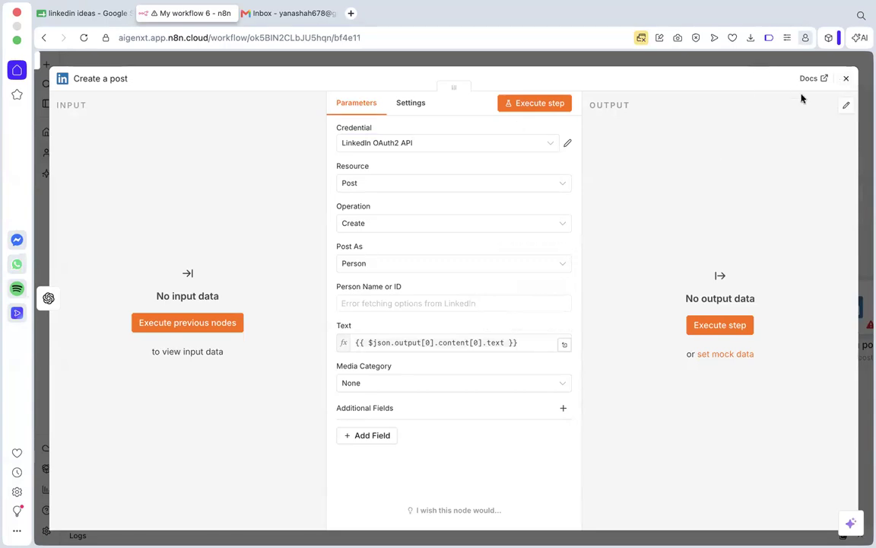
# Add a Gmail node with the Send a message action after the Create a post node and open its To field for editing.
pyautogui.click(845, 78)
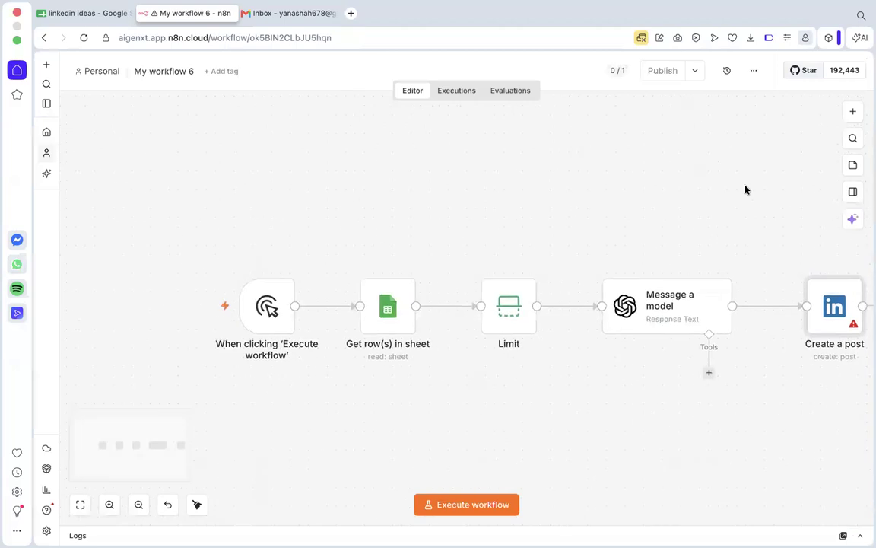
pyautogui.hscroll(3, 745, 190)
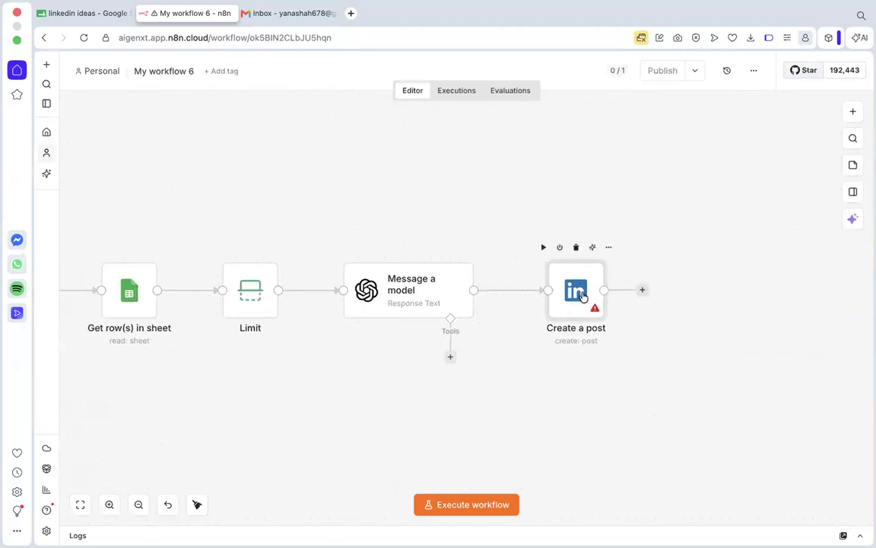
pyautogui.click(642, 289)
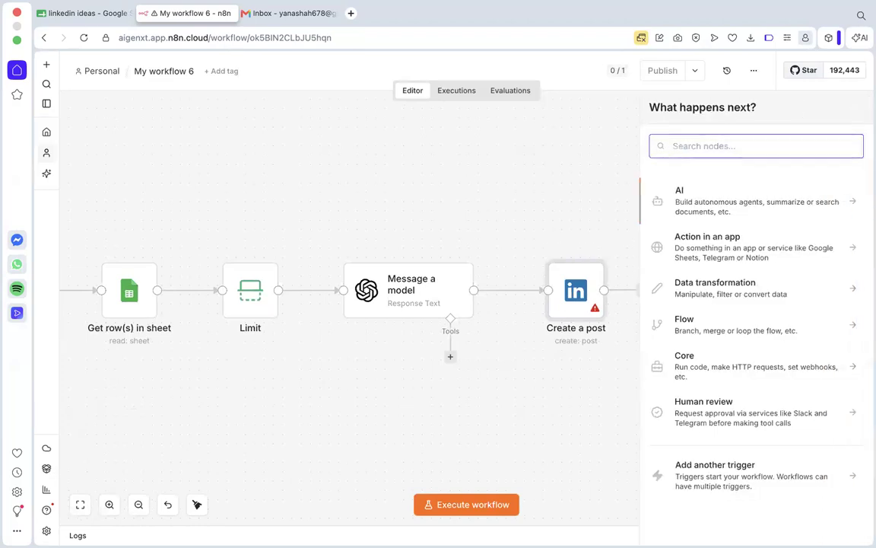
pyautogui.write('gmail')
pyautogui.click(696, 196)
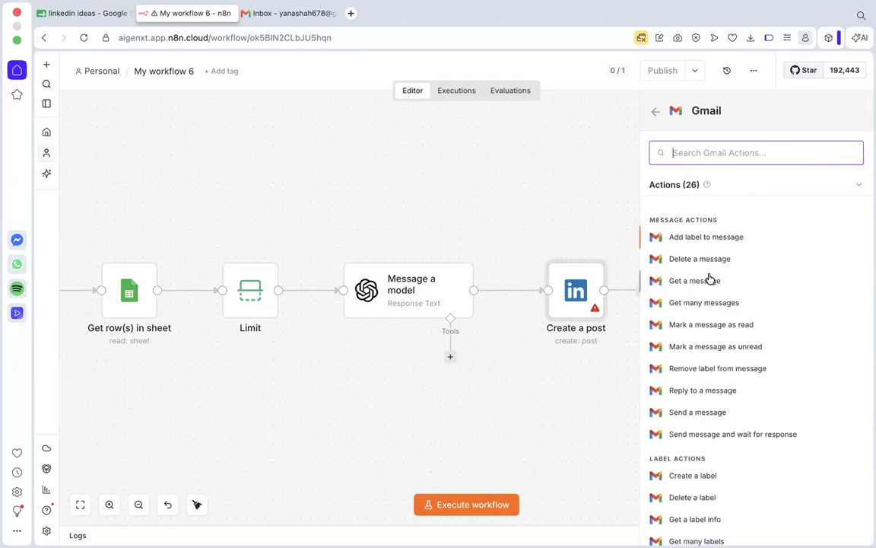
pyautogui.write('send')
pyautogui.click(694, 217)
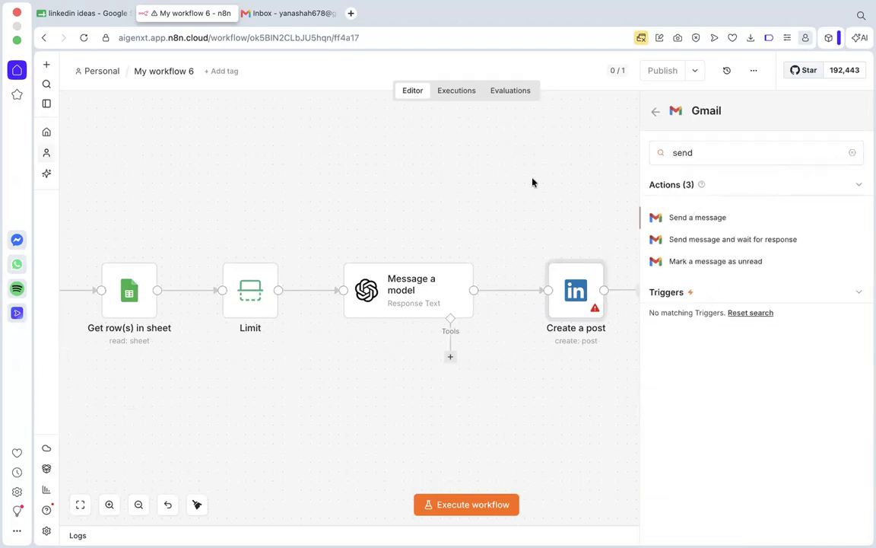
pyautogui.click(382, 263)
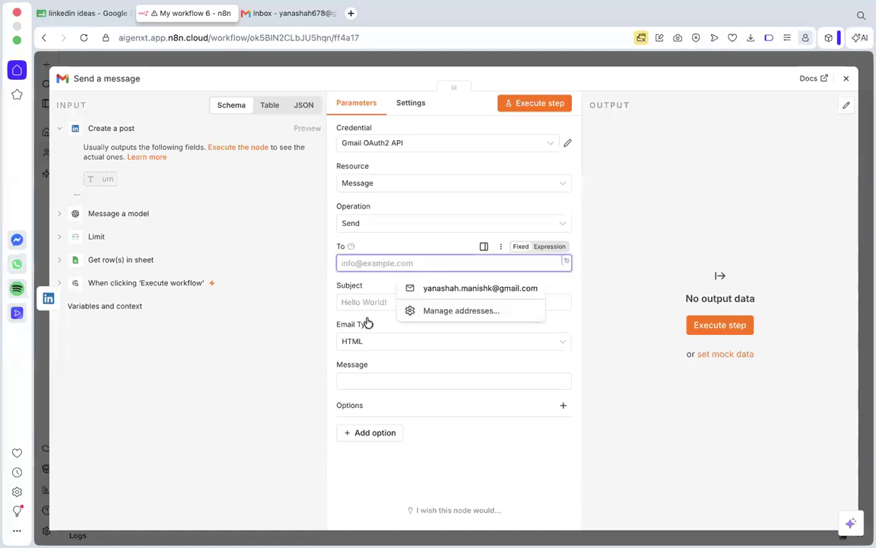
pyautogui.click(352, 510)
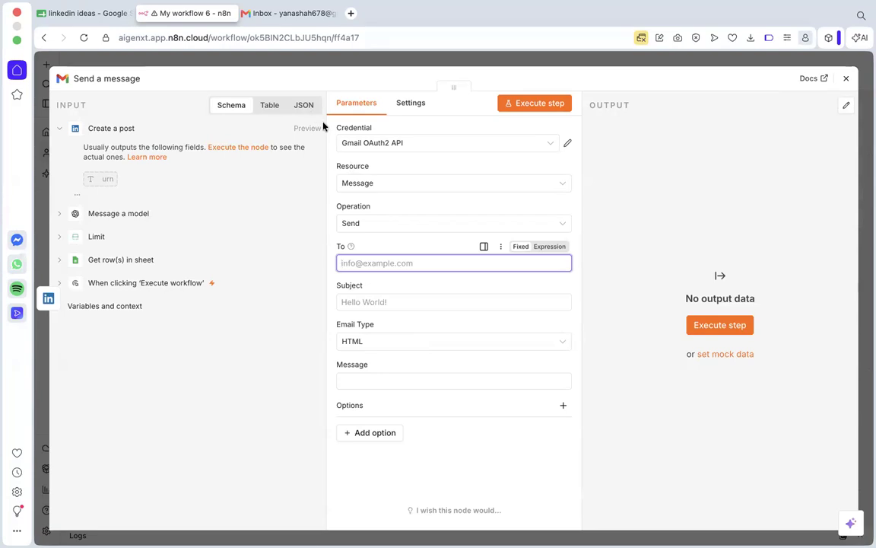
# Enter the recipient's e-mail address and set the subject to LINKEDIN MESSAGE for the Gmail message.
pyautogui.click(378, 262)
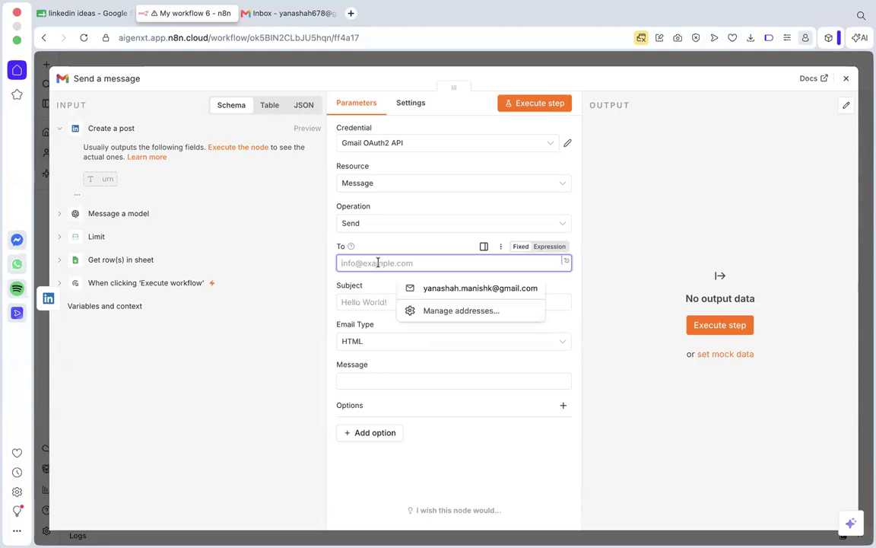
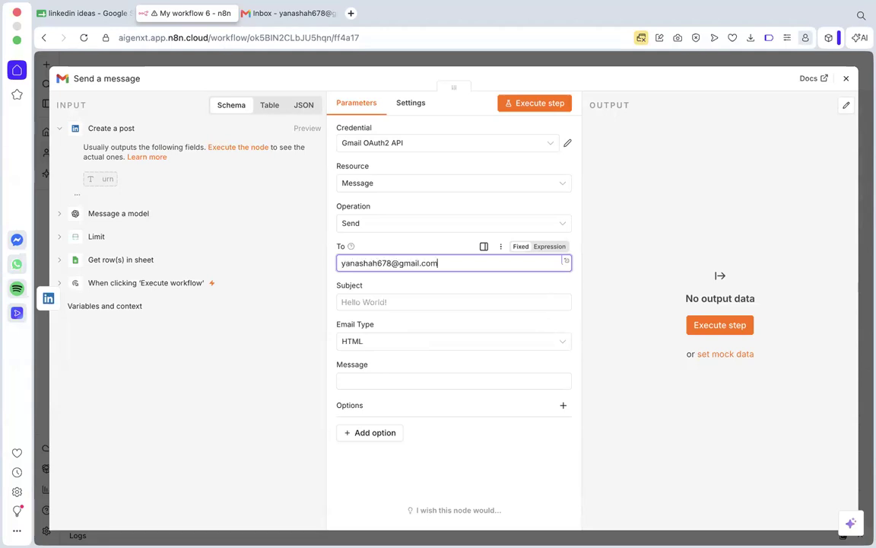
pyautogui.click(387, 301)
pyautogui.write('LiNKEDIN MESSAGE')
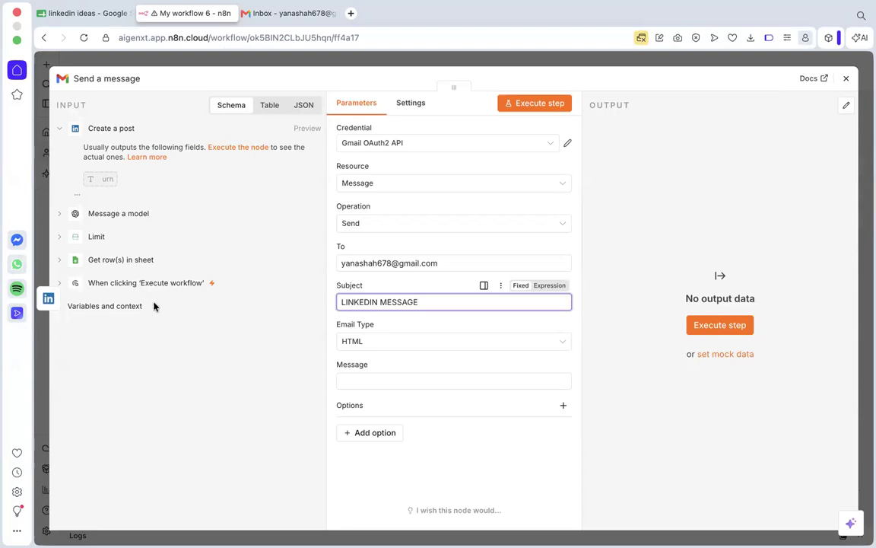
# Try to execute the previous nodes to load the Message a model output as input for the Gmail node.
pyautogui.click(116, 213)
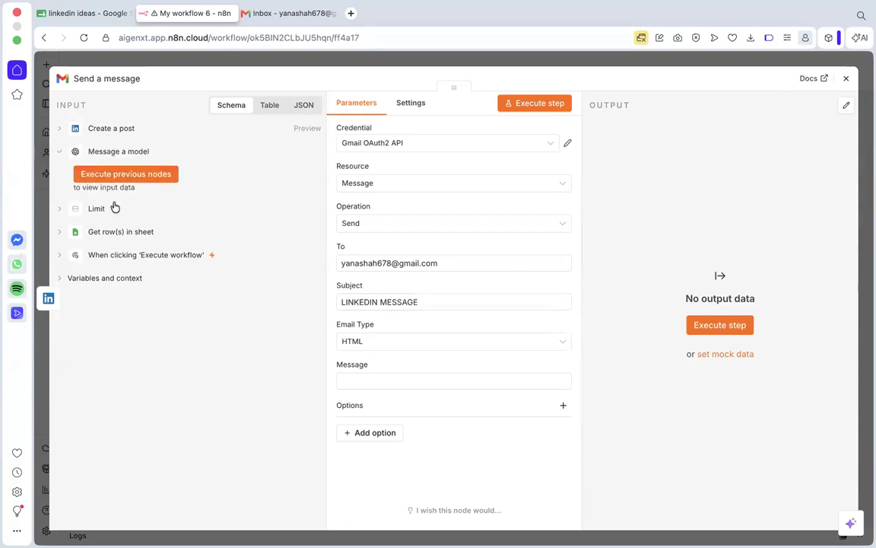
pyautogui.click(114, 206)
pyautogui.click(119, 152)
pyautogui.click(105, 128)
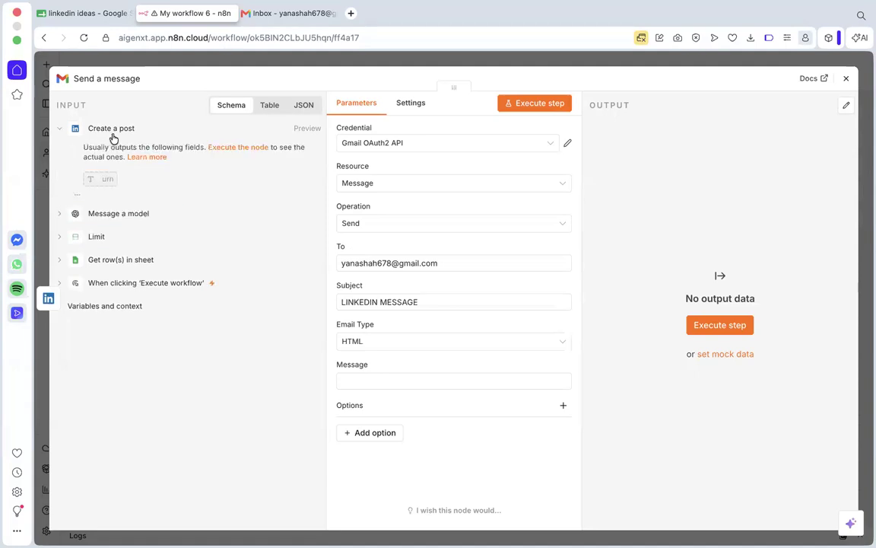
pyautogui.click(127, 213)
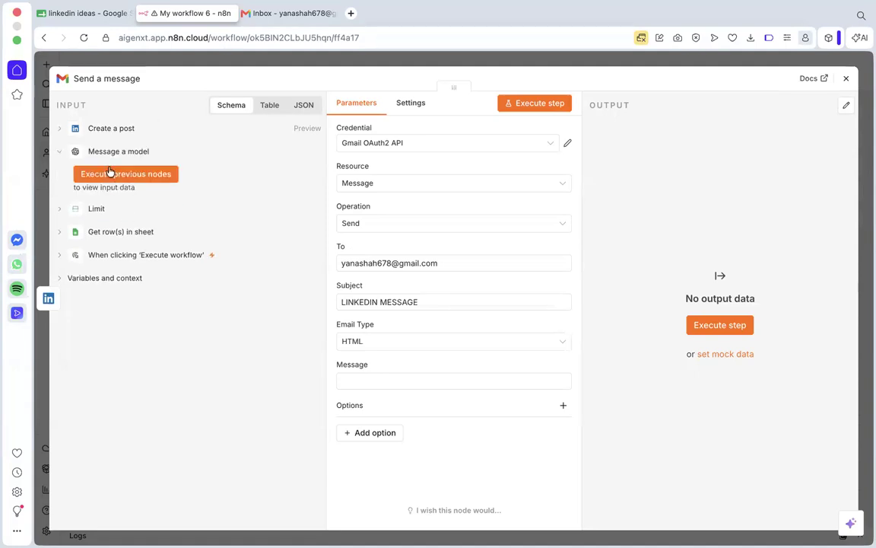
pyautogui.click(137, 174)
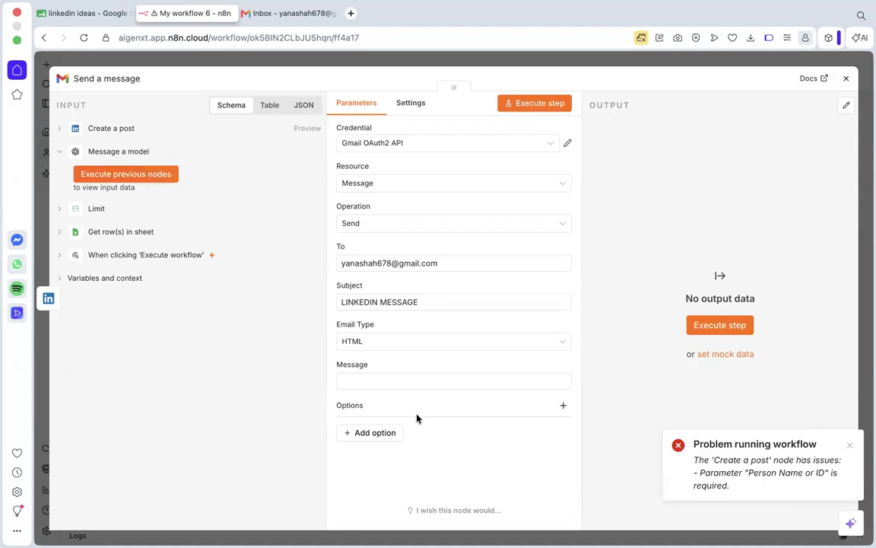
# Delete the Create a post node and execute the nodes preceding Send a message to load its input data.
pyautogui.click(849, 81)
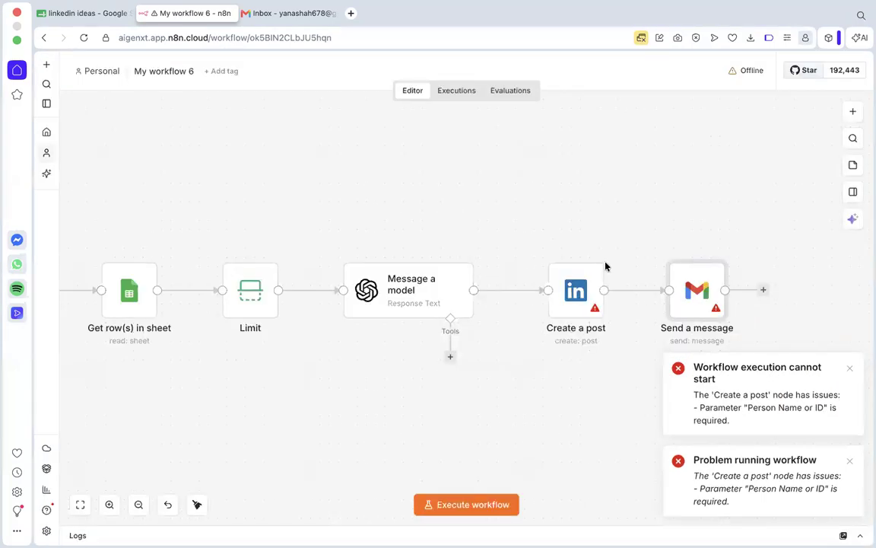
pyautogui.click(575, 249)
pyautogui.doubleClick(675, 296)
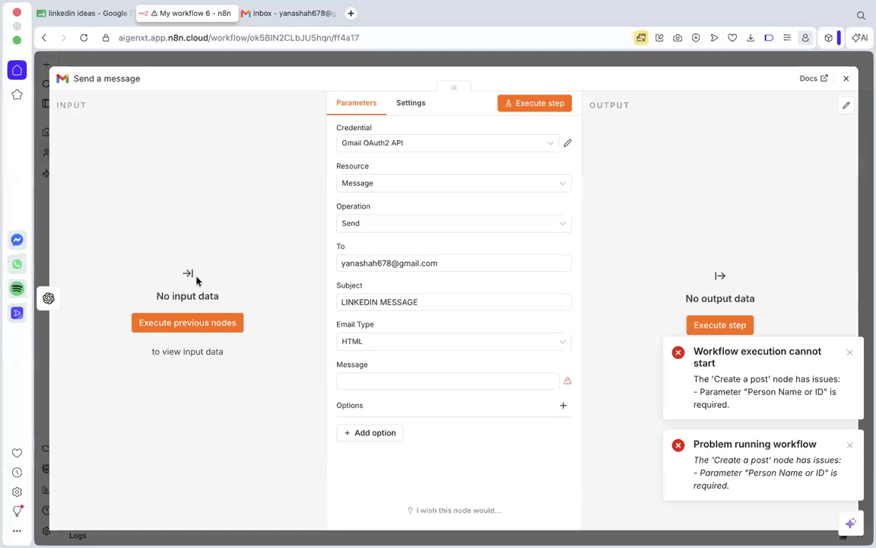
pyautogui.click(196, 321)
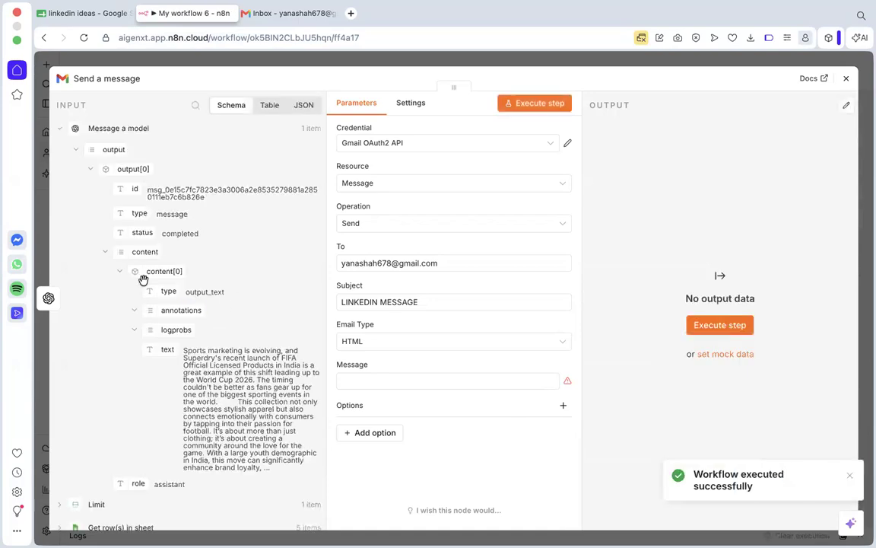
# Map the generated text from the Message a model output into the Gmail node's Message field as {{ $json.output[0].content[0].text }}.
pyautogui.scroll(-2, 210, 316)
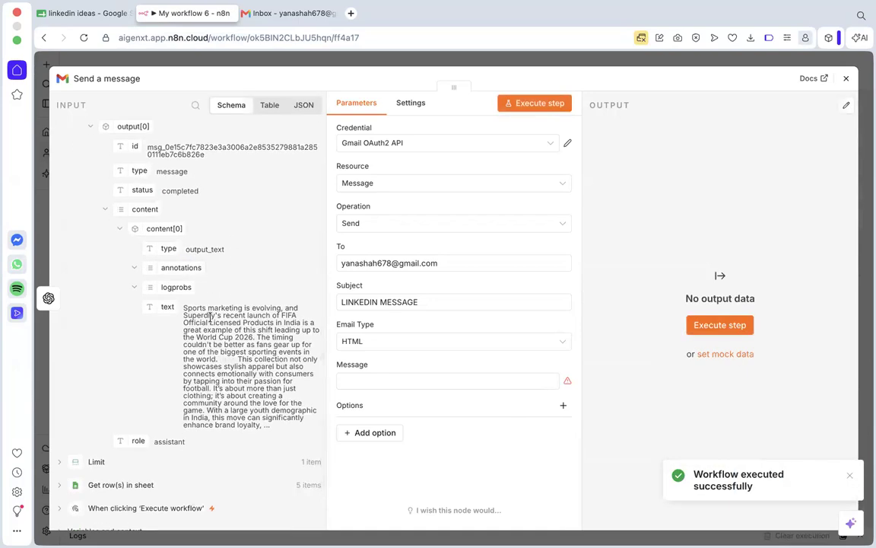
pyautogui.scroll(-1, 213, 257)
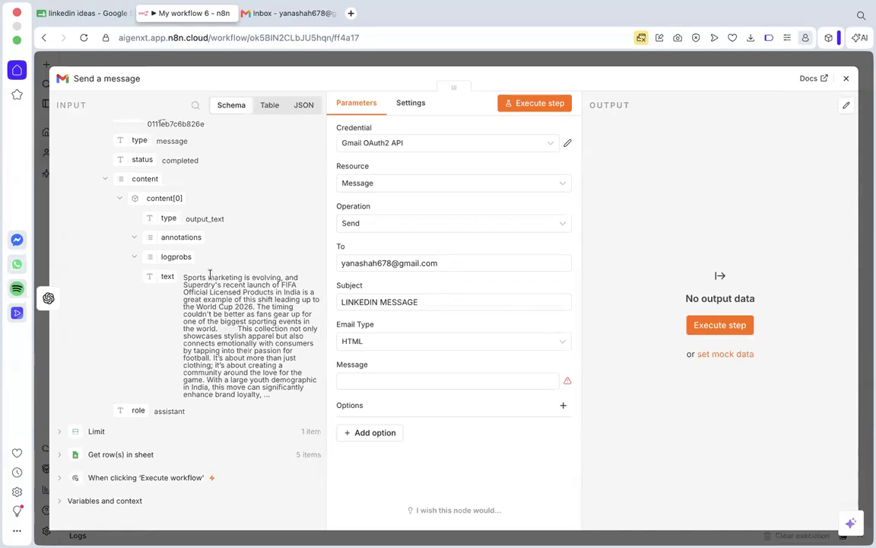
pyautogui.scroll(-1, 190, 248)
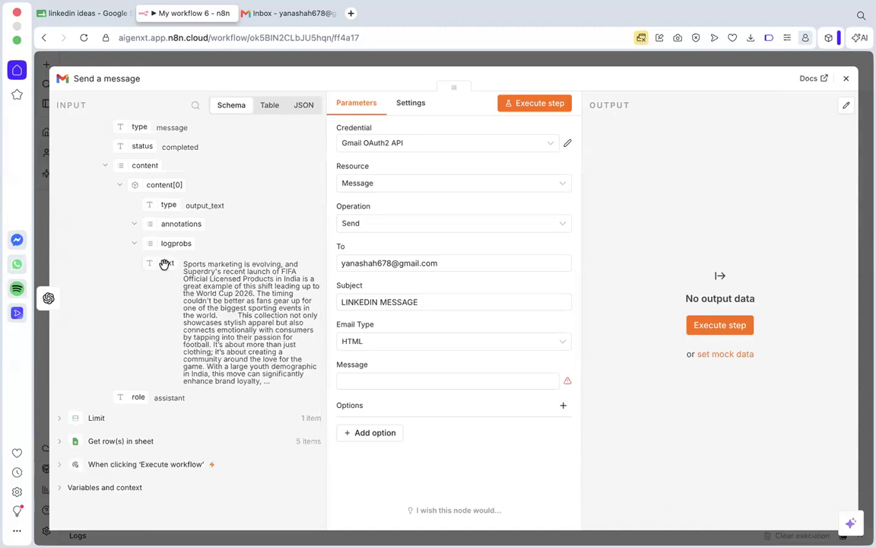
pyautogui.click(429, 384)
pyautogui.write('{{ $json.output[0].content[0].text }}')
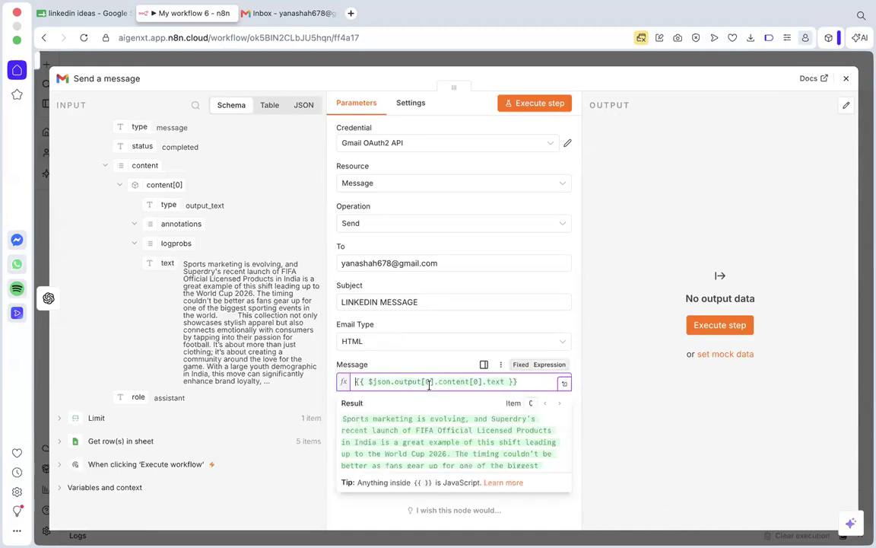
pyautogui.click(687, 441)
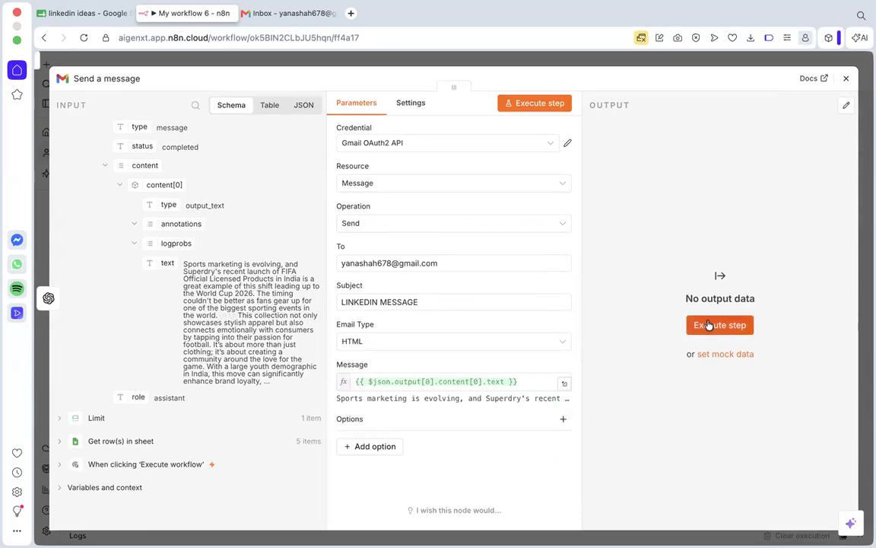
# Execute the Send a message node and open the newly received LINKEDIN MESSAGE e-mail in the Gmail inbox.
pyautogui.click(708, 324)
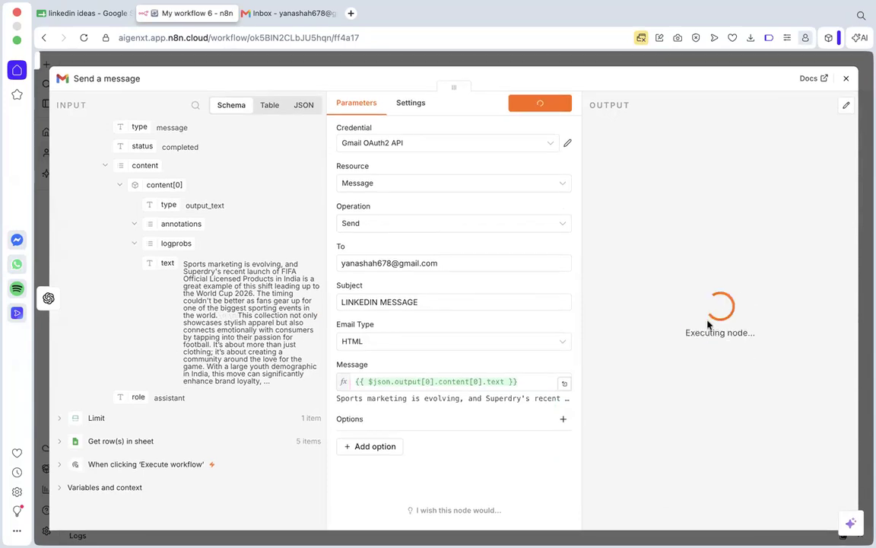
pyautogui.click(845, 79)
pyautogui.click(293, 13)
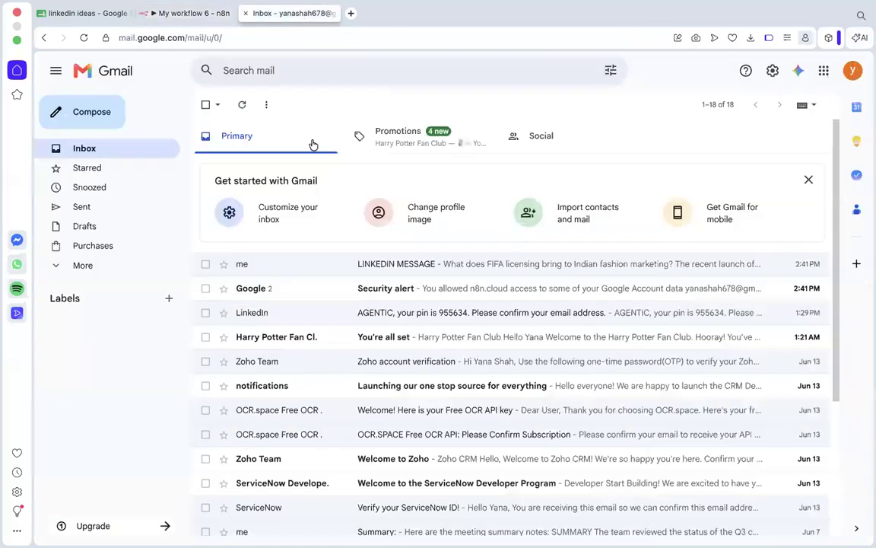
pyautogui.click(84, 38)
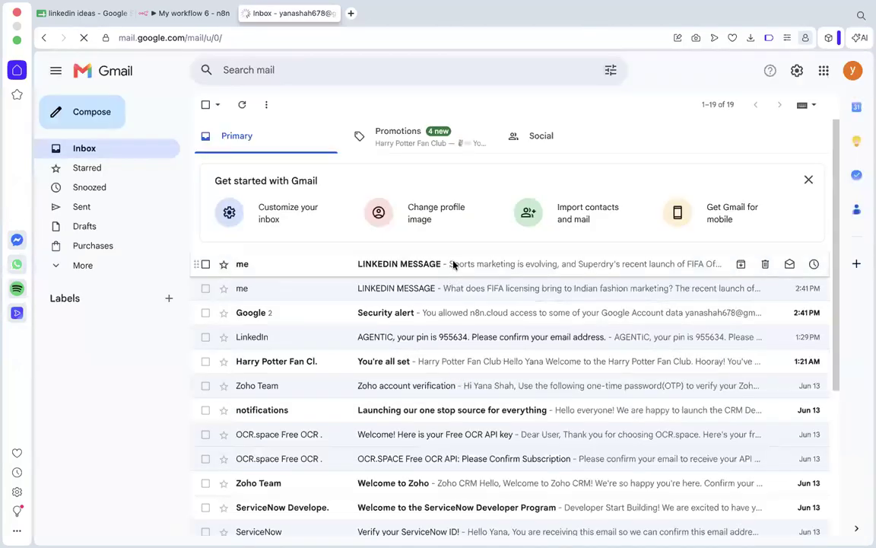
pyautogui.click(453, 263)
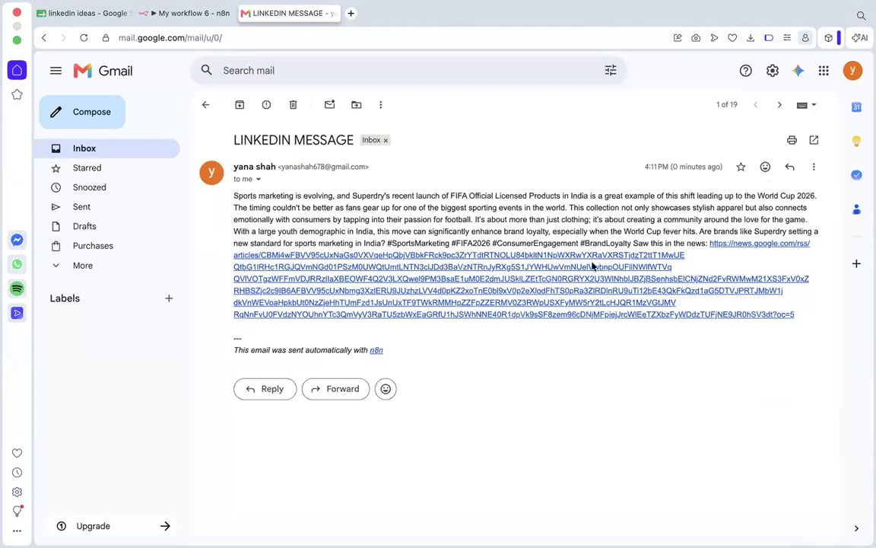
# Back in n8n, add "Use newlines and format the text for readability." to the Message a model prompt after the em dash instruction.
pyautogui.click(182, 15)
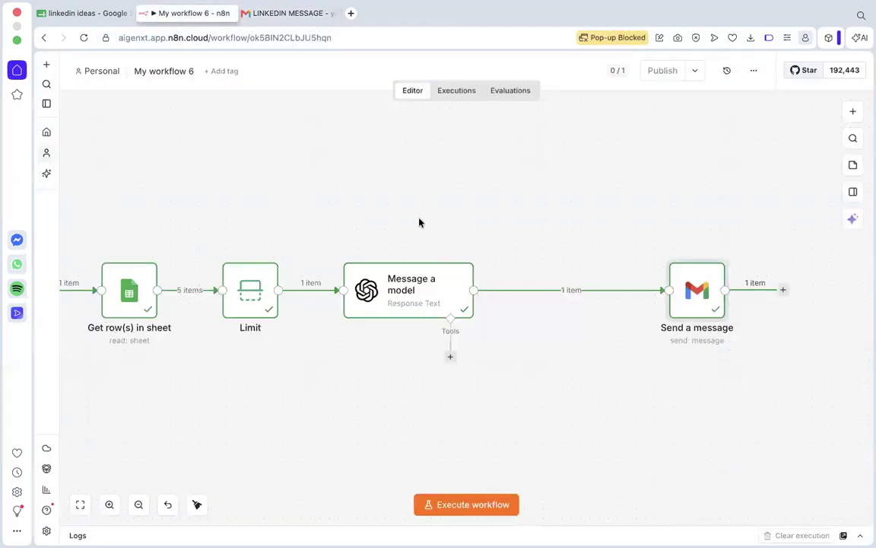
pyautogui.doubleClick(440, 287)
pyautogui.scroll(-5, 423, 319)
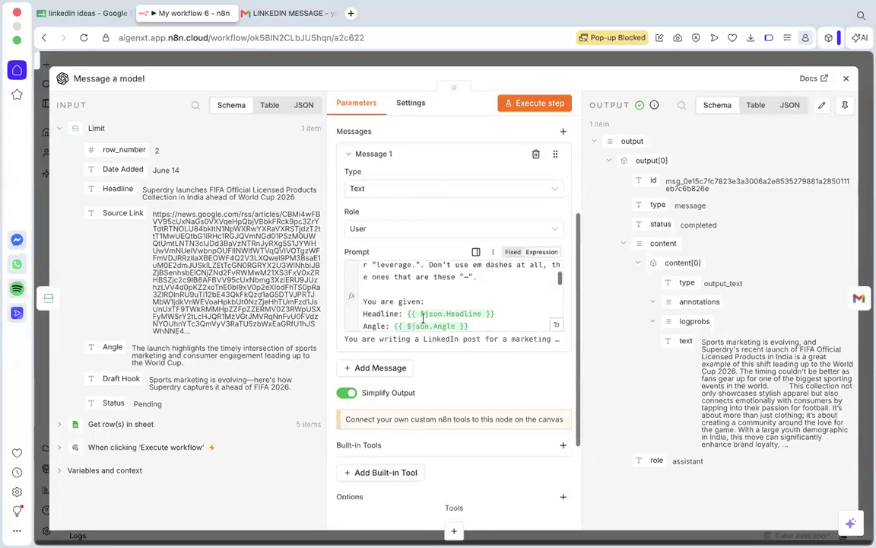
pyautogui.scroll(-8, 424, 319)
pyautogui.scroll(7, 423, 320)
pyautogui.scroll(1, 423, 320)
pyautogui.click(486, 285)
pyautogui.scroll(-1, 487, 285)
pyautogui.scroll(1, 487, 285)
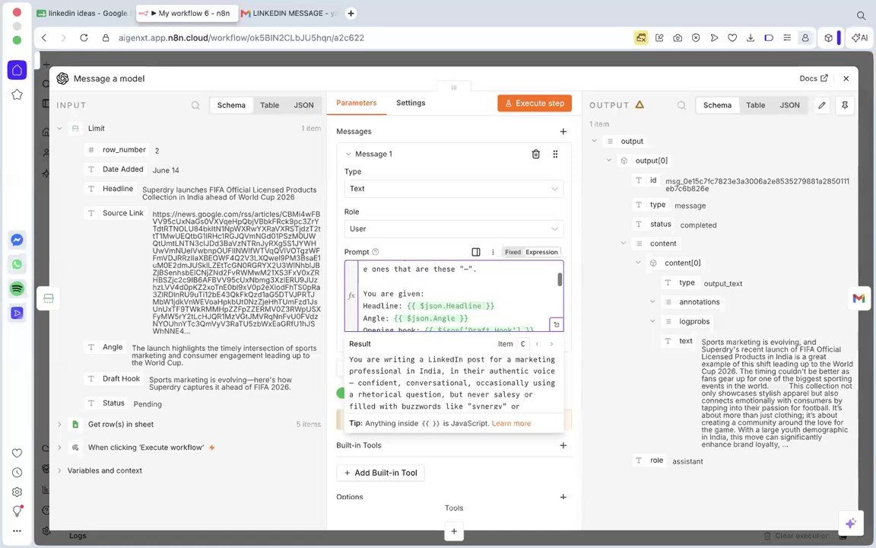
pyautogui.scroll(1, 483, 302)
pyautogui.write('". Use newlines and format the text for reada')
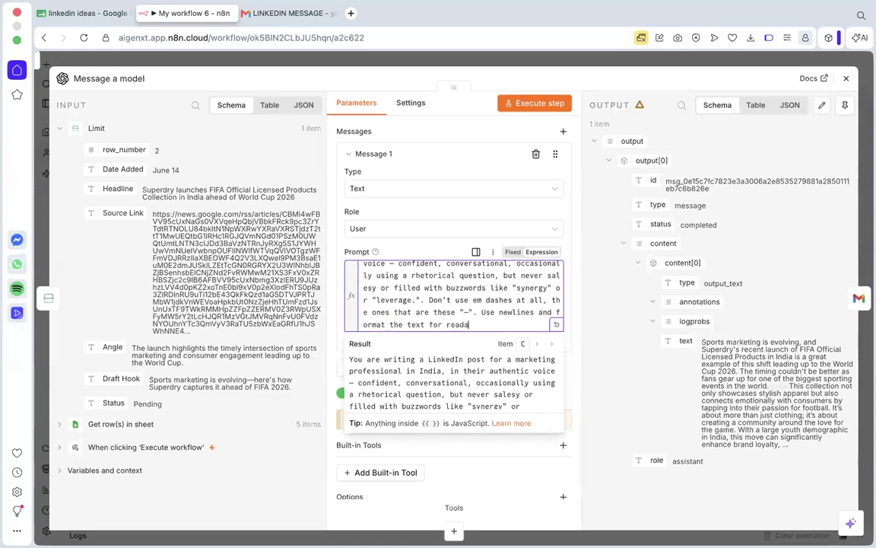
pyautogui.write('bility. (\\n')
pyautogui.moveTo(522, 324); pyautogui.dragTo(503, 325)
pyautogui.press('BackSpace')
pyautogui.click(847, 81)
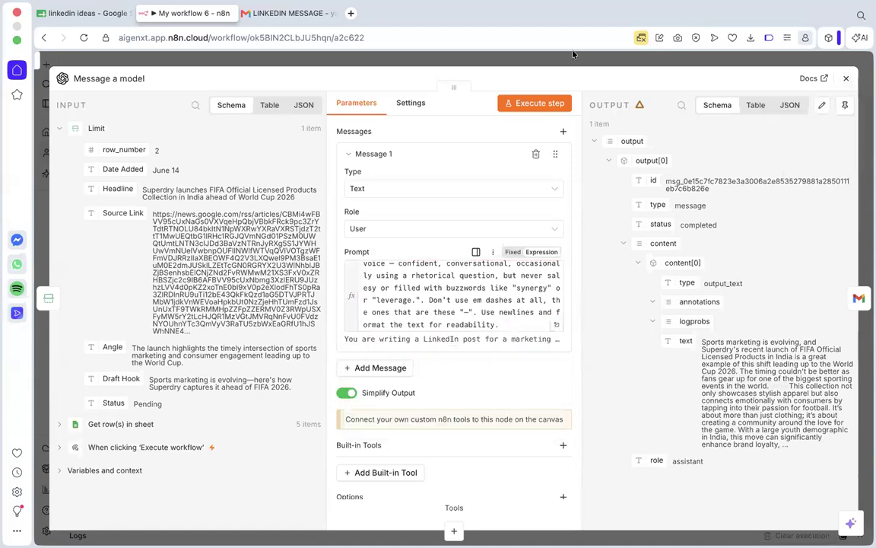
# Switch to Gmail and examine the hashtags in the LINKEDIN MESSAGE e-mail.
pyautogui.click(282, 15)
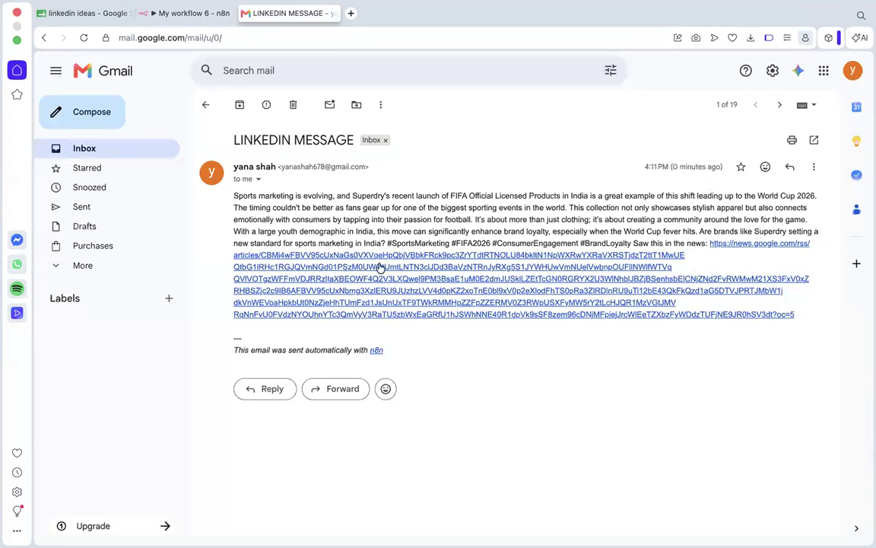
pyautogui.moveTo(387, 243); pyautogui.dragTo(630, 243)
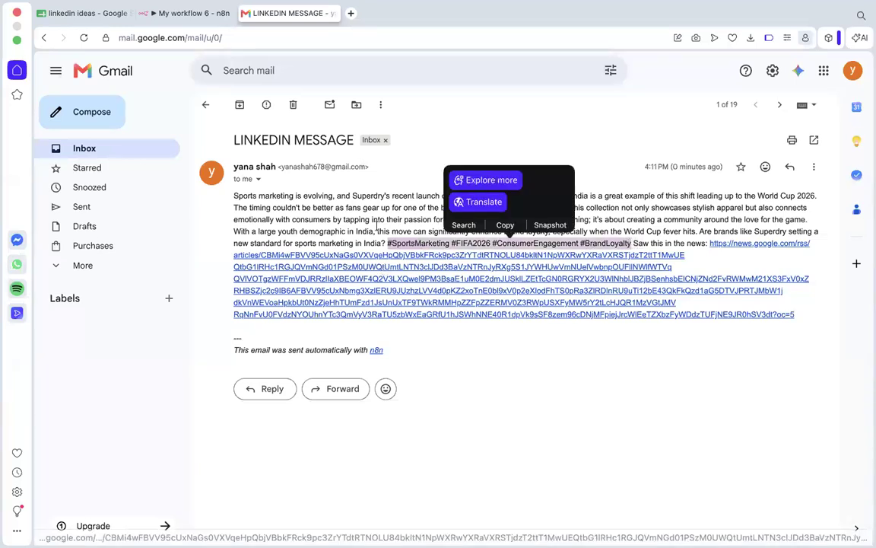
pyautogui.click(390, 238)
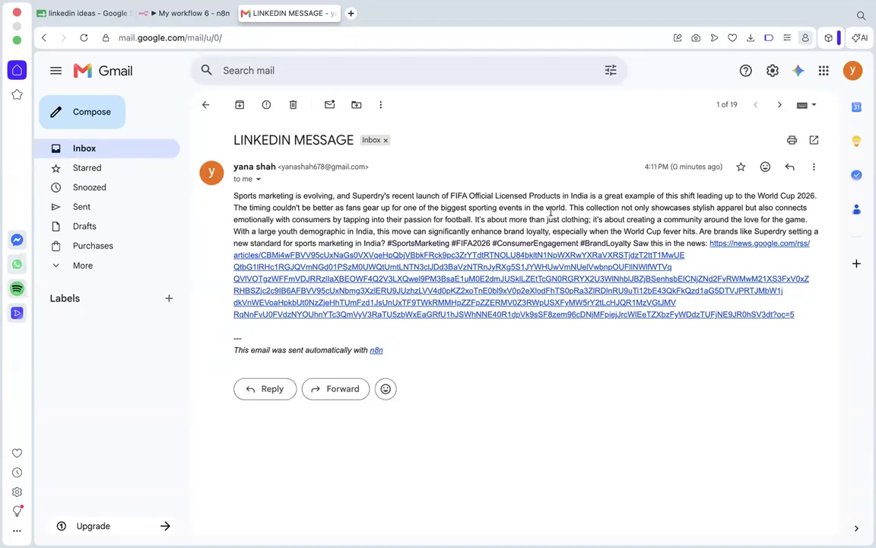
# Open the e-mail's news link in a new tab, check the source article and close the tab.
pyautogui.rightClick(569, 315)
pyautogui.click(610, 158)
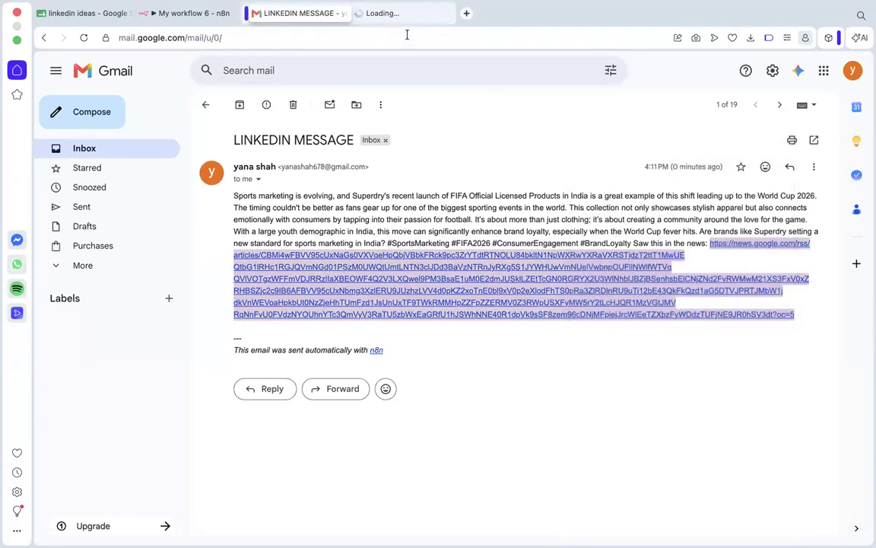
pyautogui.click(403, 12)
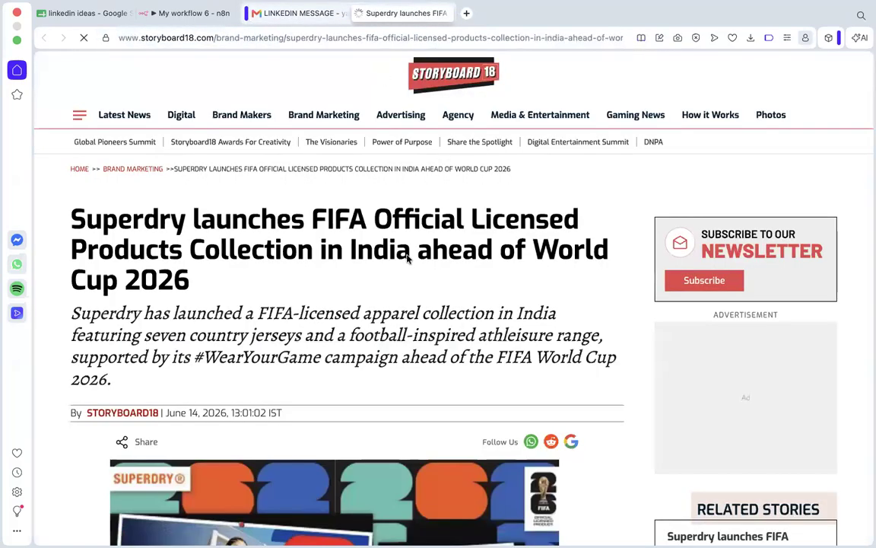
pyautogui.scroll(-3, 371, 251)
pyautogui.scroll(-5, 413, 285)
pyautogui.scroll(8, 414, 285)
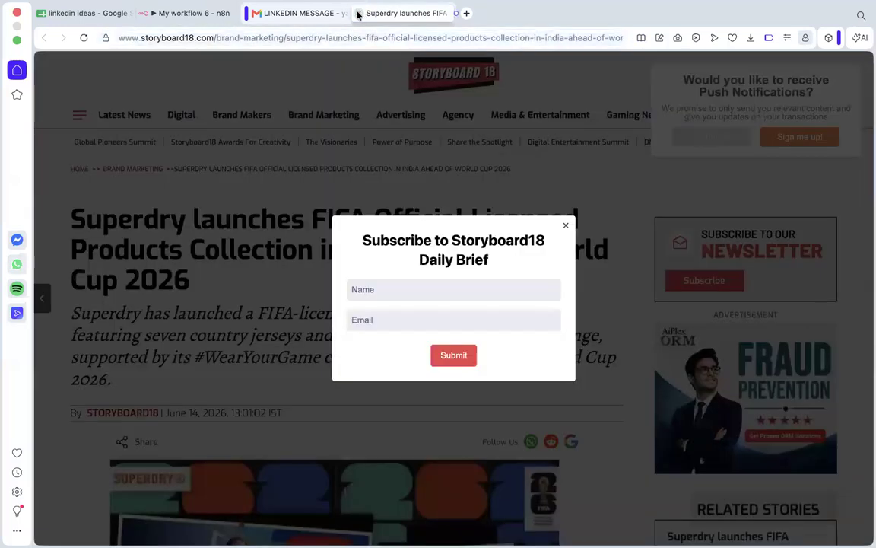
pyautogui.hotkey('ctrl', 'w')
pyautogui.click(516, 214)
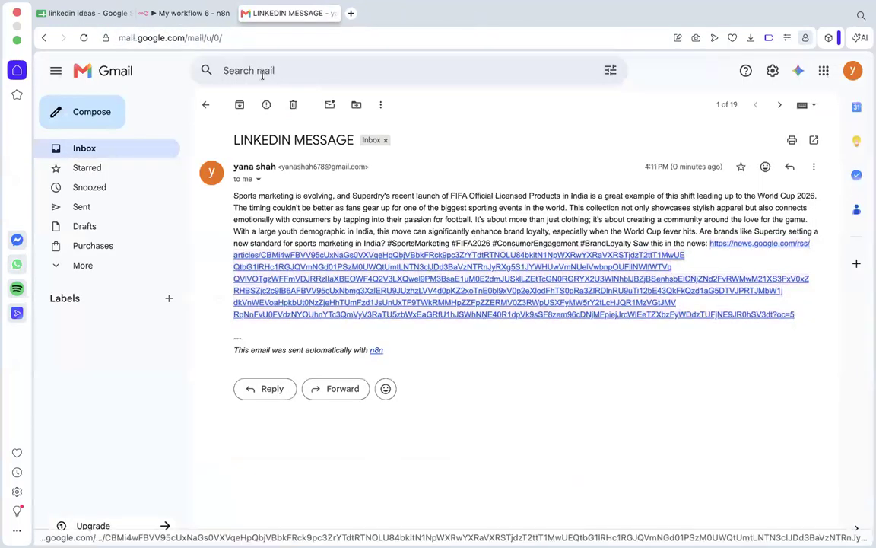
# Return to n8n, execute the Message a model node with the revised prompt and review the line breaks in the generated text.
pyautogui.click(176, 17)
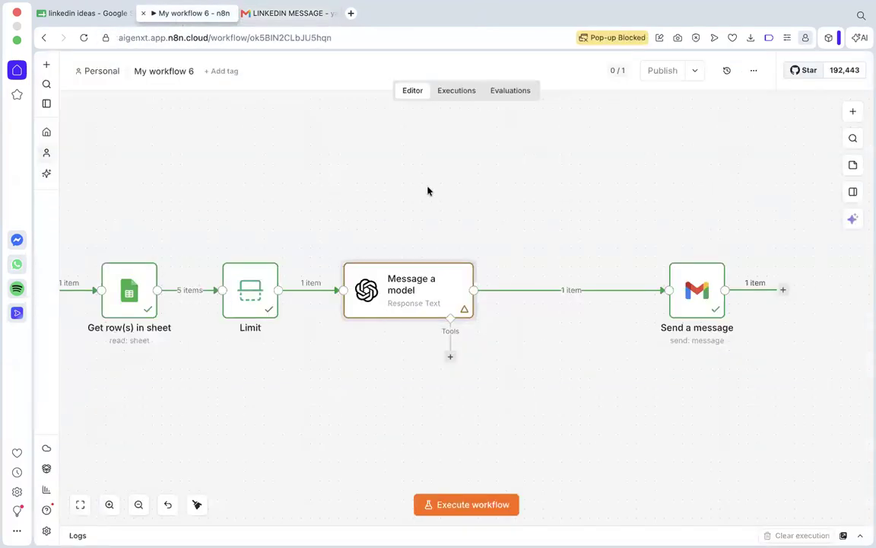
pyautogui.doubleClick(445, 293)
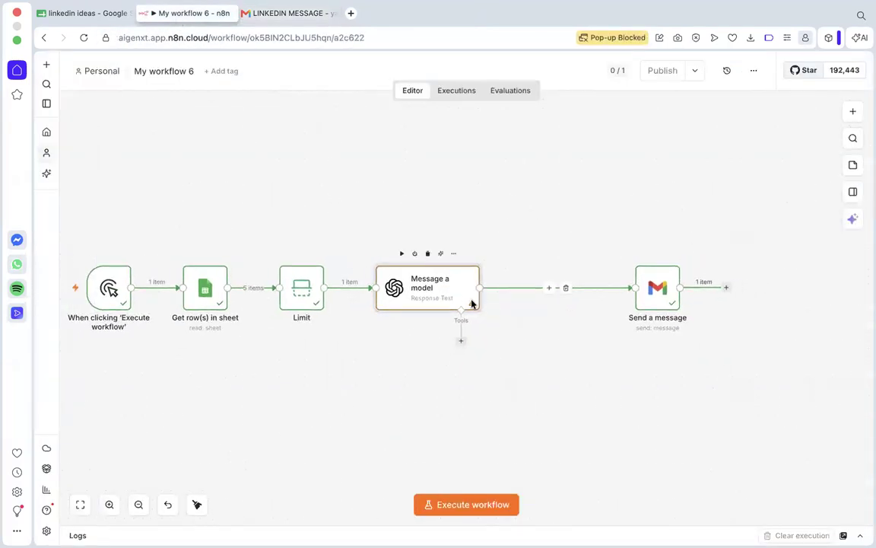
pyautogui.scroll(-1, 503, 342)
pyautogui.click(535, 107)
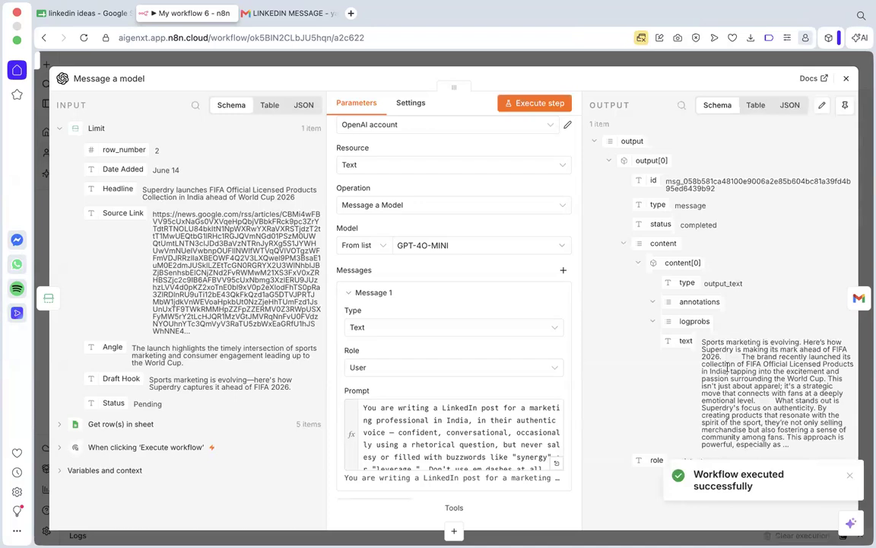
pyautogui.moveTo(725, 362)
pyautogui.mouseDown()
pyautogui.moveTo(736, 359)
pyautogui.moveTo(722, 356)
pyautogui.mouseUp()
pyautogui.moveTo(775, 402); pyautogui.dragTo(756, 400)
pyautogui.click(769, 441)
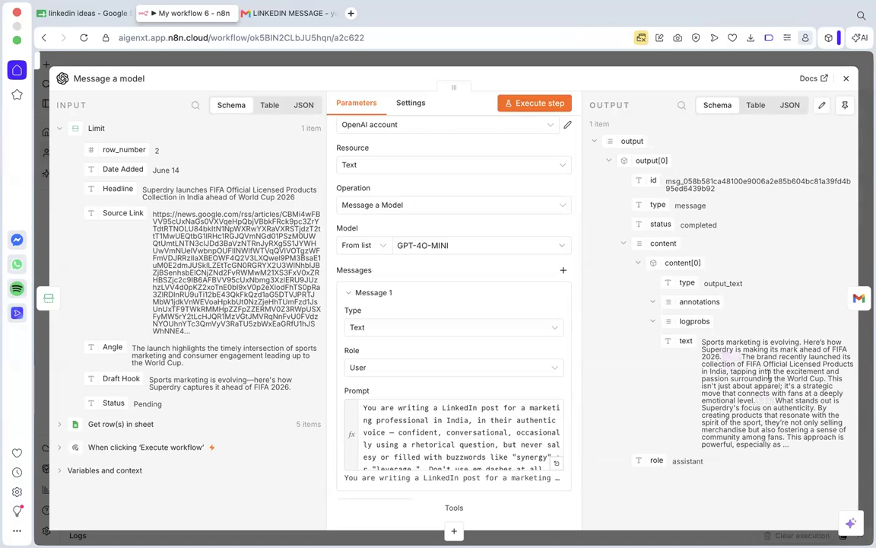
# Close the Message a model node and execute the Gmail Send a message node to e-mail the newly generated post.
pyautogui.click(846, 79)
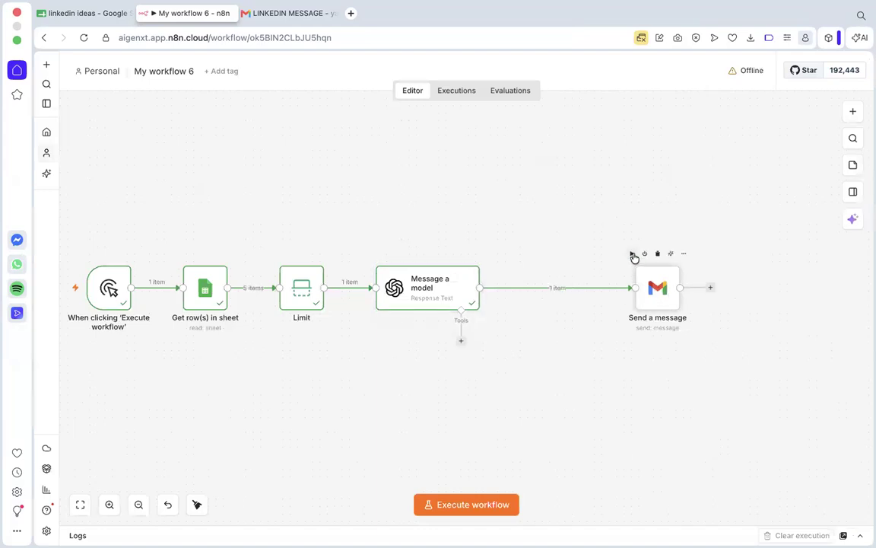
pyautogui.click(632, 254)
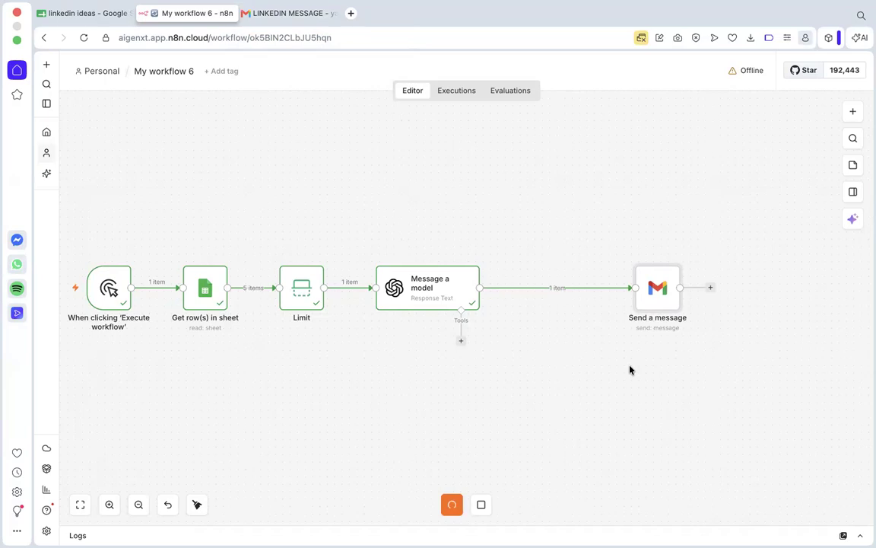
pyautogui.doubleClick(655, 295)
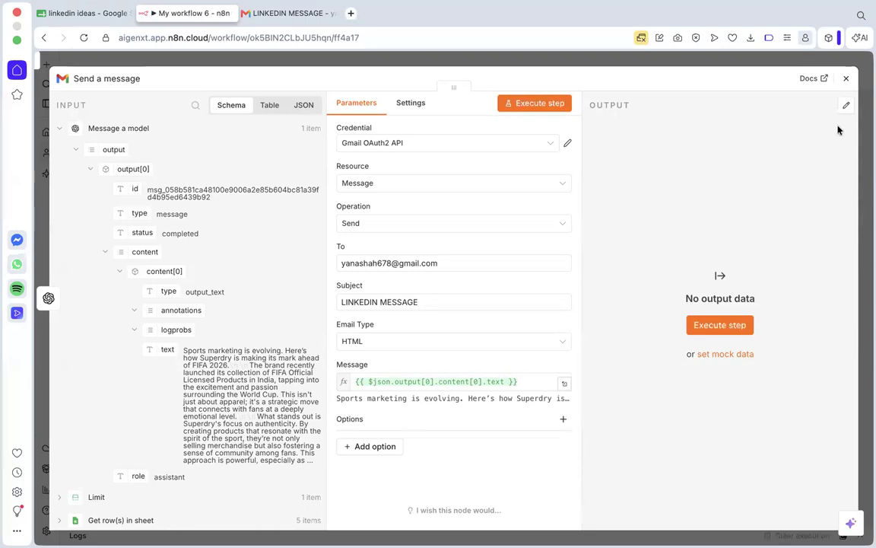
pyautogui.click(759, 66)
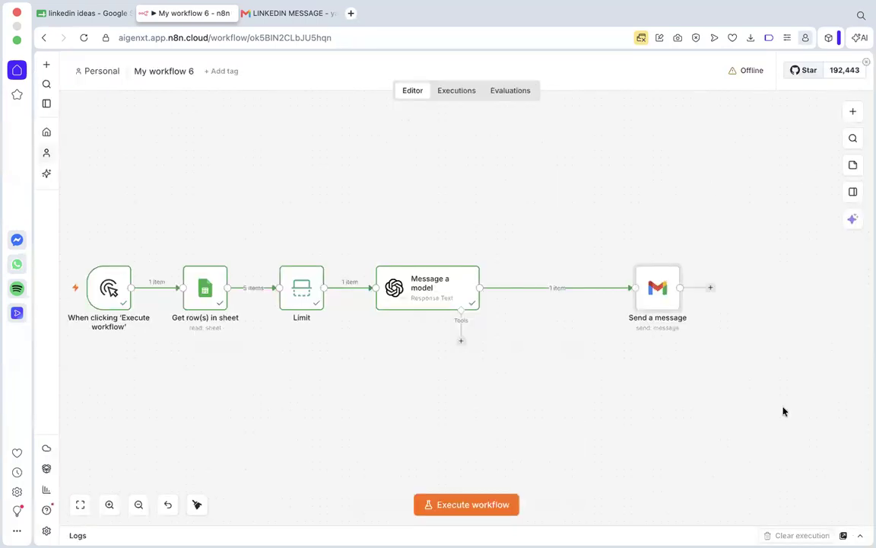
pyautogui.doubleClick(664, 306)
pyautogui.click(764, 73)
pyautogui.moveTo(634, 257)
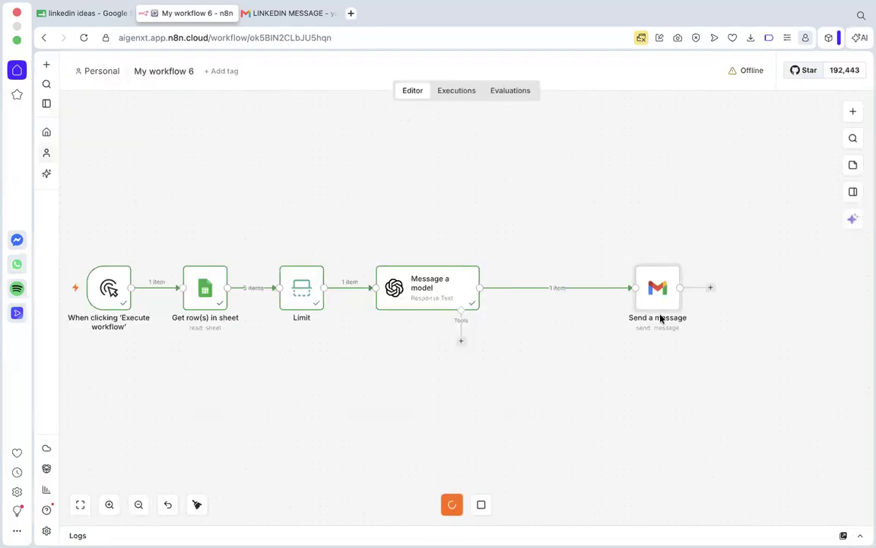
# Switch to Gmail, reload the inbox and read the newest LINKEDIN MESSAGE e-mail to check its formatting and source link.
pyautogui.click(287, 14)
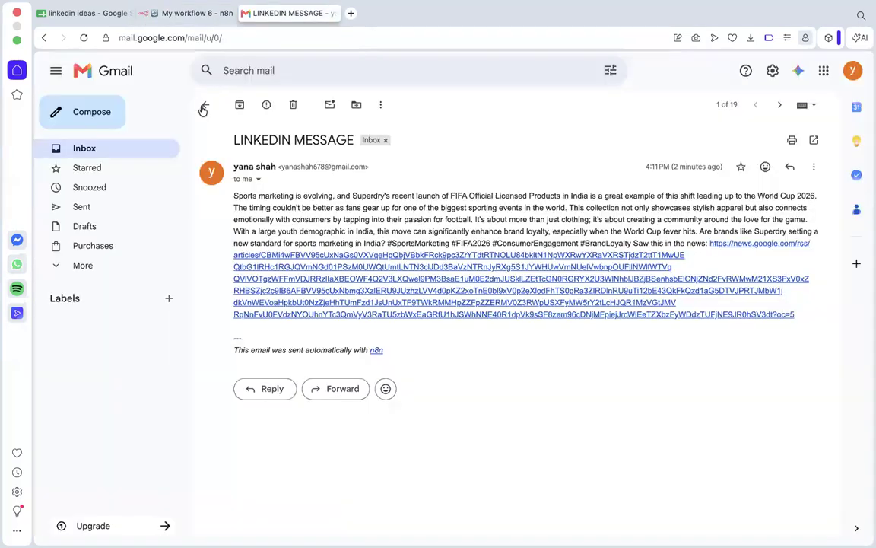
pyautogui.click(82, 38)
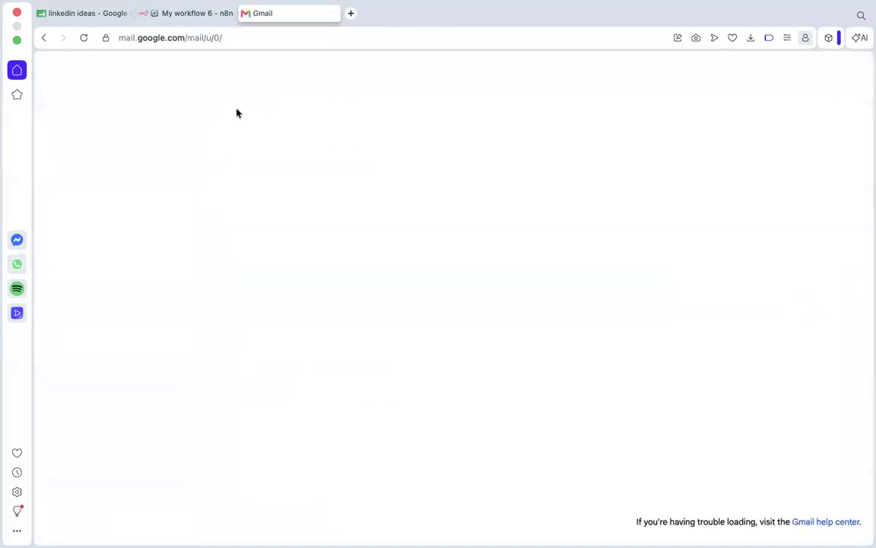
pyautogui.click(205, 106)
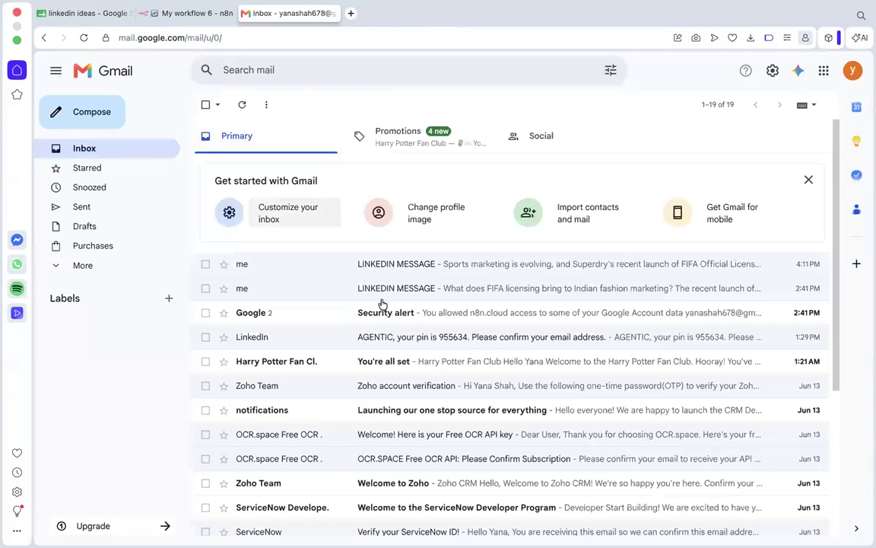
pyautogui.click(192, 14)
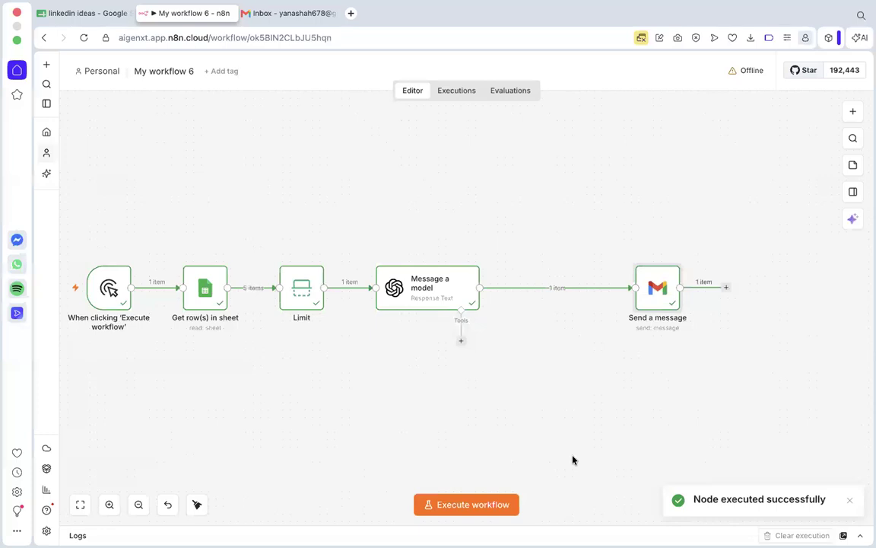
pyautogui.click(280, 14)
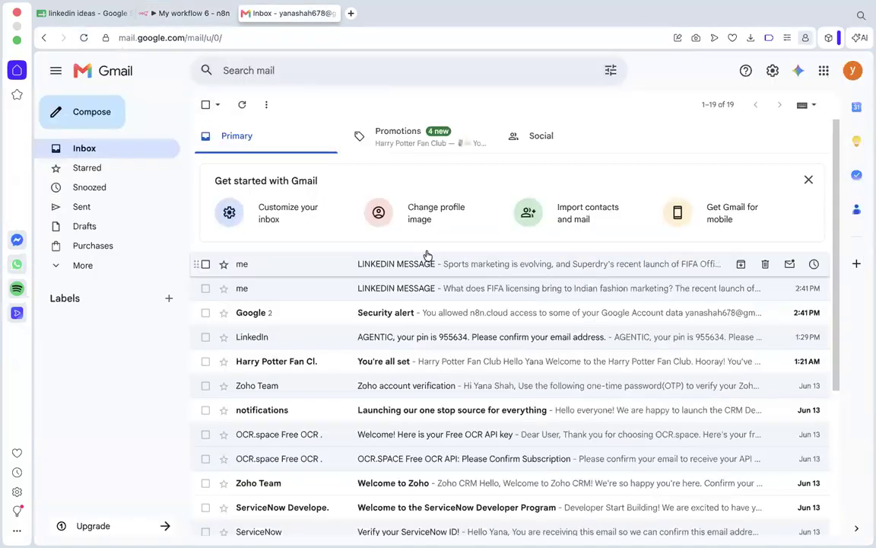
pyautogui.click(84, 37)
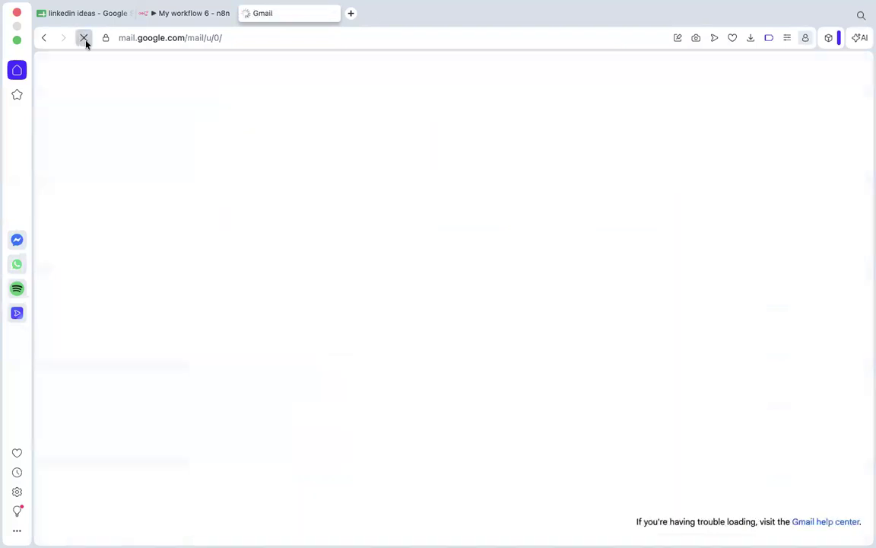
pyautogui.click(417, 265)
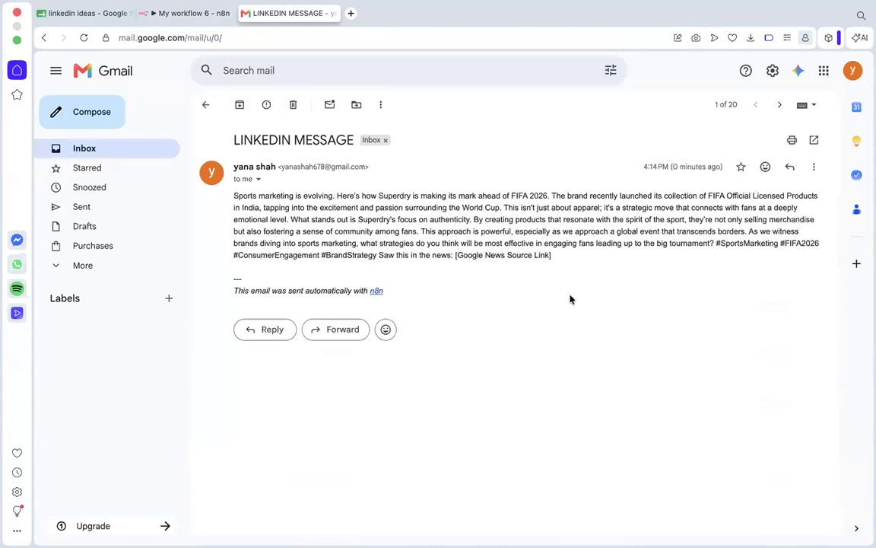
pyautogui.moveTo(626, 292); pyautogui.dragTo(392, 231)
pyautogui.click(393, 231)
# Return to n8n and start adding a node after the Send a message node.
pyautogui.click(173, 15)
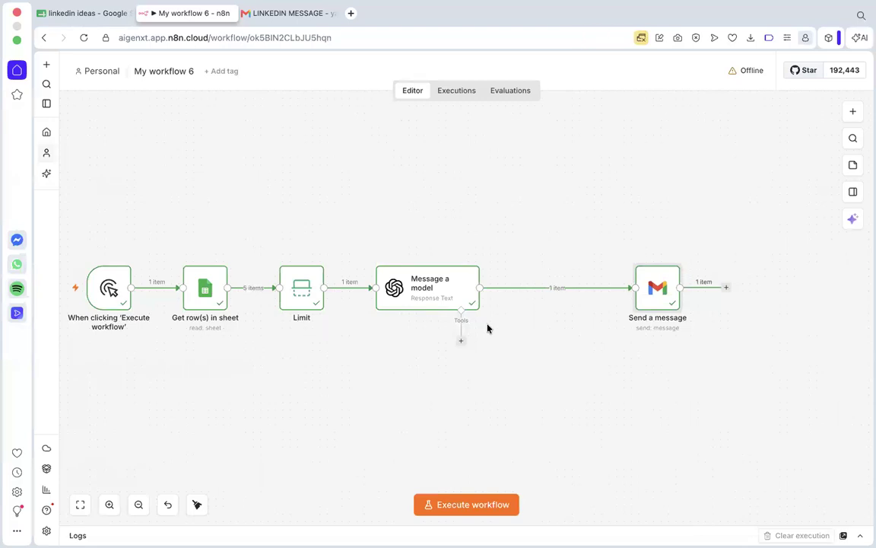
pyautogui.moveTo(514, 284)
pyautogui.scroll(-5, 514, 285)
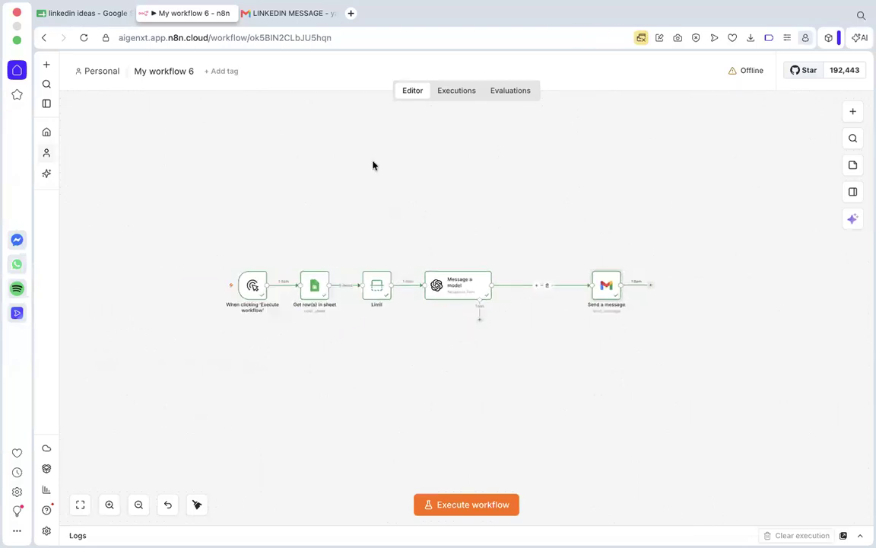
pyautogui.moveTo(604, 291)
pyautogui.click(652, 288)
pyautogui.click(561, 327)
pyautogui.scroll(5, 561, 328)
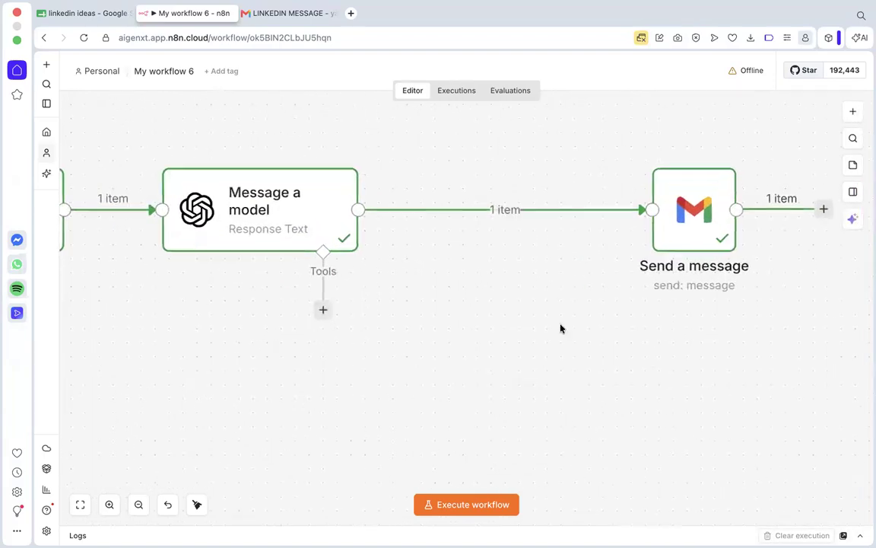
pyautogui.hscroll(2, 560, 328)
pyautogui.click(774, 208)
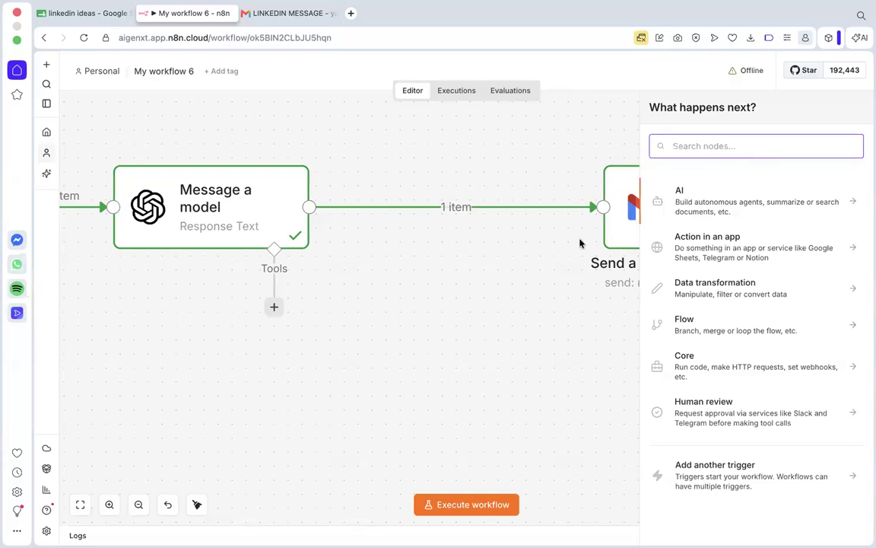
pyautogui.scroll(-3, 575, 298)
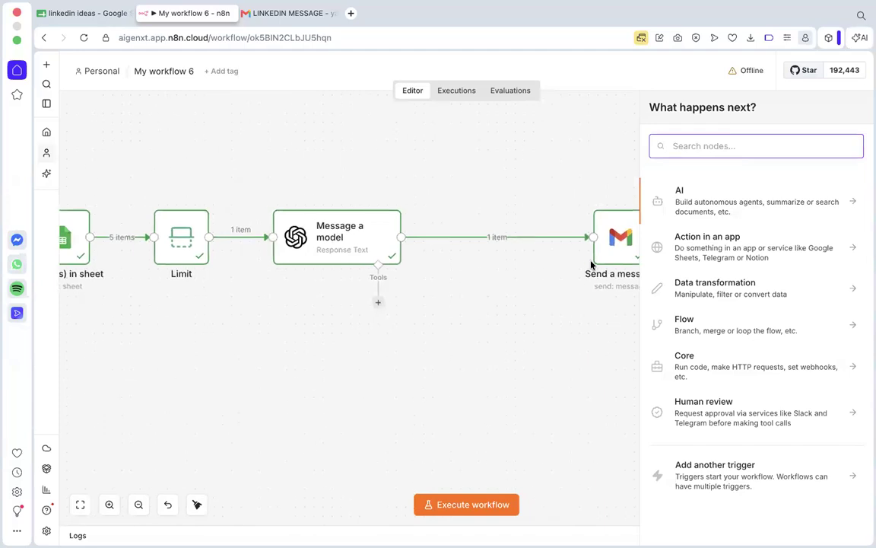
pyautogui.hscroll(3, 591, 264)
pyautogui.hscroll(5, 591, 264)
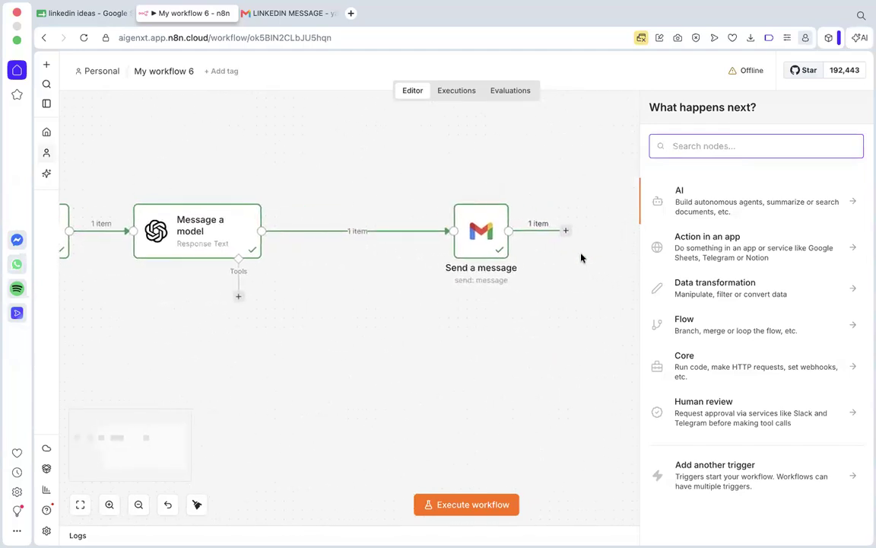
pyautogui.scroll(3, 530, 198)
pyautogui.scroll(-2, 530, 198)
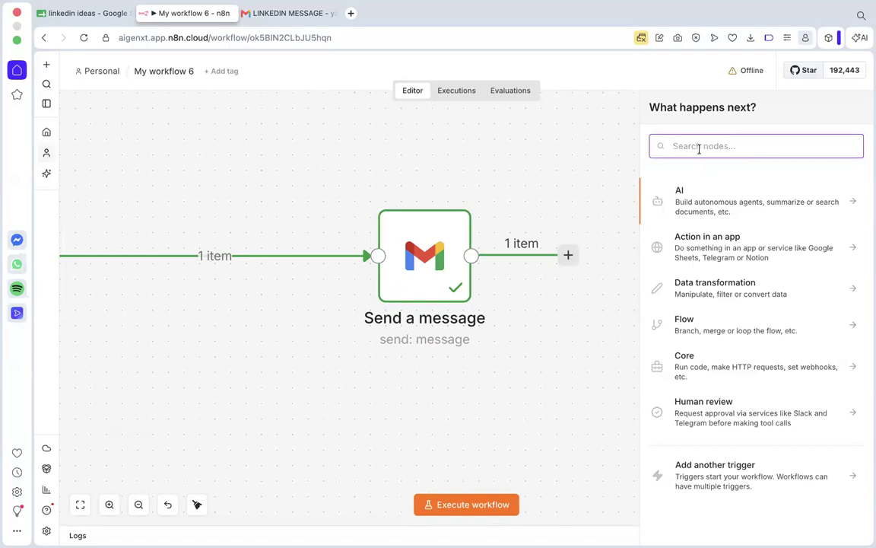
pyautogui.write('updat')
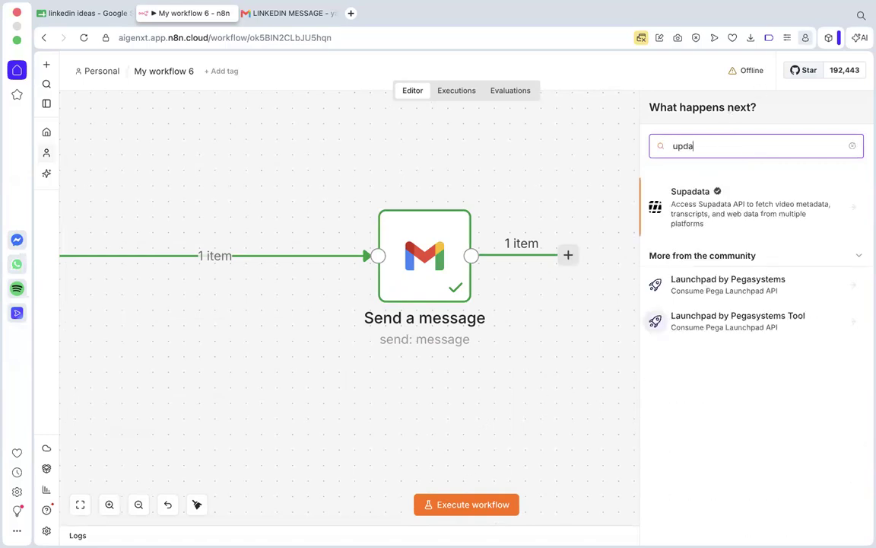
pyautogui.press('BackSpace')
pyautogui.press('BackSpace')
pyautogui.press('BackSpace')
pyautogui.press('BackSpace')
pyautogui.press('BackSpace')
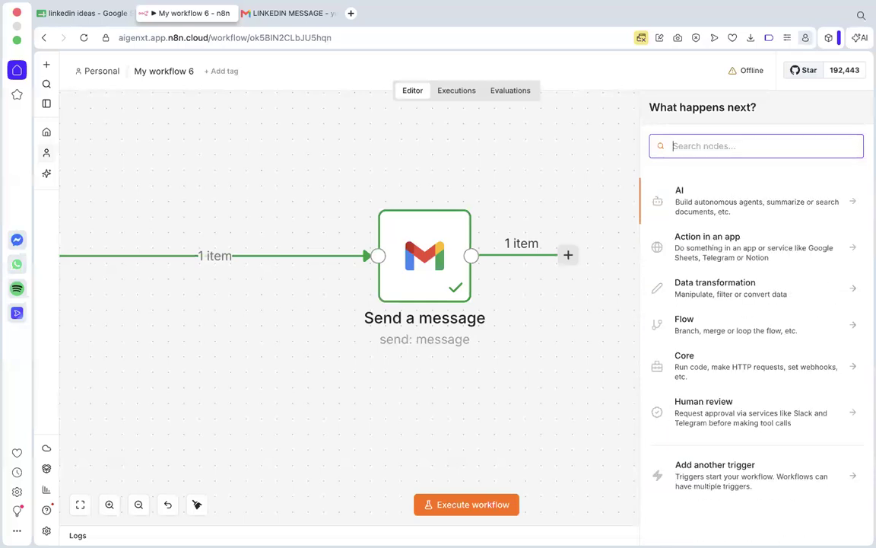
pyautogui.write('sheets')
pyautogui.click(708, 187)
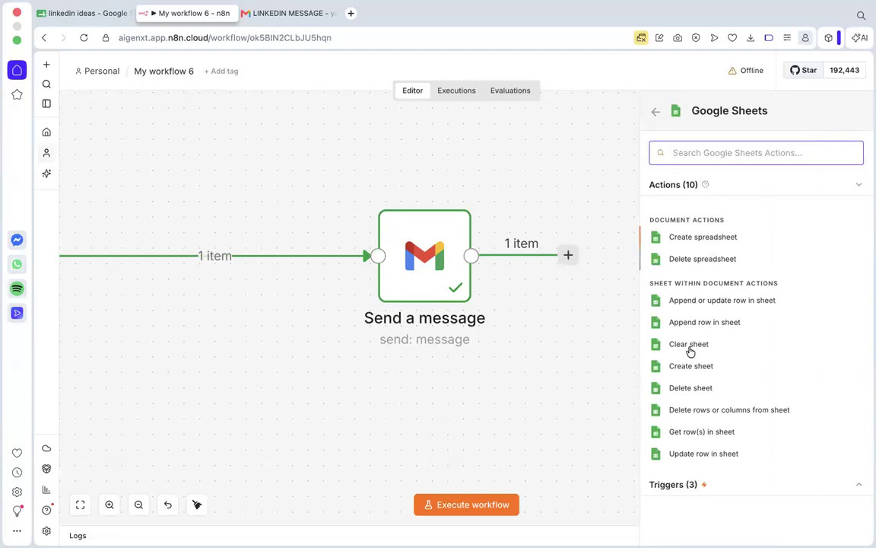
pyautogui.click(708, 301)
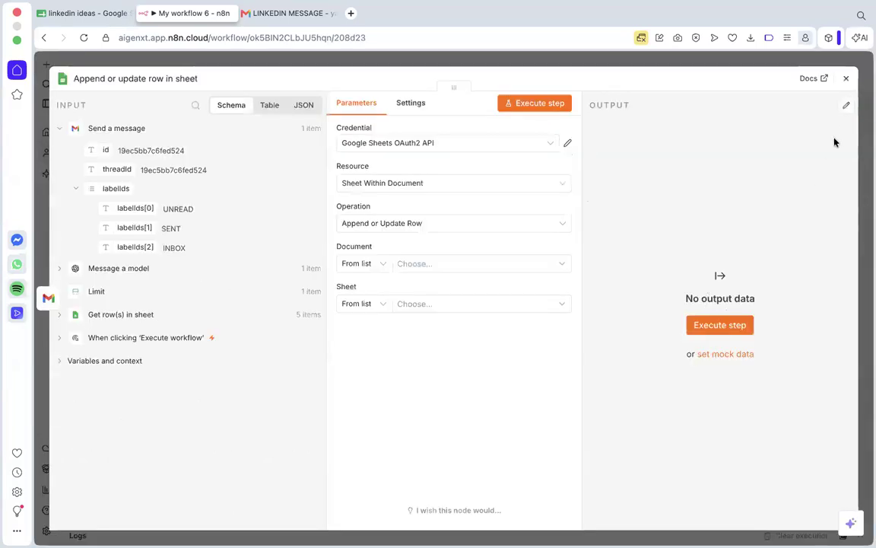
pyautogui.click(845, 78)
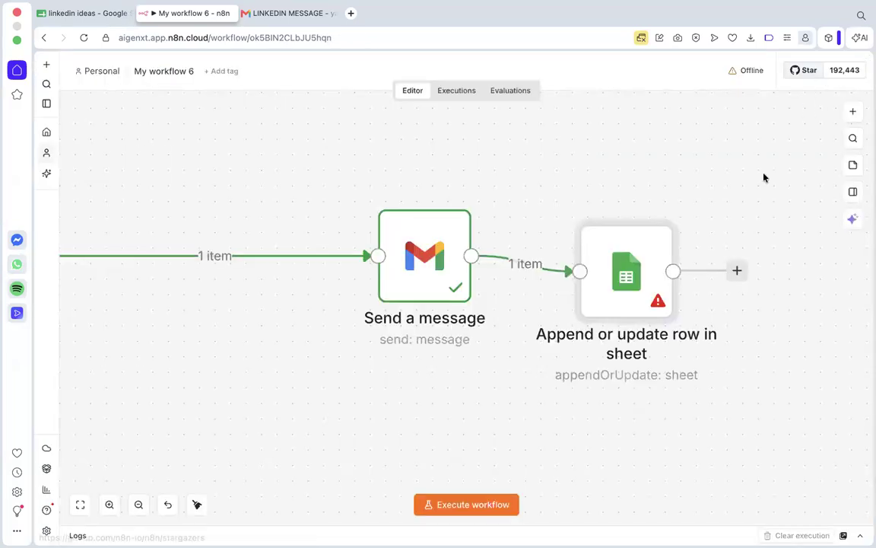
pyautogui.click(626, 198)
# Add a Google Sheets node with the Update row in sheet action after the Send a message node.
pyautogui.click(569, 255)
pyautogui.write('sheets')
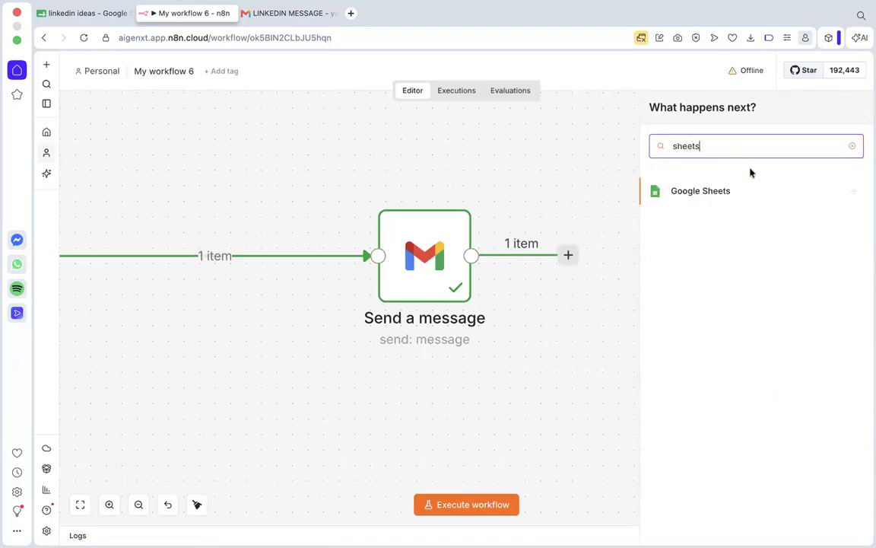
pyautogui.click(728, 193)
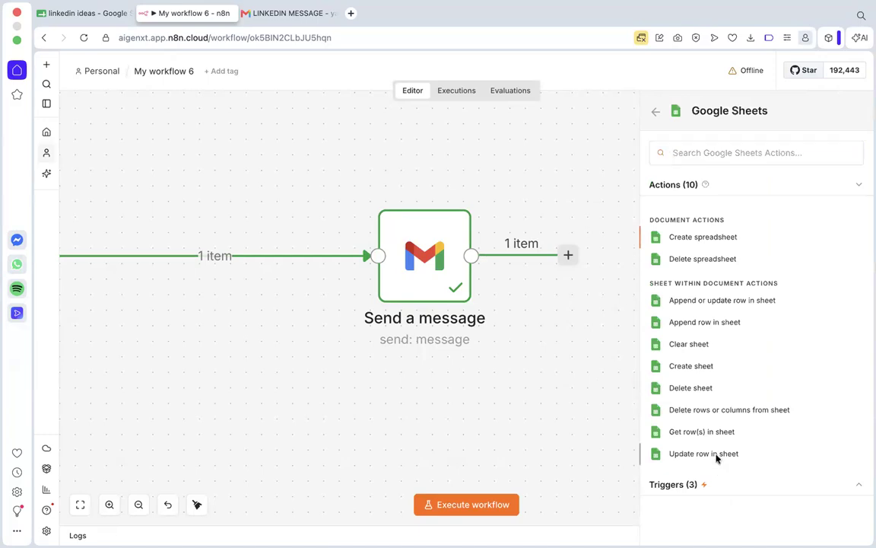
pyautogui.click(716, 454)
# Switch to the linkedin ideas spreadsheet and examine the Status column entries, comparing them with the LINKEDIN MESSAGE e-mail in Gmail.
pyautogui.click(82, 13)
pyautogui.moveTo(390, 178); pyautogui.dragTo(390, 227)
pyautogui.click(385, 241)
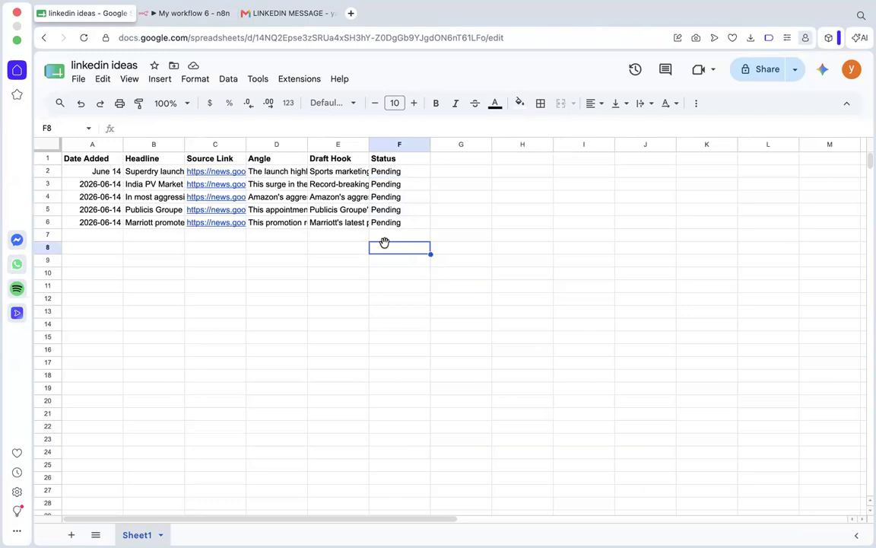
pyautogui.click(279, 14)
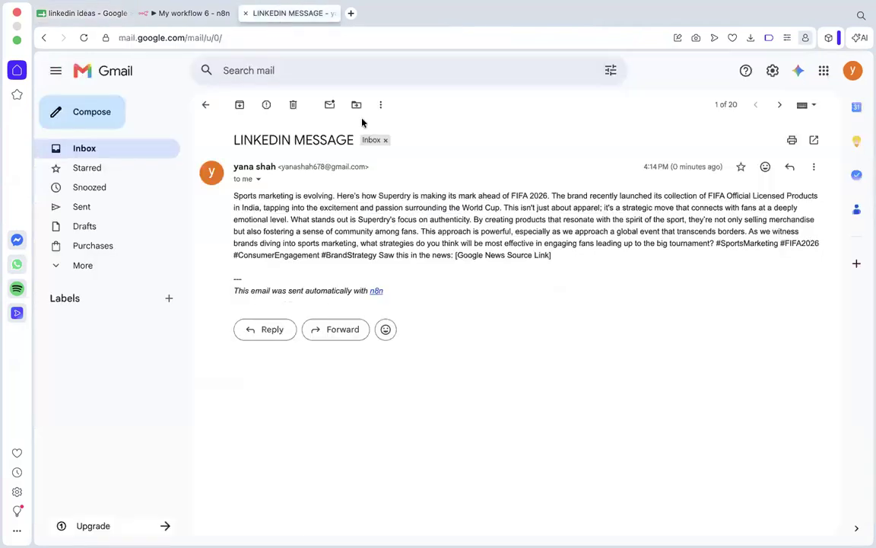
pyautogui.click(80, 14)
pyautogui.scroll(-1, 300, 254)
pyautogui.scroll(1, 299, 254)
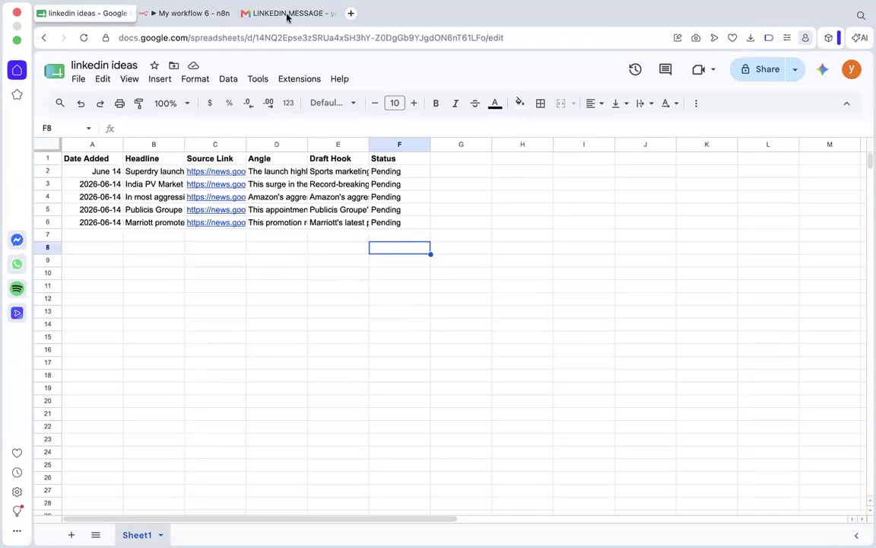
pyautogui.click(382, 171)
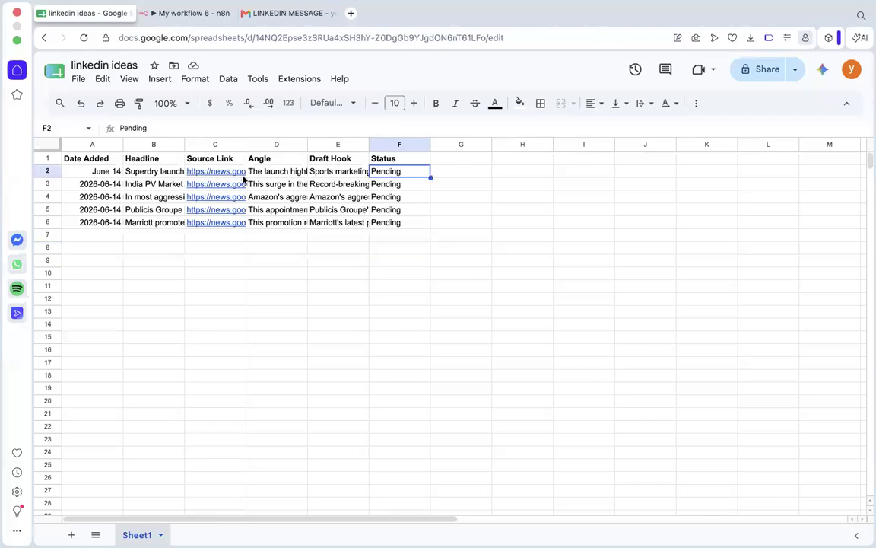
pyautogui.click(384, 196)
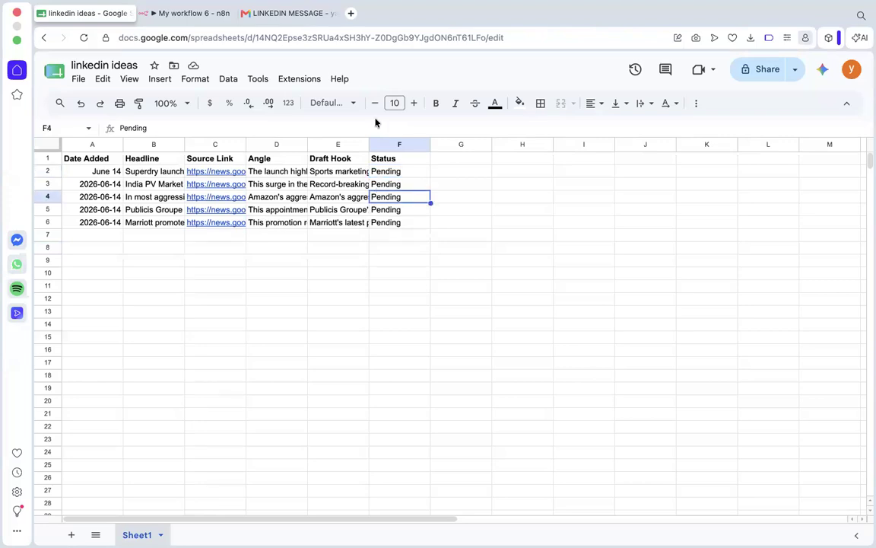
# Return to n8n and try to choose the document for the Update row in sheet node, reopening the node to retry.
pyautogui.click(174, 12)
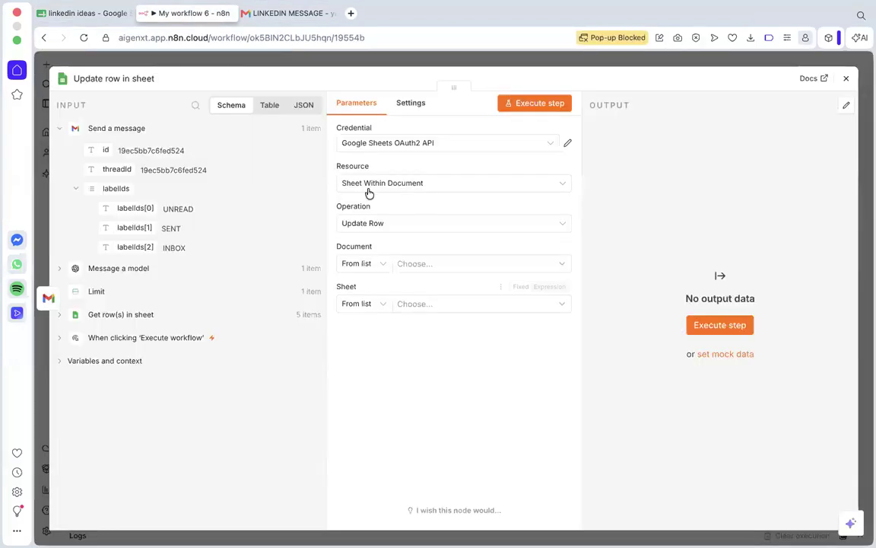
pyautogui.click(401, 270)
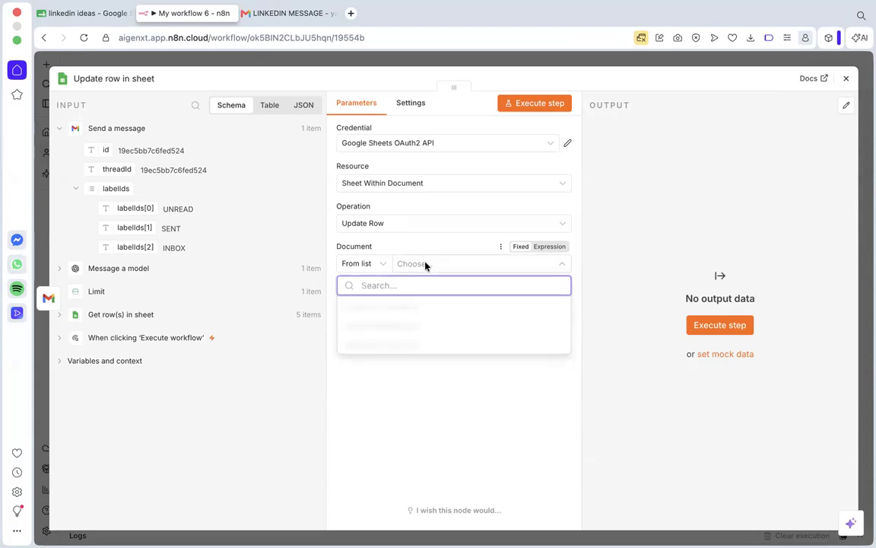
pyautogui.click(408, 403)
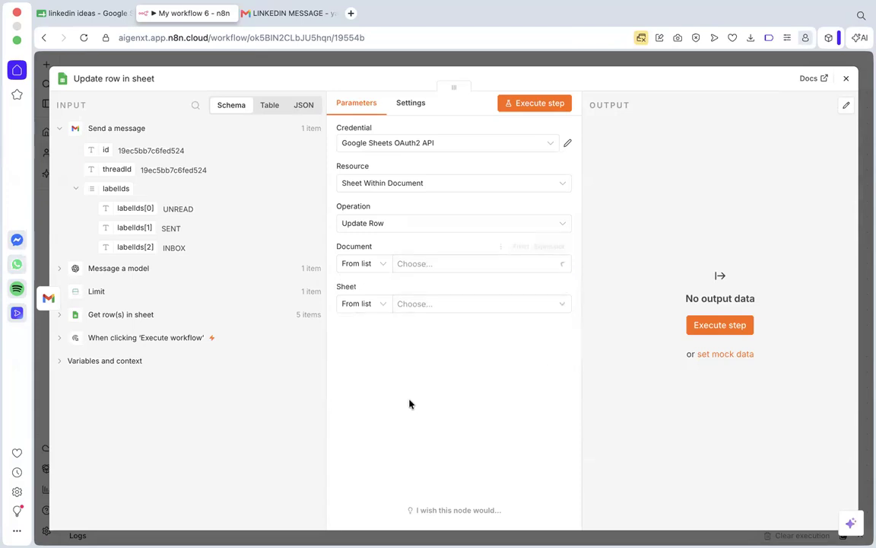
pyautogui.click(417, 265)
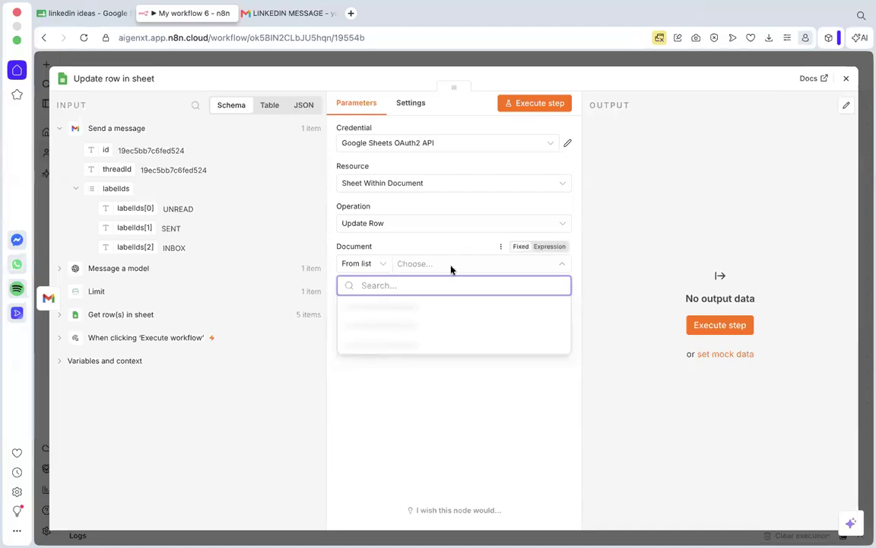
pyautogui.click(846, 79)
pyautogui.doubleClick(646, 245)
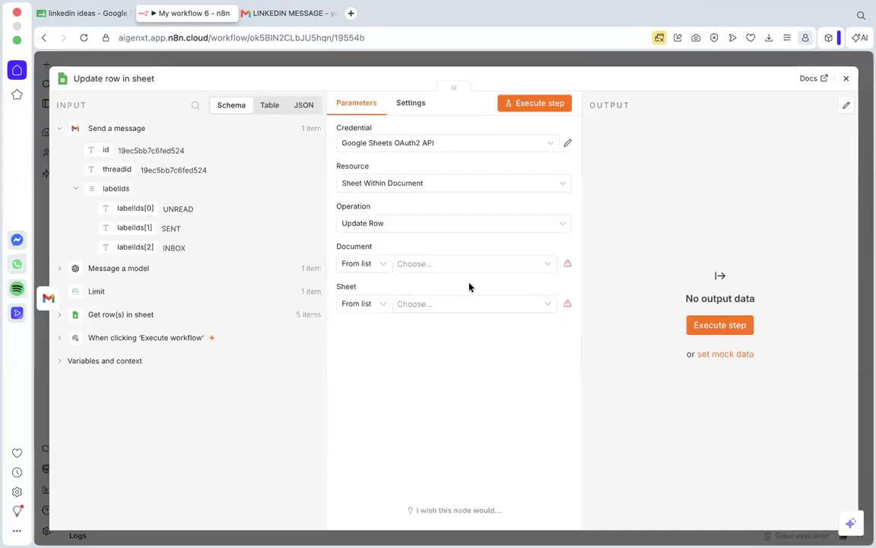
pyautogui.click(463, 263)
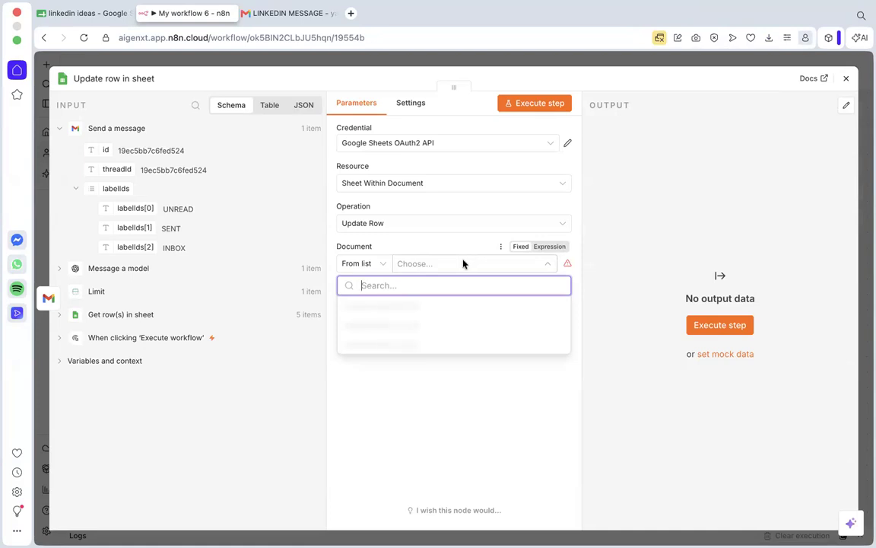
pyautogui.click(844, 79)
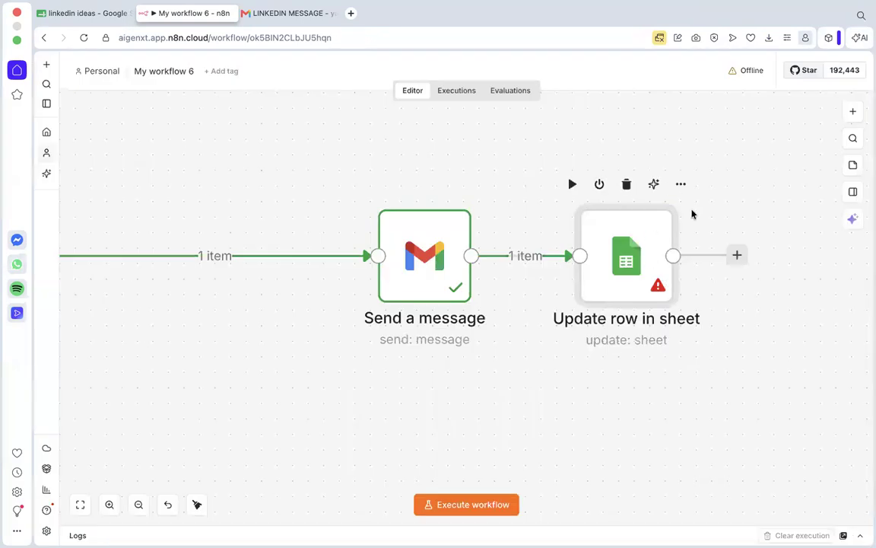
# Delete the Update row in sheet node and add a fresh Google Sheets Update row in sheet node after Send a message.
pyautogui.click(627, 184)
pyautogui.click(568, 254)
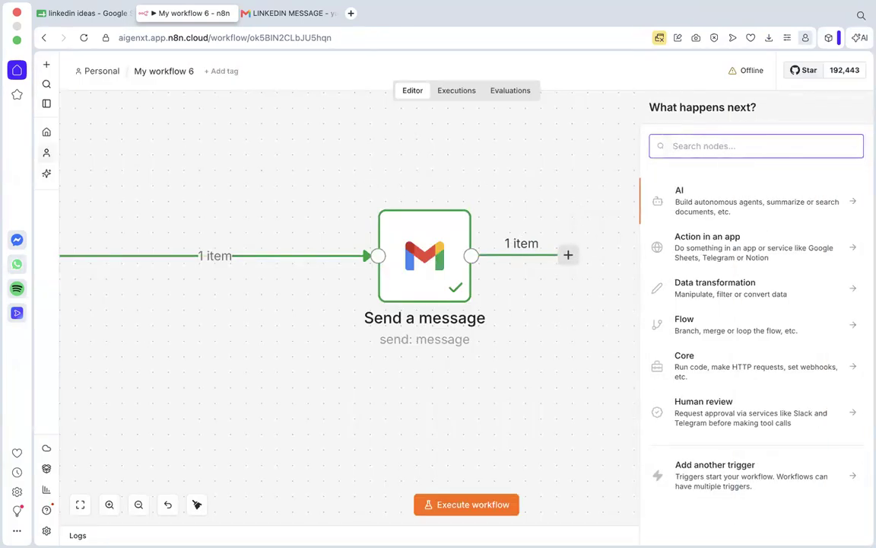
pyautogui.write('sheets')
pyautogui.click(716, 194)
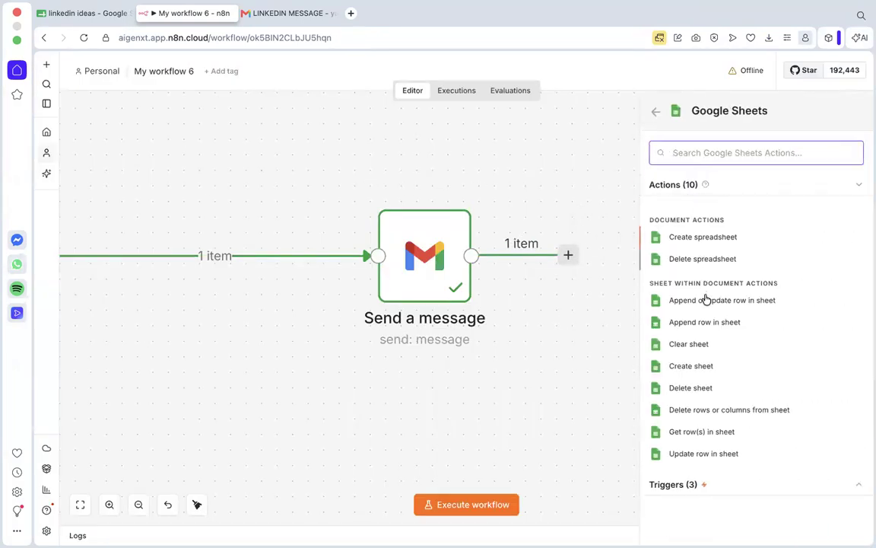
pyautogui.click(674, 454)
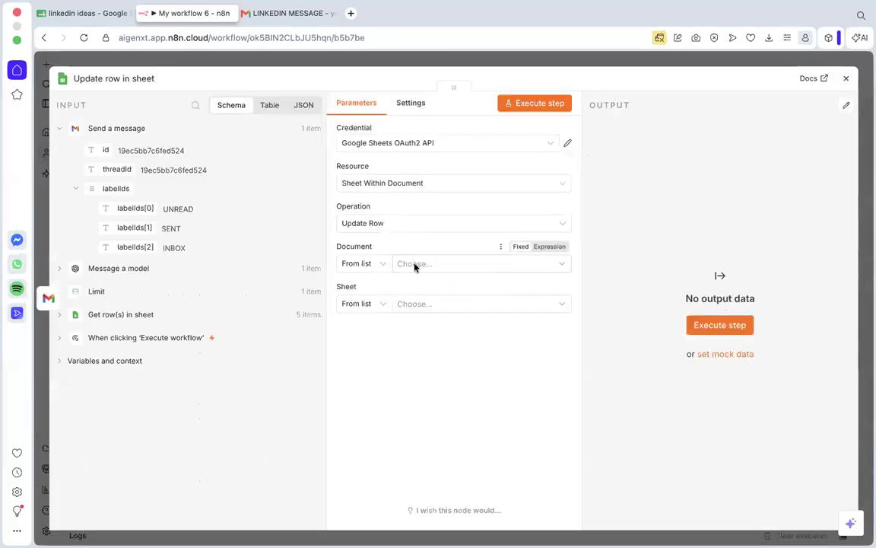
# Try to load the document list in the re-added Update row in sheet node, closing and reopening its settings.
pyautogui.click(414, 264)
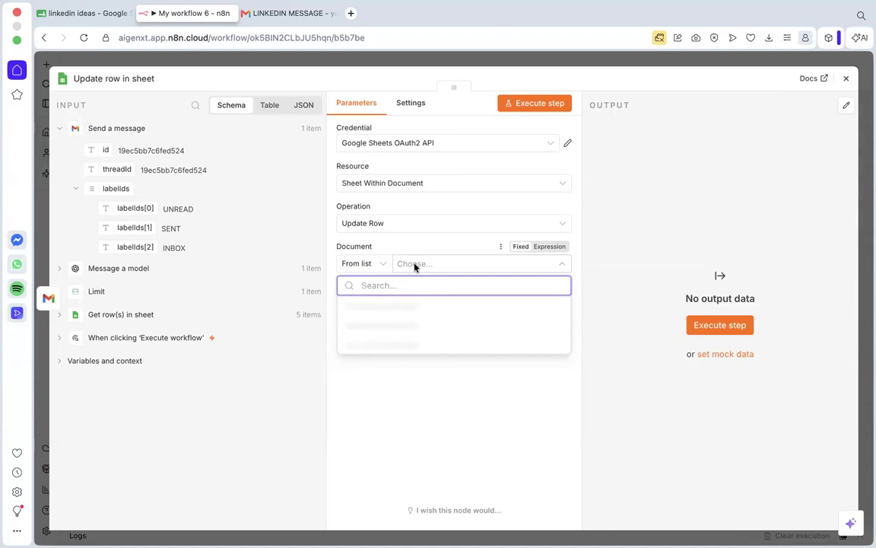
pyautogui.click(84, 37)
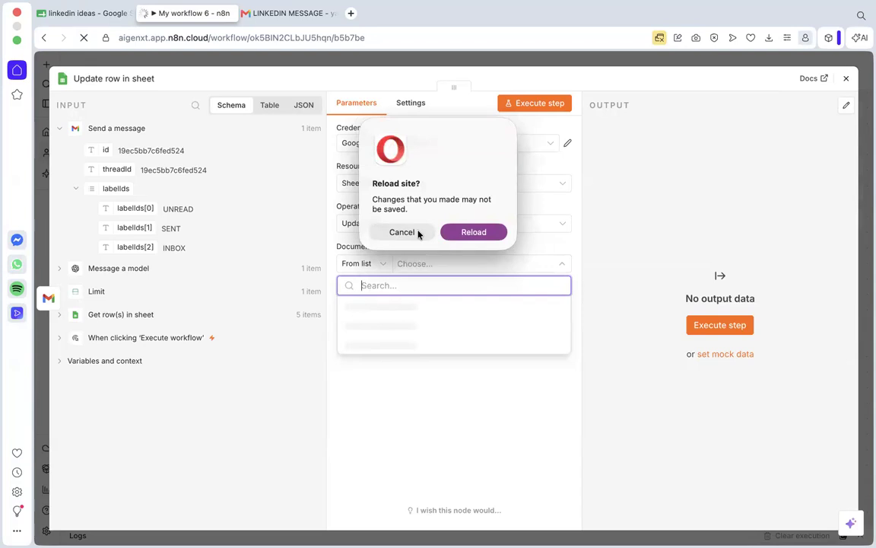
pyautogui.click(417, 233)
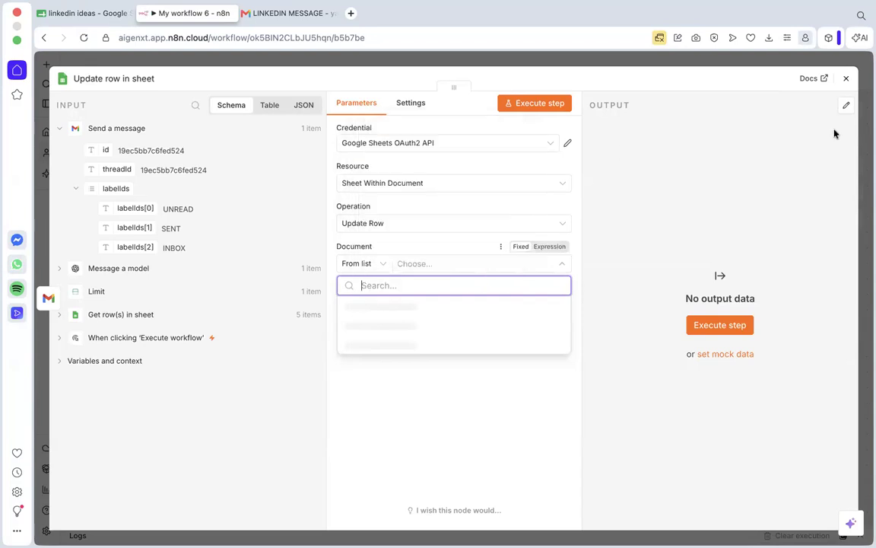
pyautogui.click(845, 78)
pyautogui.scroll(-3, 575, 251)
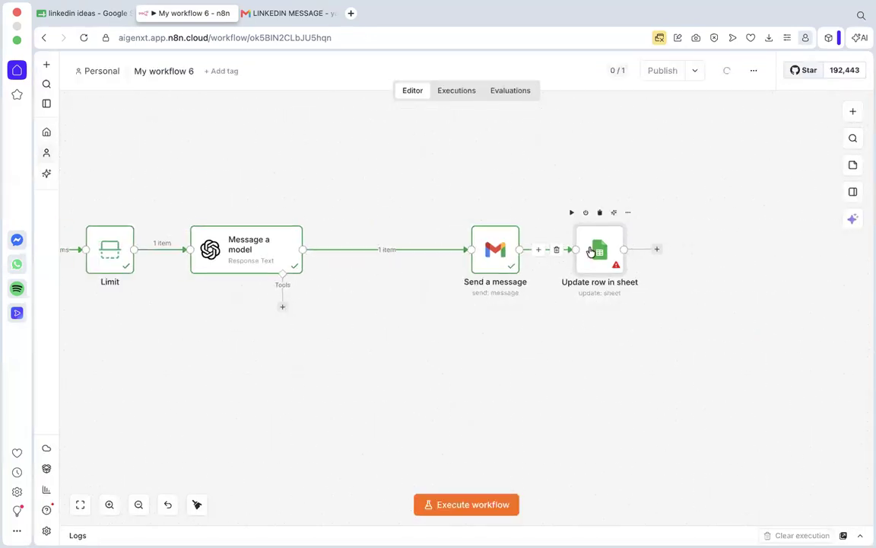
pyautogui.doubleClick(598, 262)
pyautogui.click(426, 266)
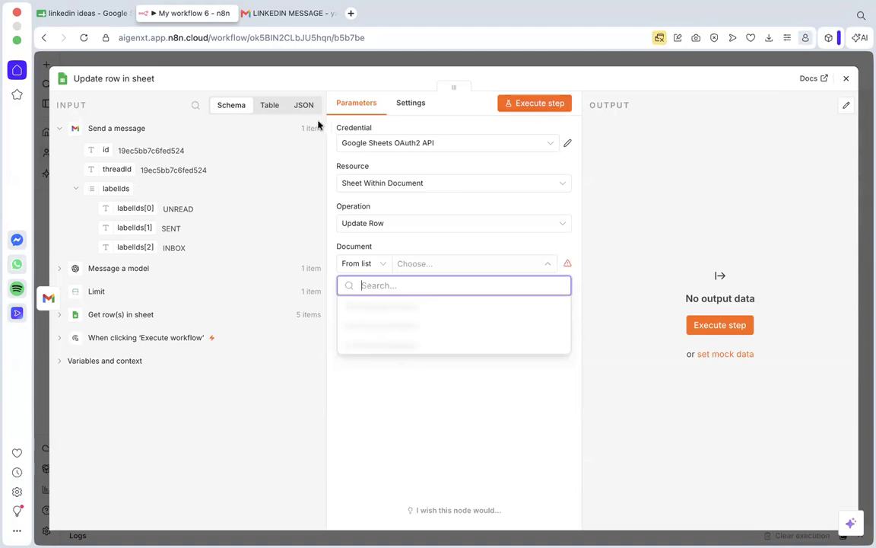
pyautogui.click(594, 295)
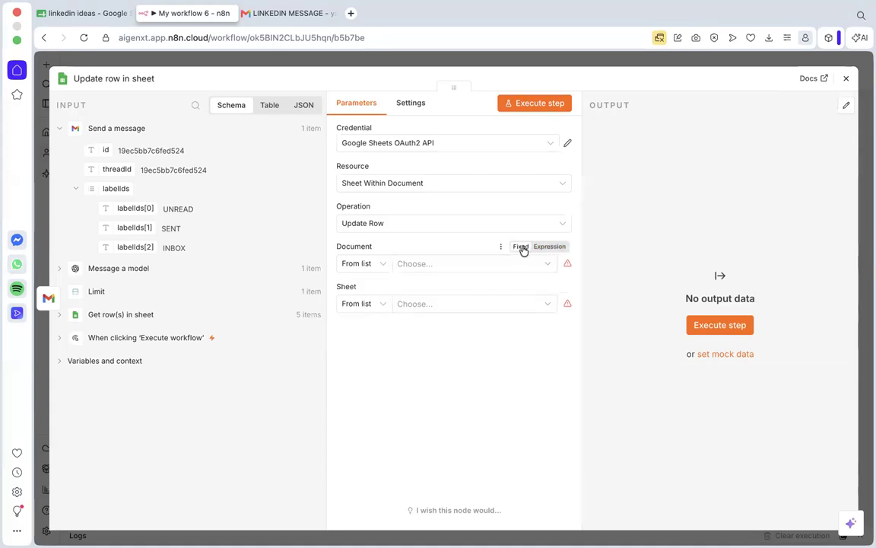
pyautogui.click(444, 263)
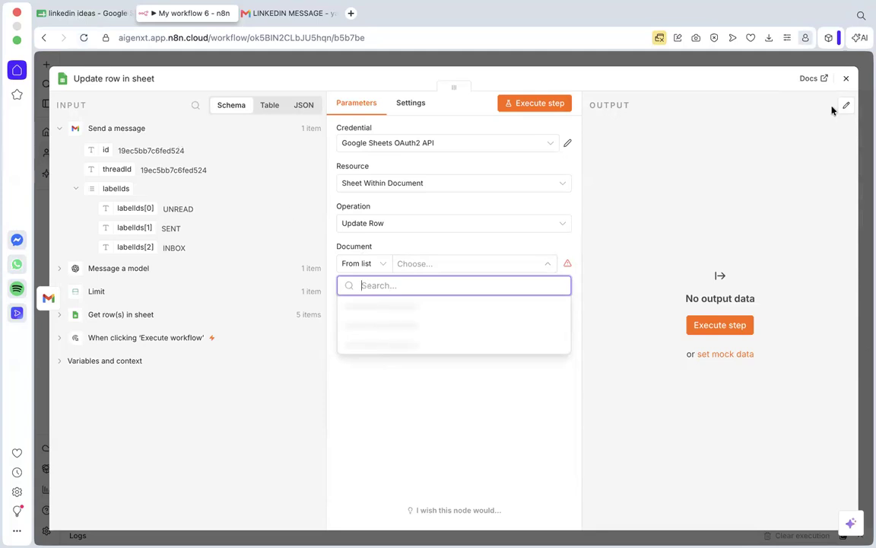
# Close the node settings and reload the workflow page, discarding the unsaved changes.
pyautogui.click(845, 78)
pyautogui.click(84, 37)
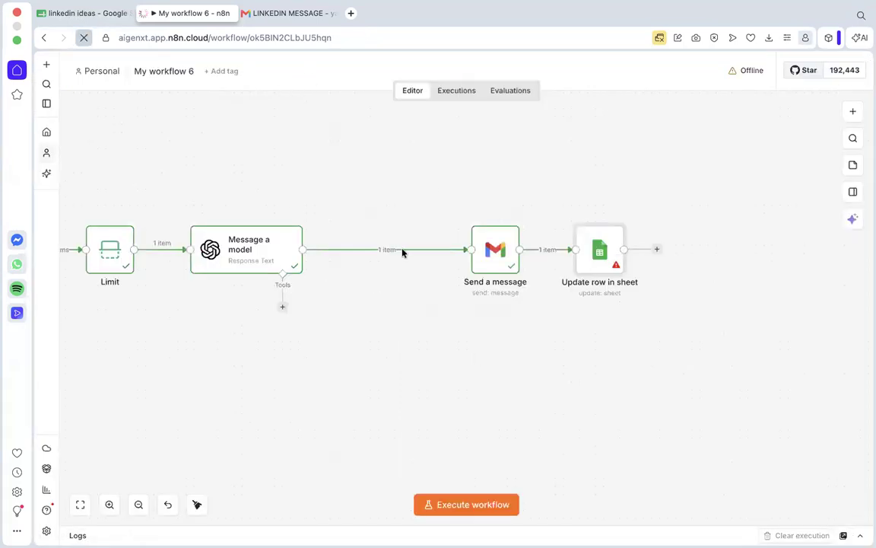
pyautogui.click(483, 232)
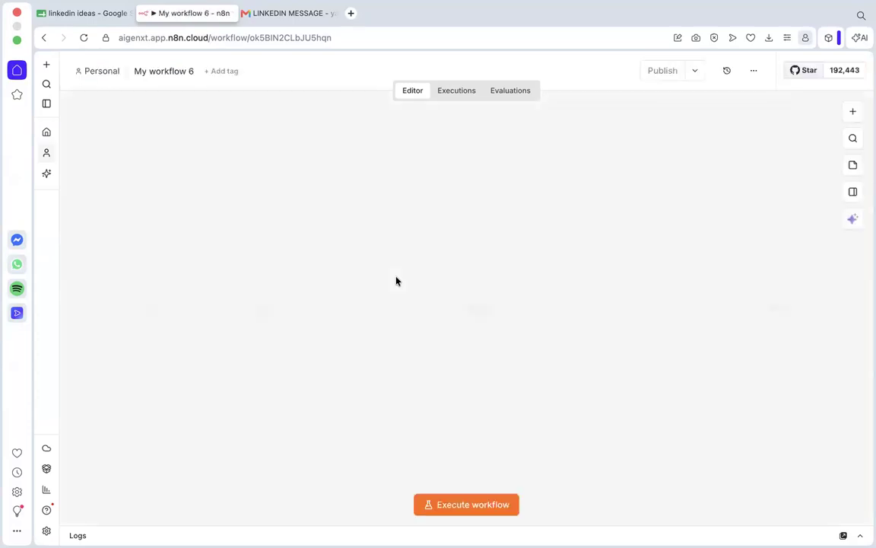
# Add a Google Sheets node with the Update row in sheet action after the Send a message node.
pyautogui.scroll(-5, 403, 206)
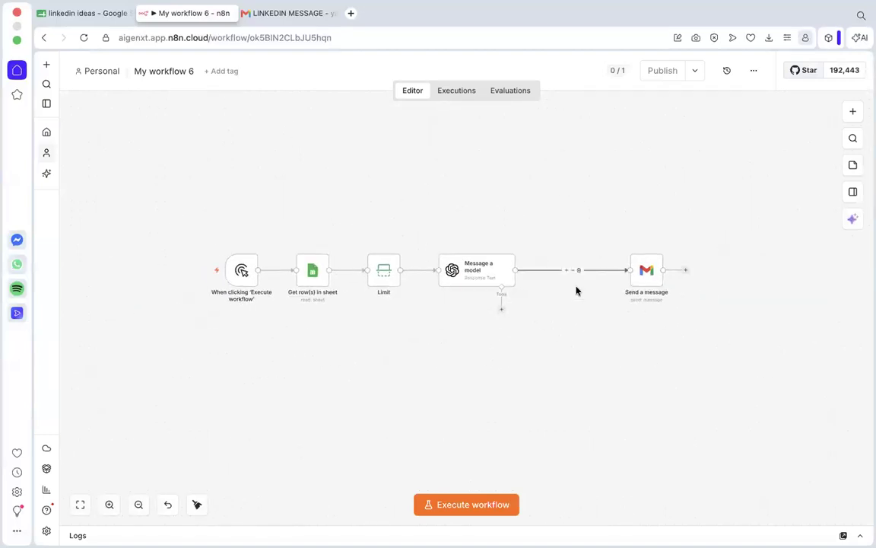
pyautogui.click(689, 272)
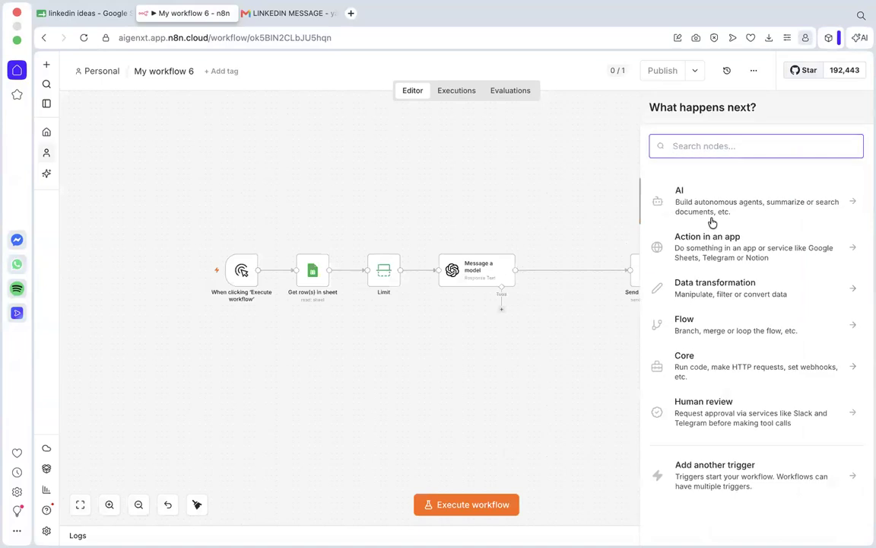
pyautogui.write('sheets')
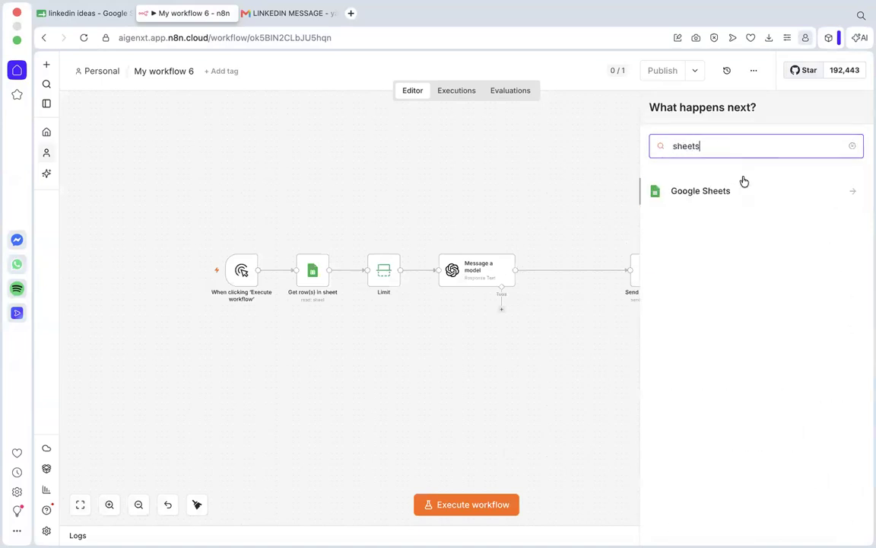
pyautogui.click(735, 191)
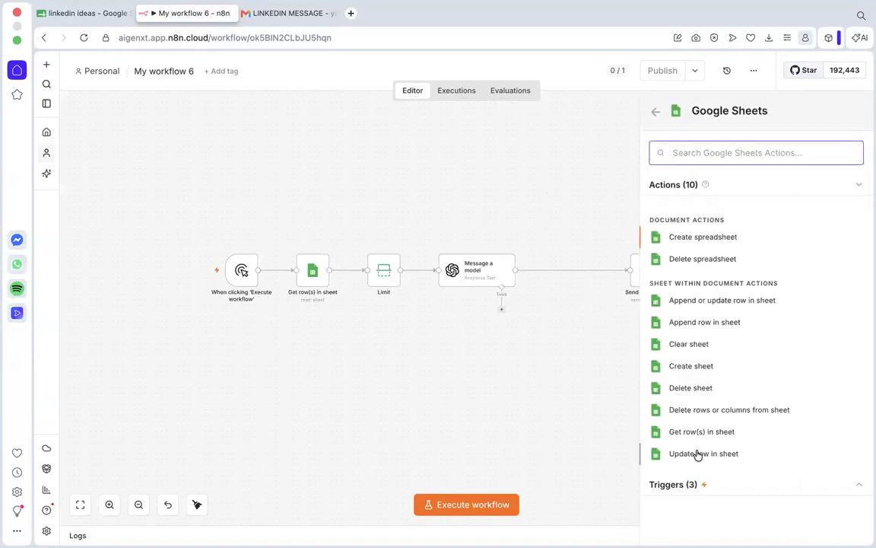
pyautogui.click(698, 453)
# Set the update node's document to linkedin ideas and its sheet to Sheet1.
pyautogui.click(439, 264)
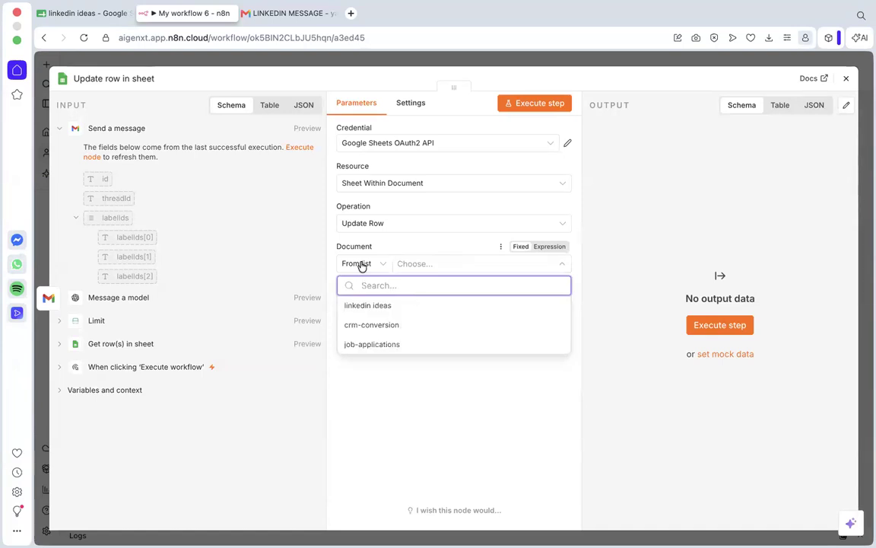
pyautogui.click(375, 309)
pyautogui.click(439, 305)
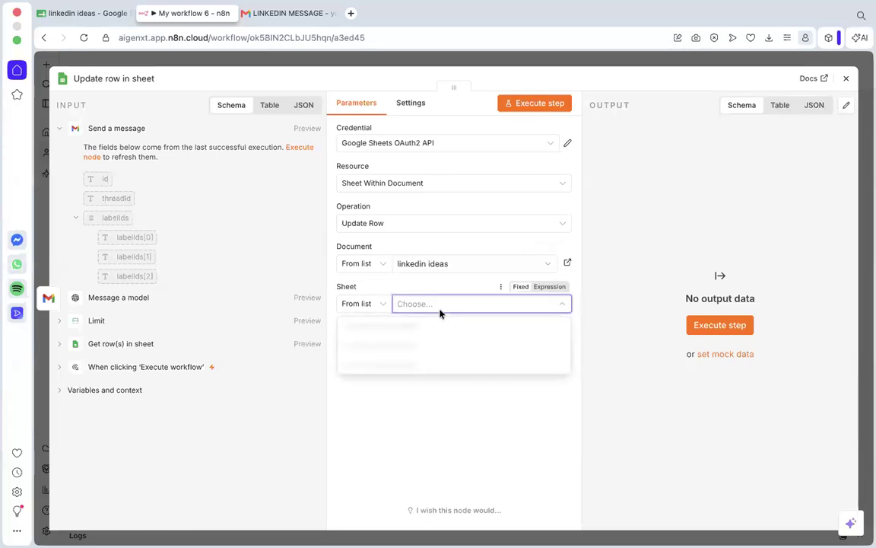
pyautogui.click(387, 327)
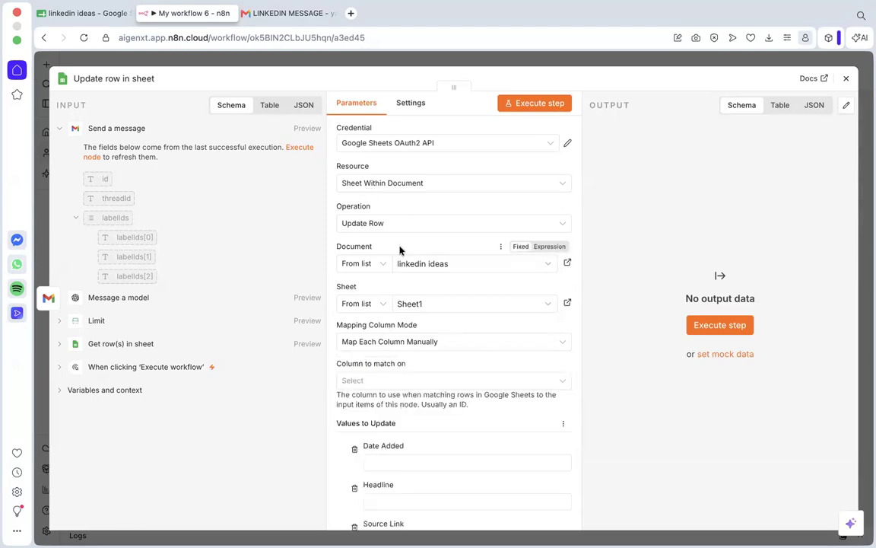
# Match rows on the Source Link column and map its value to the Source Link field from Get row(s) in sheet.
pyautogui.scroll(-3, 399, 250)
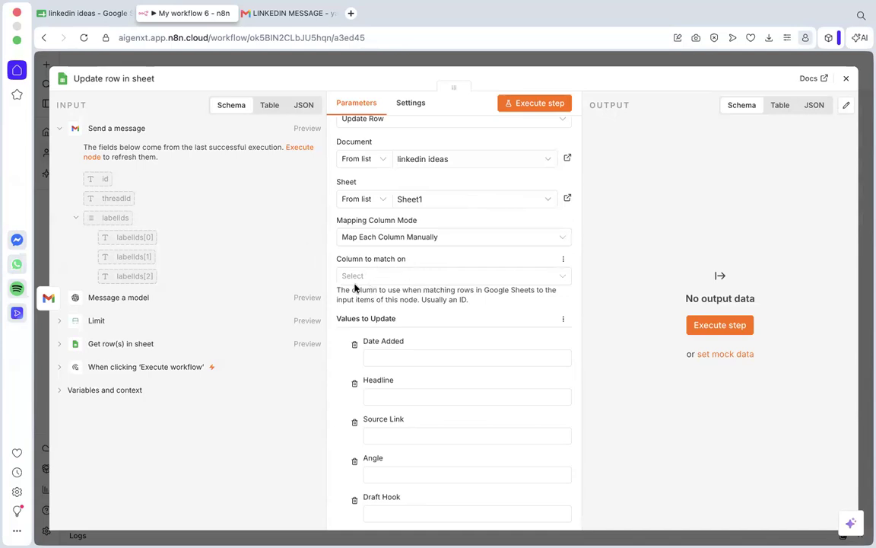
pyautogui.scroll(-2, 251, 180)
pyautogui.click(408, 275)
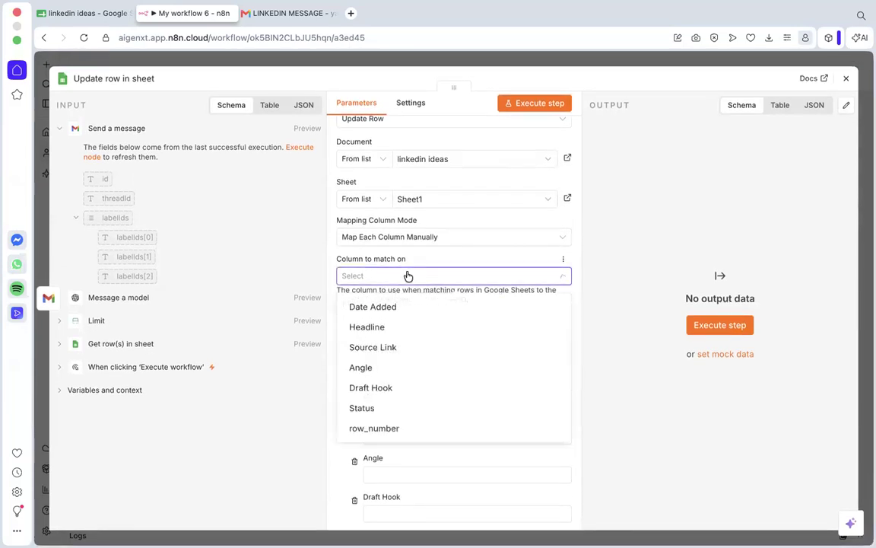
pyautogui.scroll(-2, 407, 276)
pyautogui.click(384, 292)
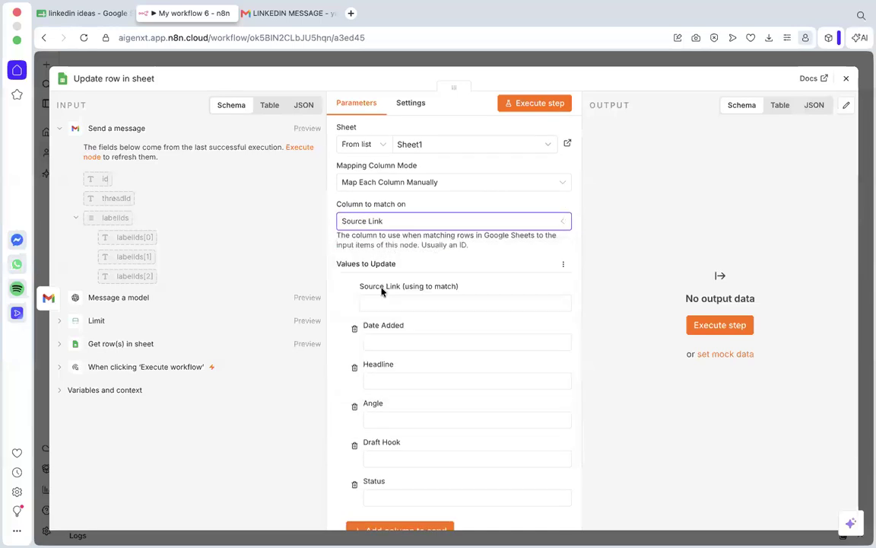
pyautogui.click(407, 304)
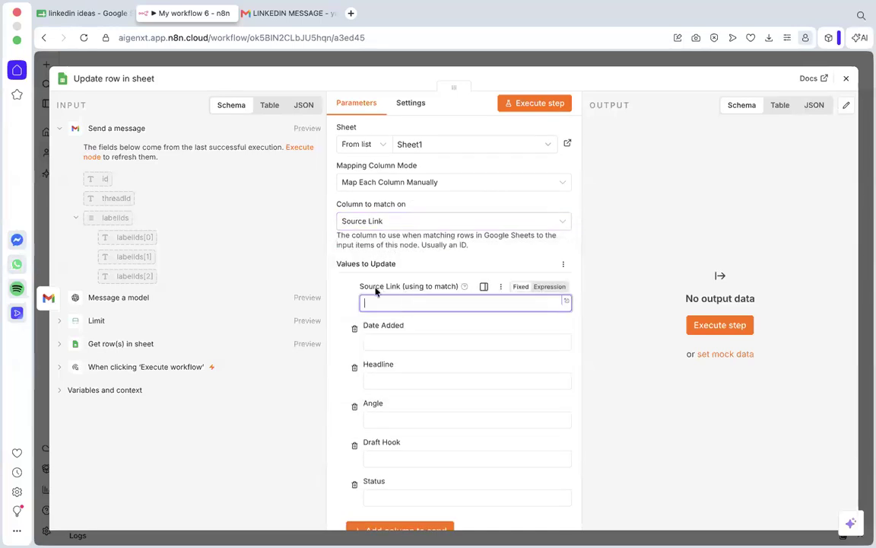
pyautogui.click(67, 344)
pyautogui.moveTo(129, 384); pyautogui.dragTo(417, 303)
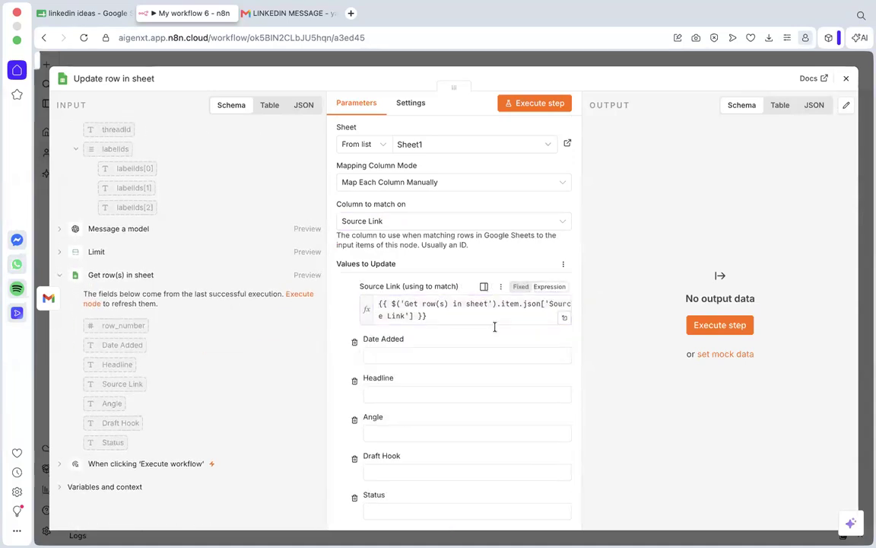
# Set the Status value to update to done and close the node settings.
pyautogui.scroll(-3, 483, 337)
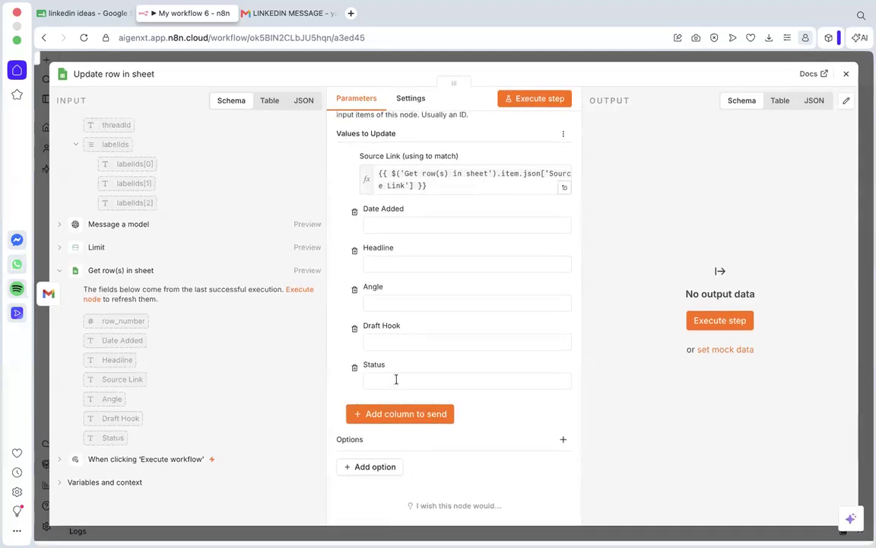
pyautogui.click(395, 382)
pyautogui.write('done')
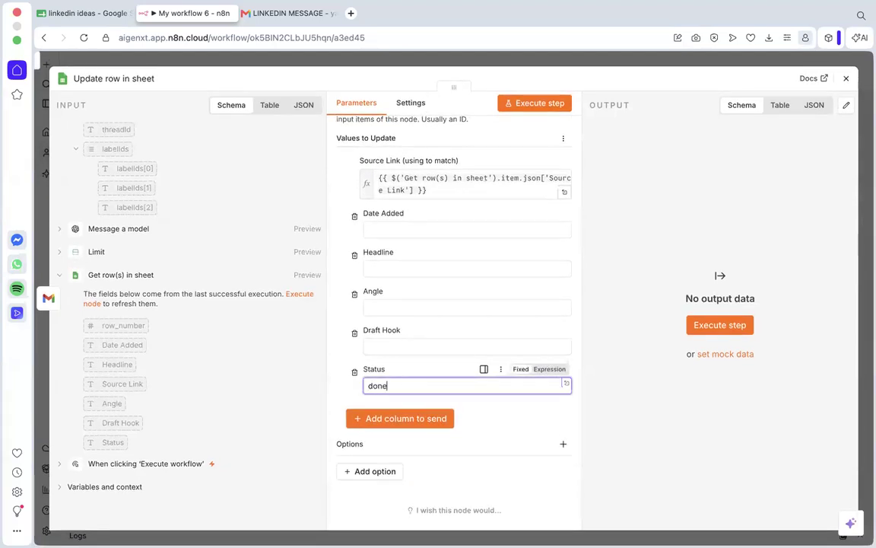
pyautogui.click(848, 80)
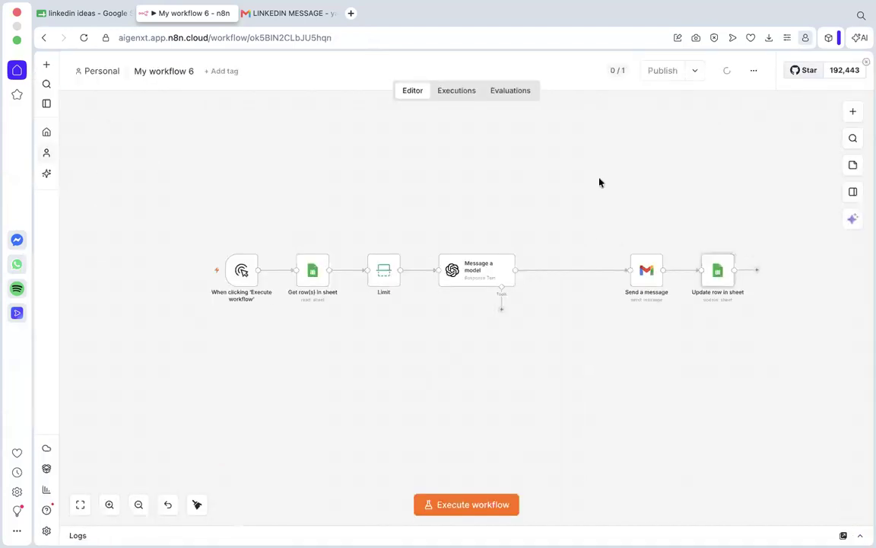
# Execute the whole workflow to test the status update.
pyautogui.scroll(-2, 591, 231)
pyautogui.scroll(-3, 591, 230)
pyautogui.click(473, 506)
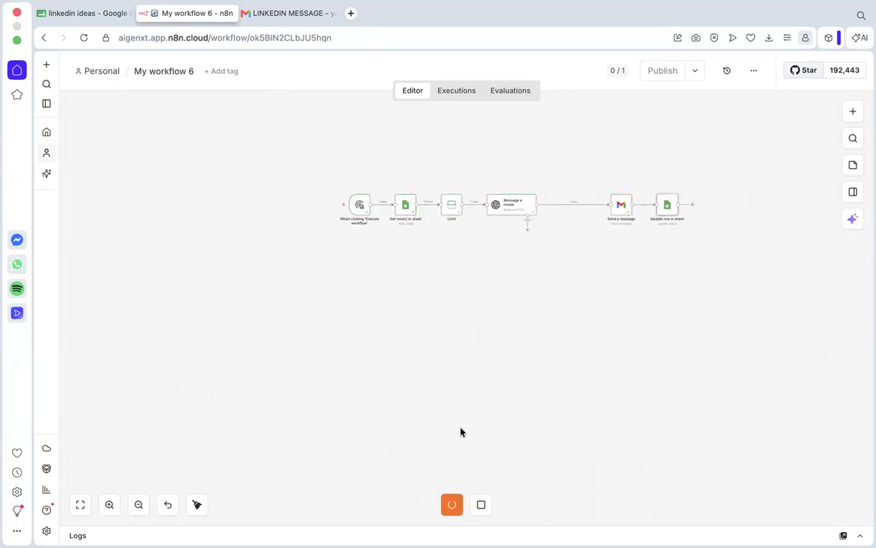
# Switch to the linkedin ideas Google Sheet, widen the Draft Hook column and check the Status cell of the first idea.
pyautogui.click(98, 15)
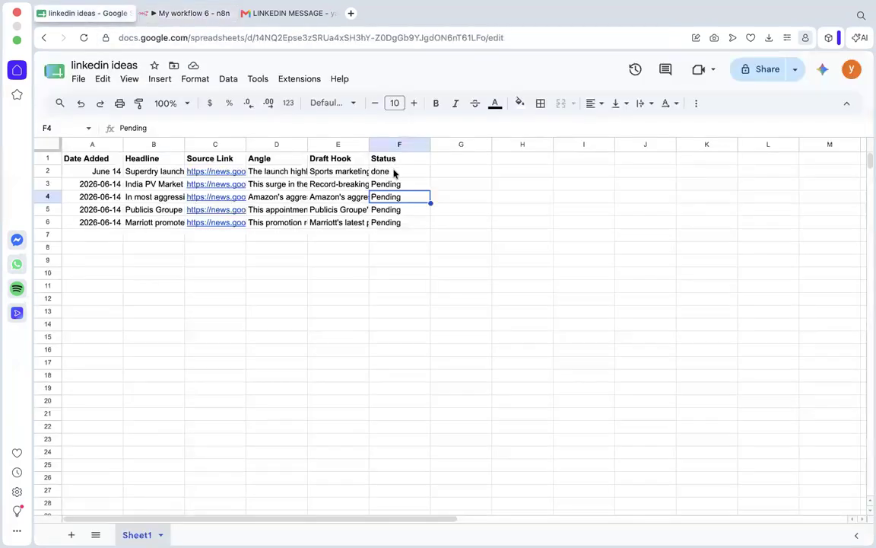
pyautogui.click(393, 172)
pyautogui.click(345, 160)
pyautogui.click(407, 162)
pyautogui.moveTo(369, 144); pyautogui.dragTo(409, 145)
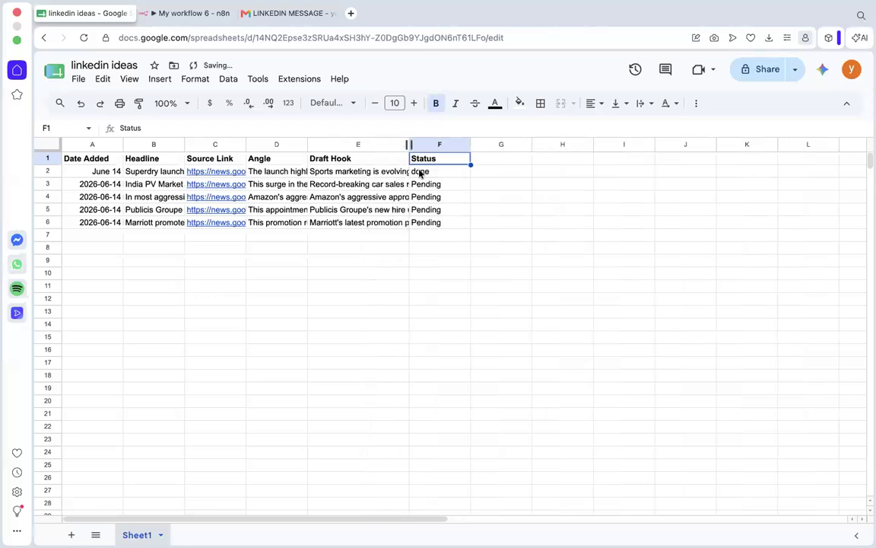
pyautogui.click(430, 172)
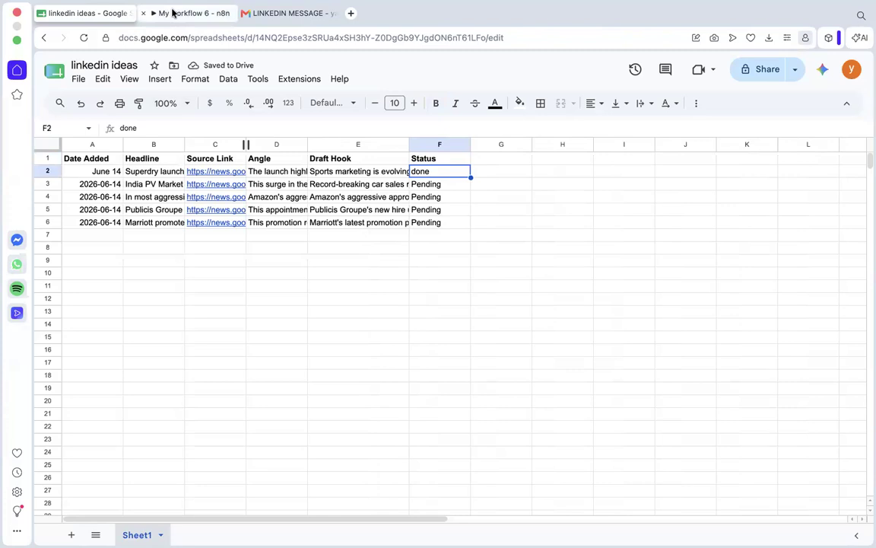
# Examine the Status entries of the remaining ideas in rows 3 to 6 of the sheet, comparing them with the n8n workflow.
pyautogui.click(174, 13)
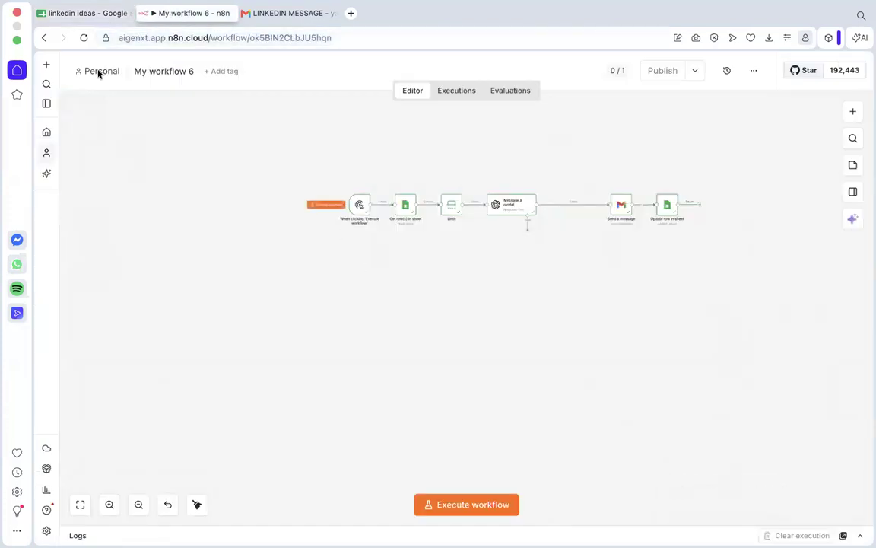
pyautogui.click(71, 16)
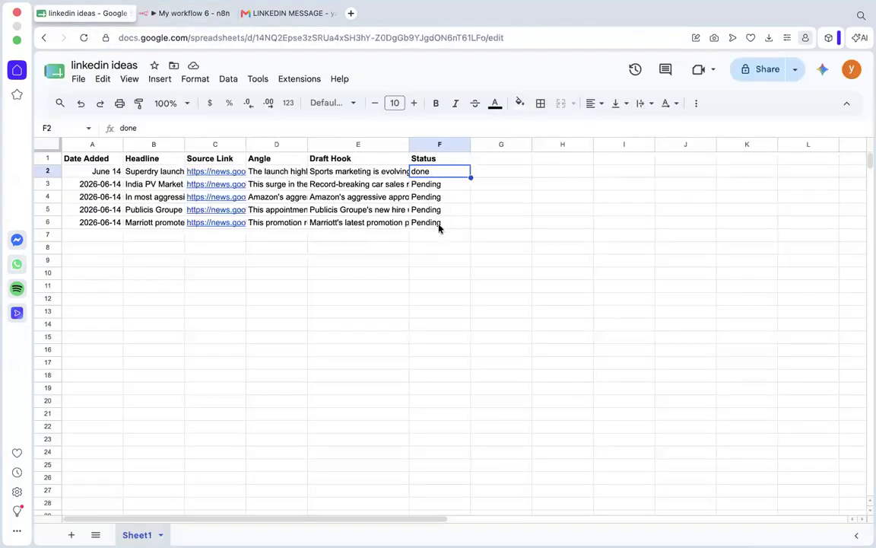
pyautogui.click(179, 13)
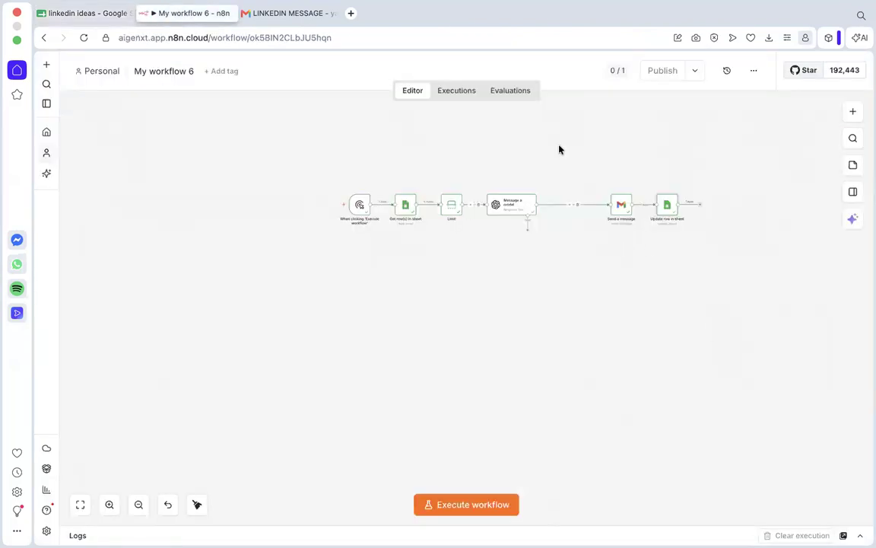
pyautogui.click(71, 13)
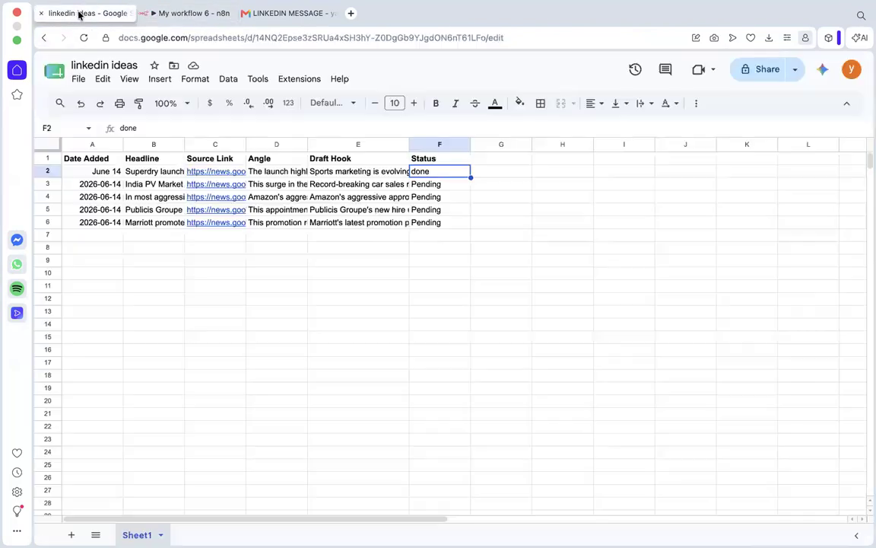
pyautogui.moveTo(447, 188); pyautogui.dragTo(451, 221)
pyautogui.click(450, 220)
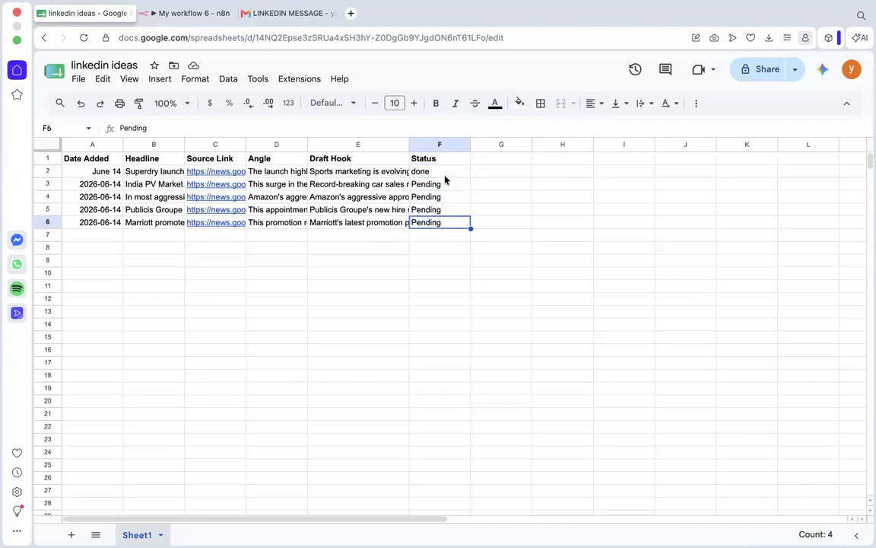
pyautogui.click(437, 183)
pyautogui.click(436, 196)
pyautogui.click(437, 224)
# Review the n8n node chain from the trigger to Send a message against the Status column in the linkedin ideas sheet.
pyautogui.click(179, 13)
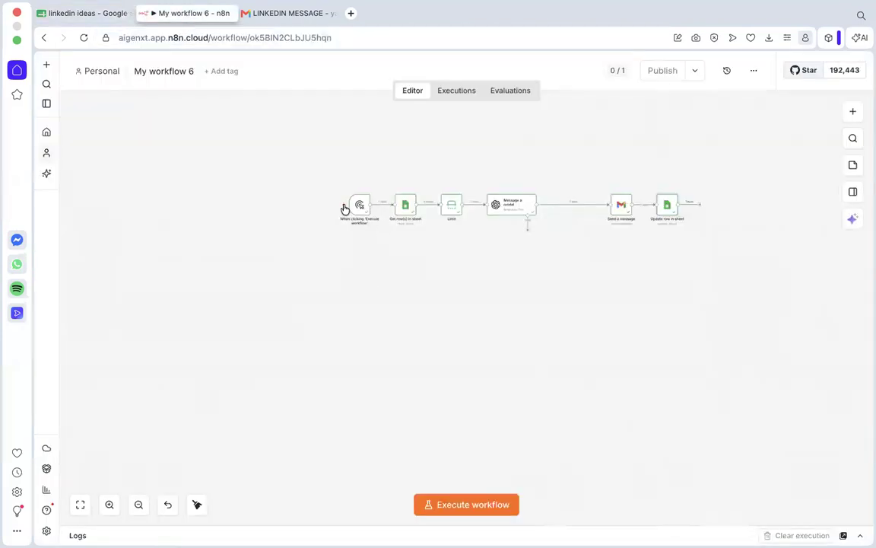
pyautogui.scroll(2, 364, 232)
pyautogui.scroll(4, 607, 164)
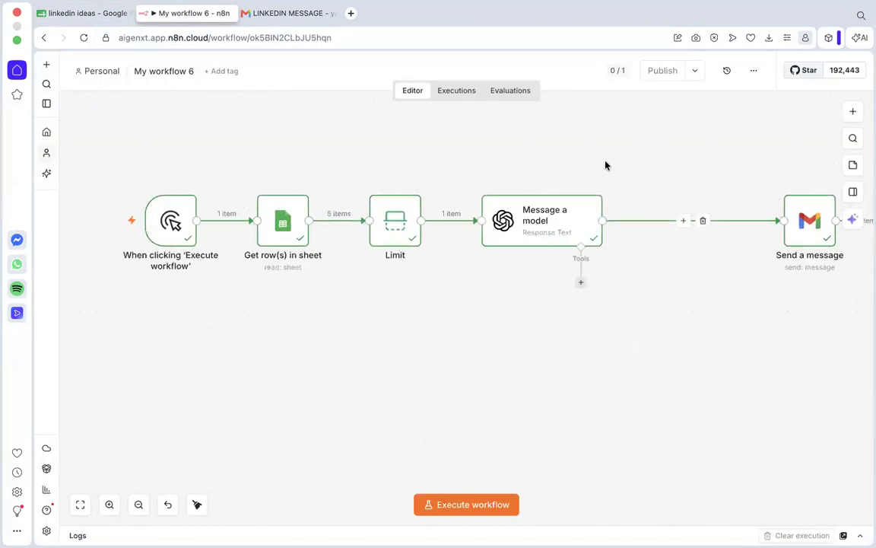
pyautogui.scroll(-1, 606, 165)
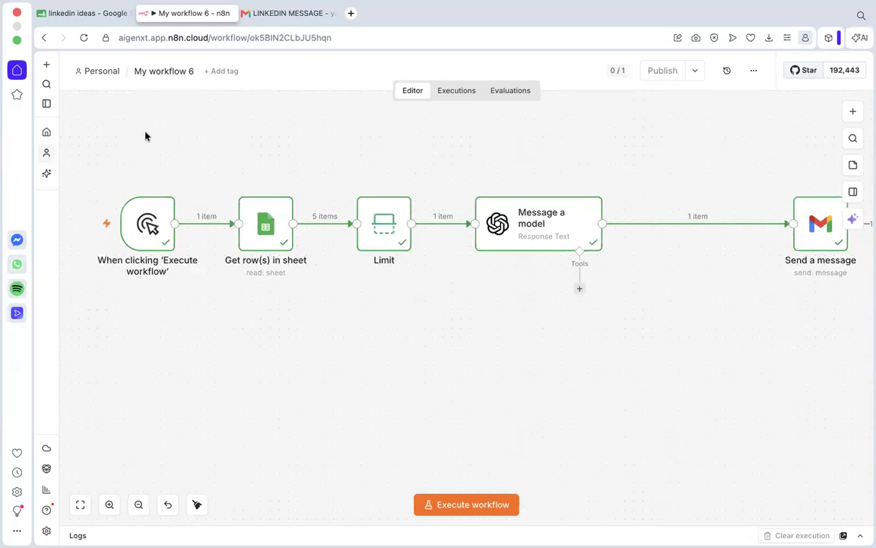
pyautogui.click(76, 14)
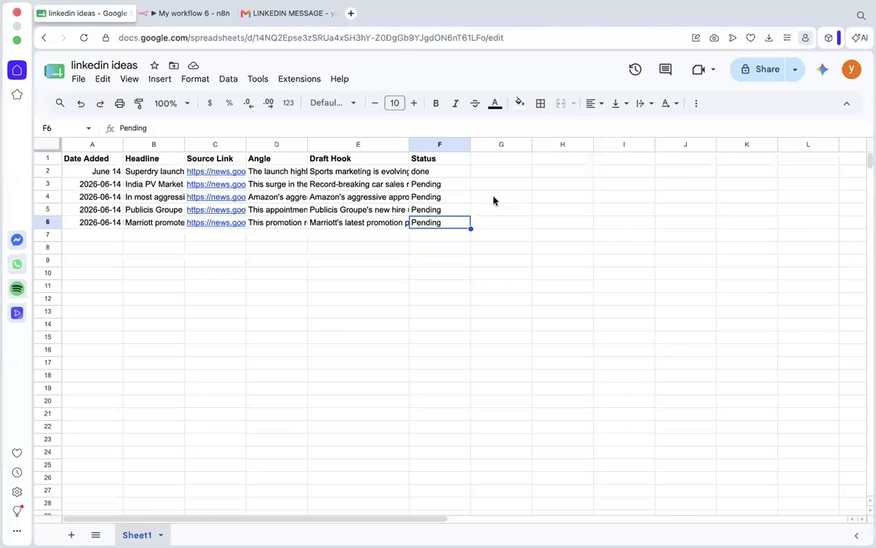
pyautogui.click(191, 18)
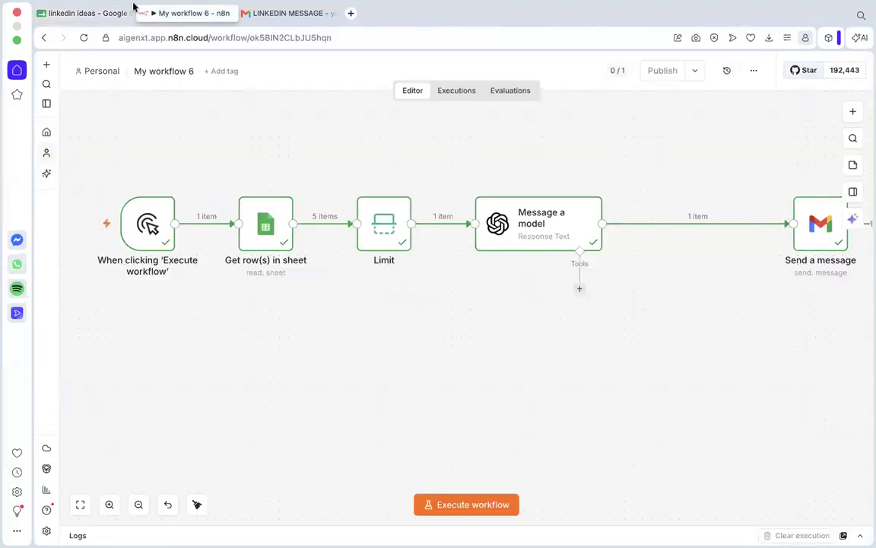
pyautogui.click(62, 17)
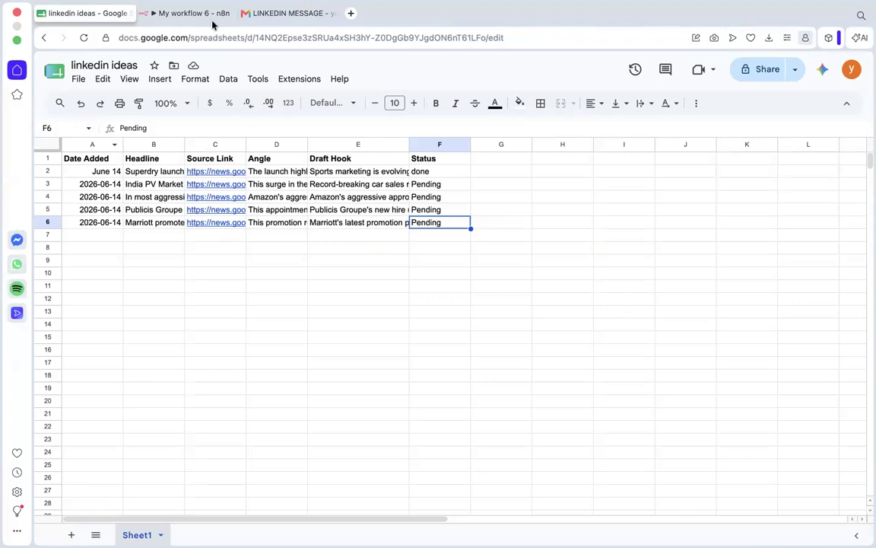
pyautogui.click(173, 16)
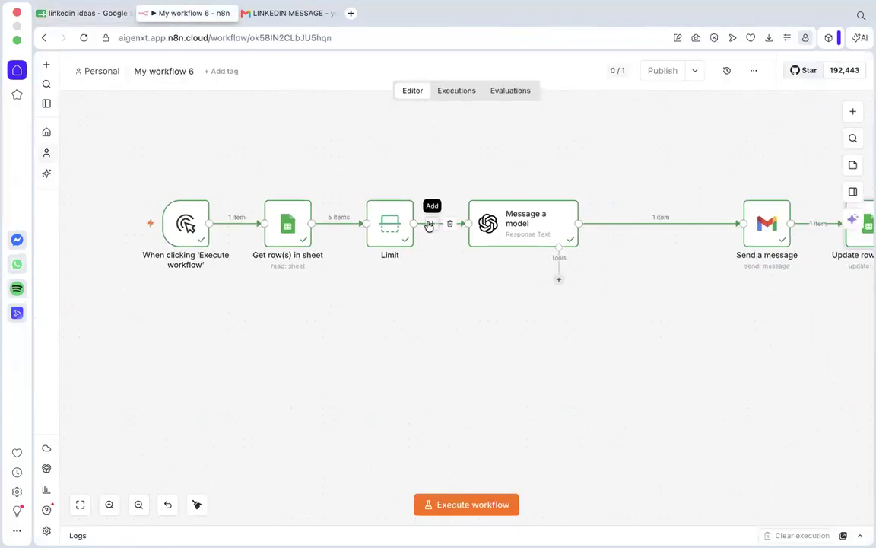